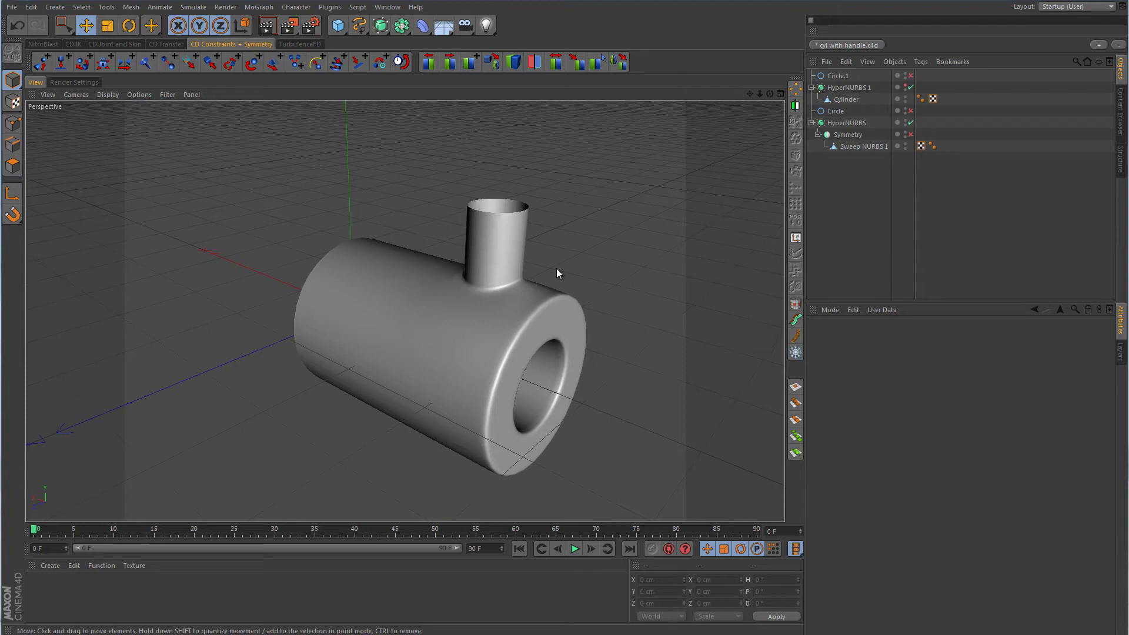
- Maximize the Front view and set up Doodle Paint with a red brush (255, 0, 0) of size 1.9
middle_click(516, 399)
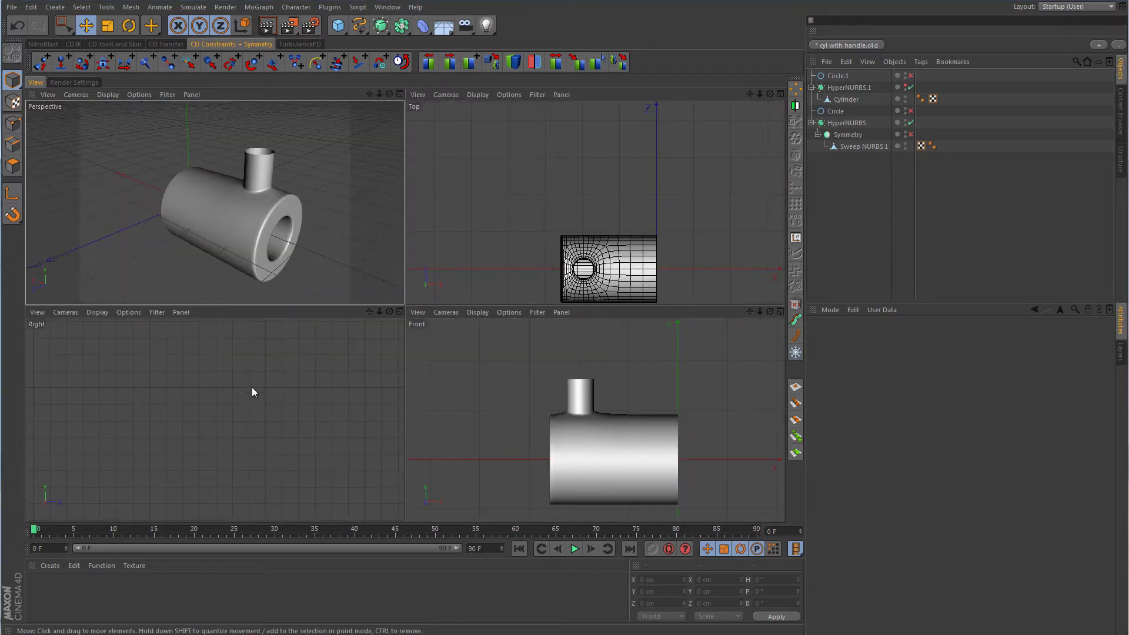
middle_click(530, 392)
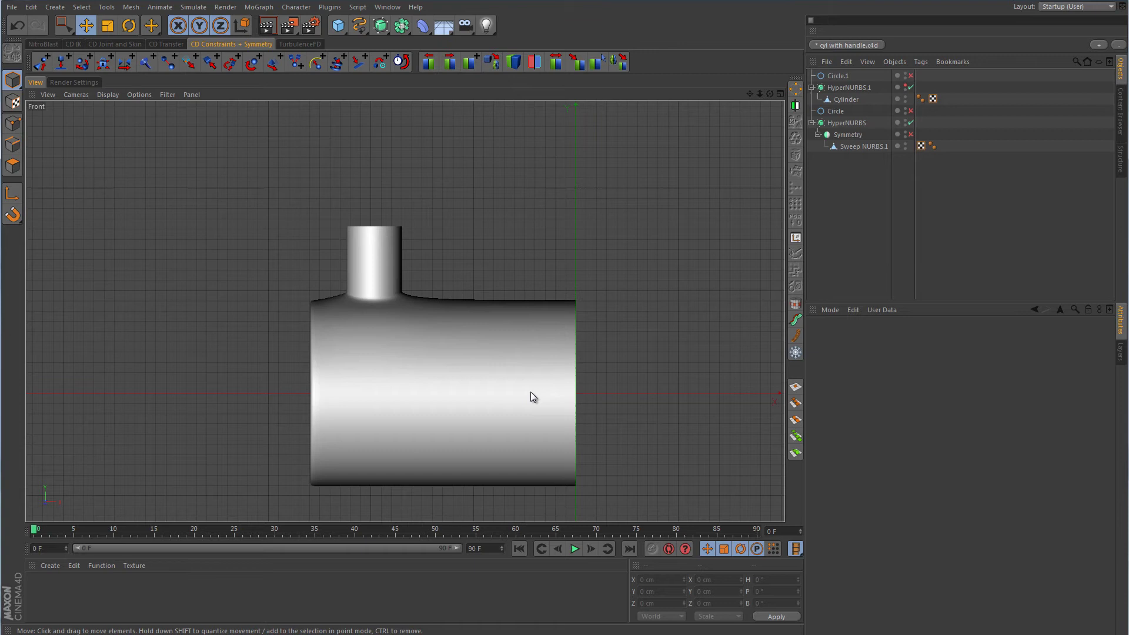
scroll(387, 346, "up", 5)
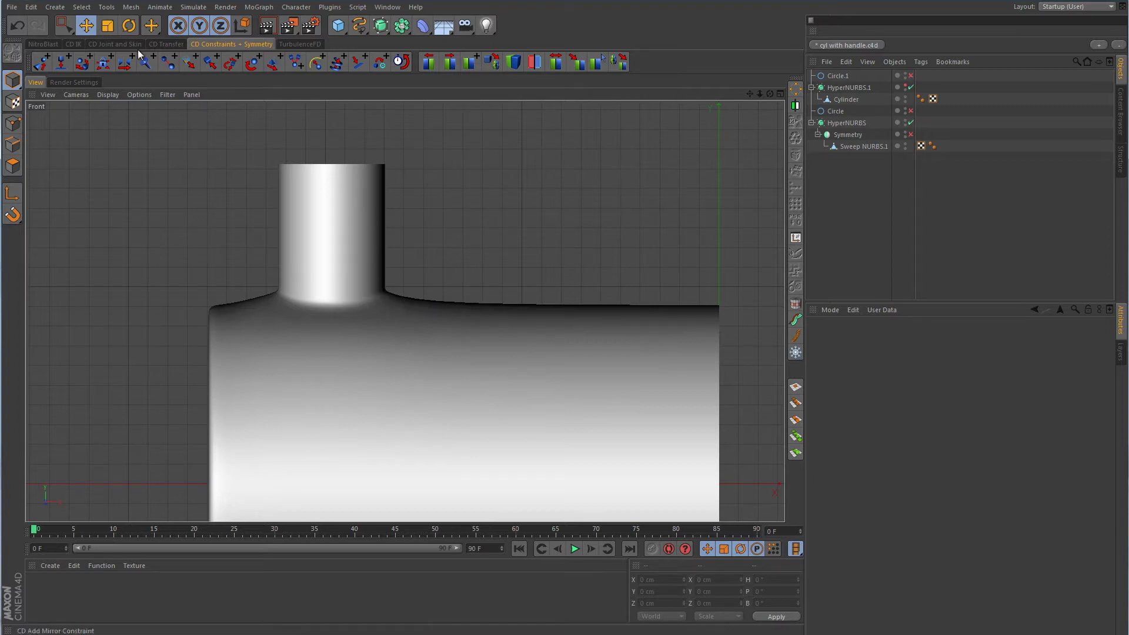
left_click(105, 7)
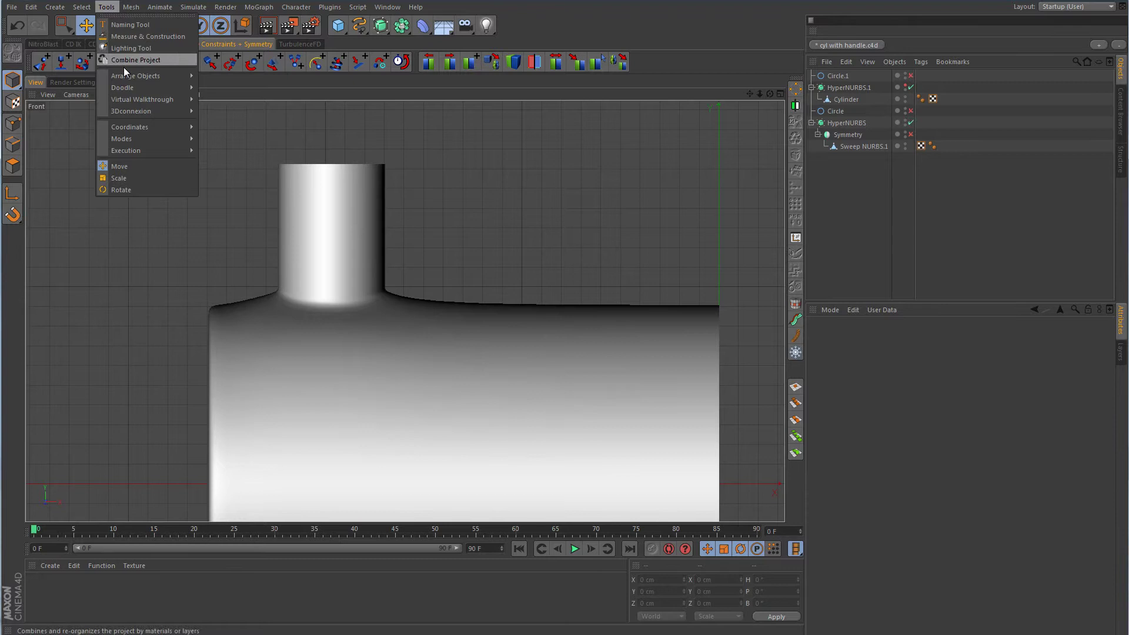
mouse_move(135, 88)
left_click(236, 91)
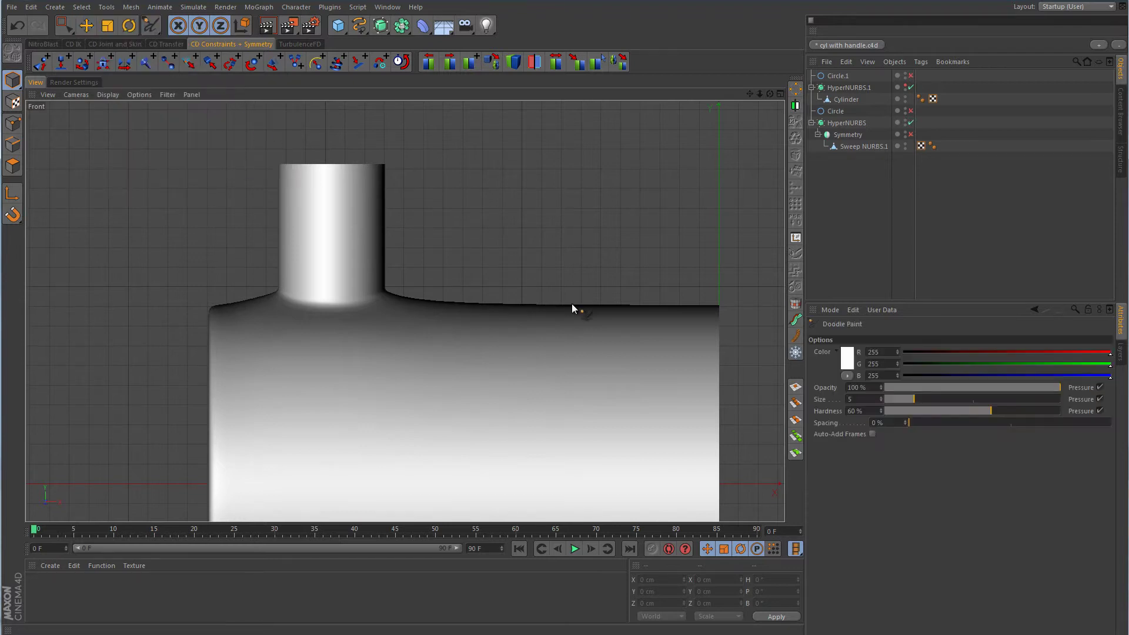
left_click(846, 357)
left_click(853, 320)
left_click(827, 413)
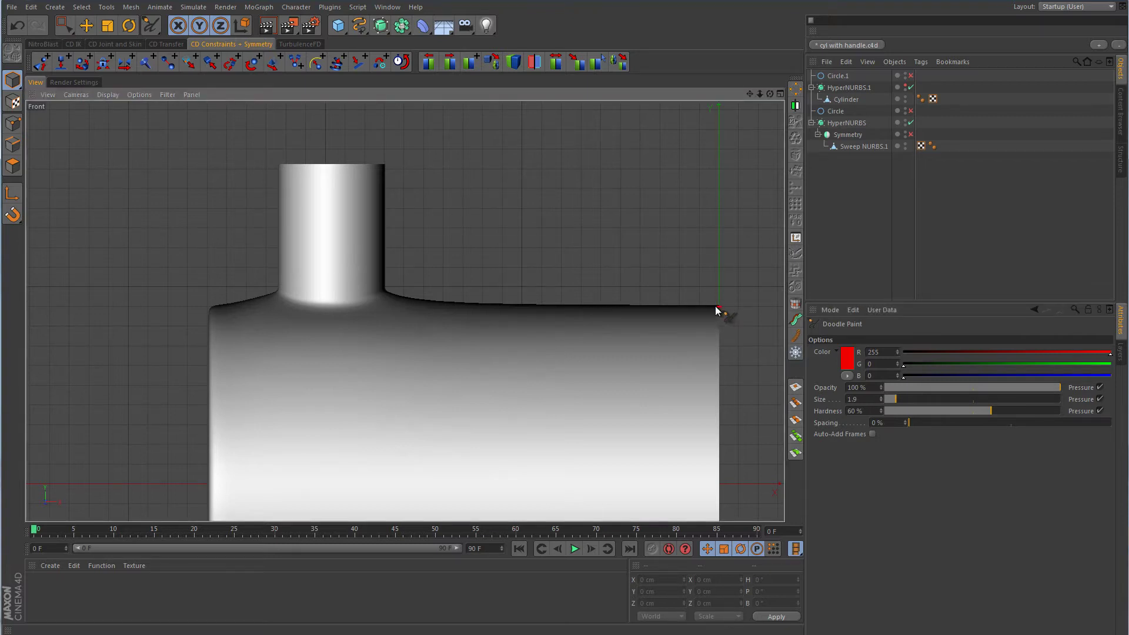
- Doodle a straight red line along the cylinder's upper edge and mark the raised slopes on both sides of the spout's base
left_click_drag(719, 306, 622, 303)
left_click_drag(496, 306, 365, 305)
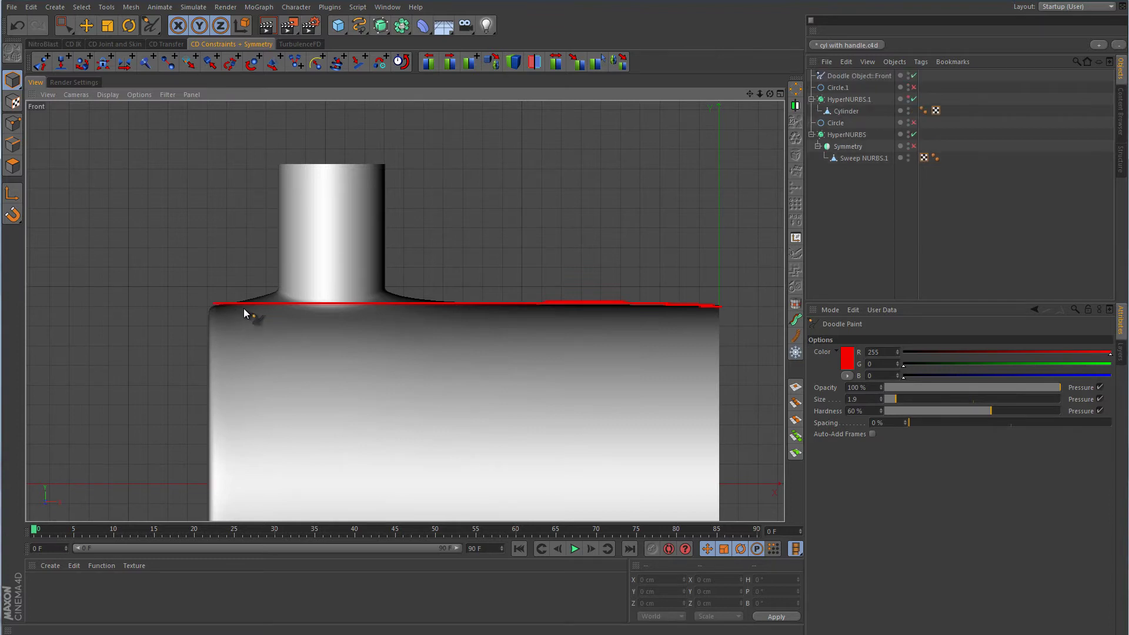
left_click_drag(276, 288, 243, 304)
mouse_move(439, 303)
left_mouse_down()
mouse_move(391, 295)
mouse_move(423, 302)
left_mouse_up()
mouse_move(276, 294)
left_mouse_down()
mouse_move(229, 301)
mouse_move(278, 294)
left_mouse_up()
- Turn off the Front doodle and show the HyperNURBS.1 cylinder beside the original in the Perspective view
middle_click(385, 289)
middle_click(279, 230)
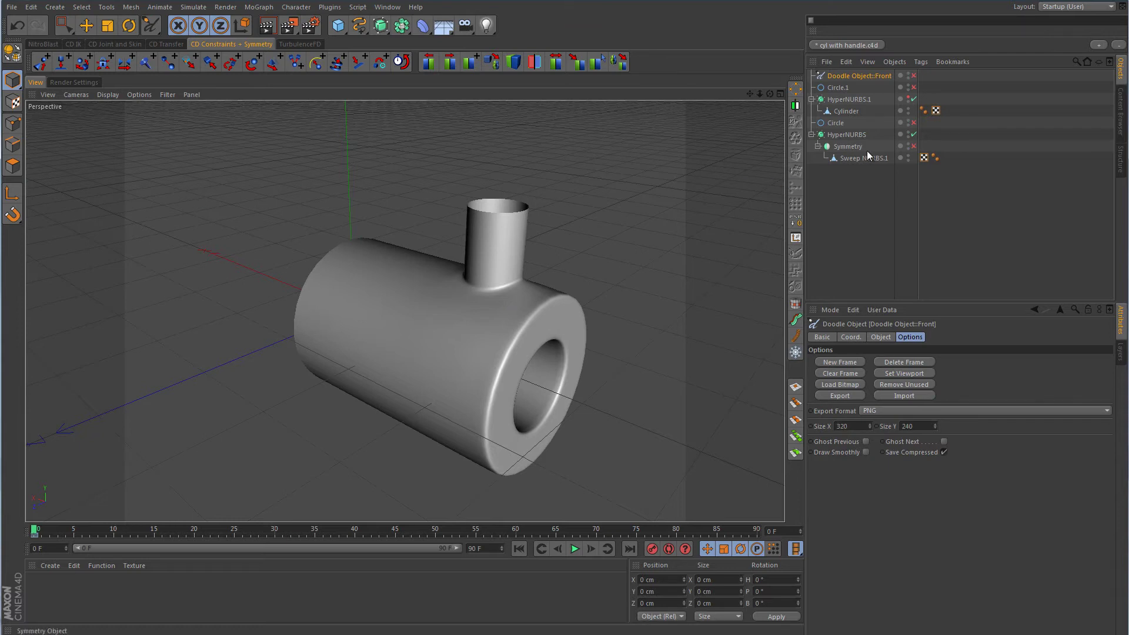
left_click(909, 97)
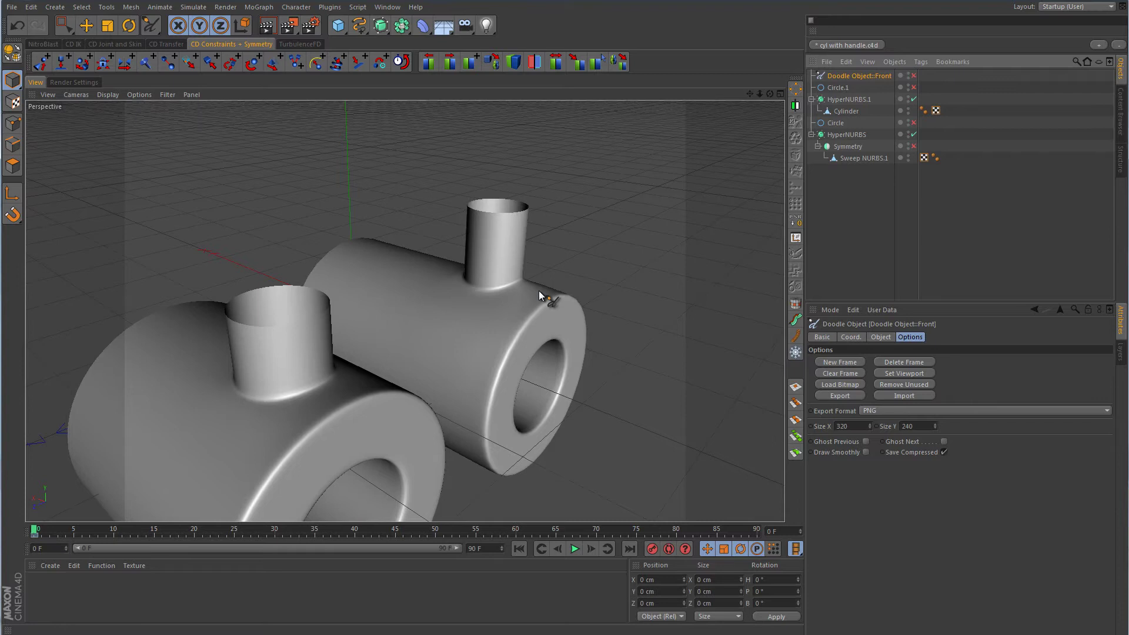
right_click_drag(539, 290, 495, 326, "alt")
left_click(86, 25)
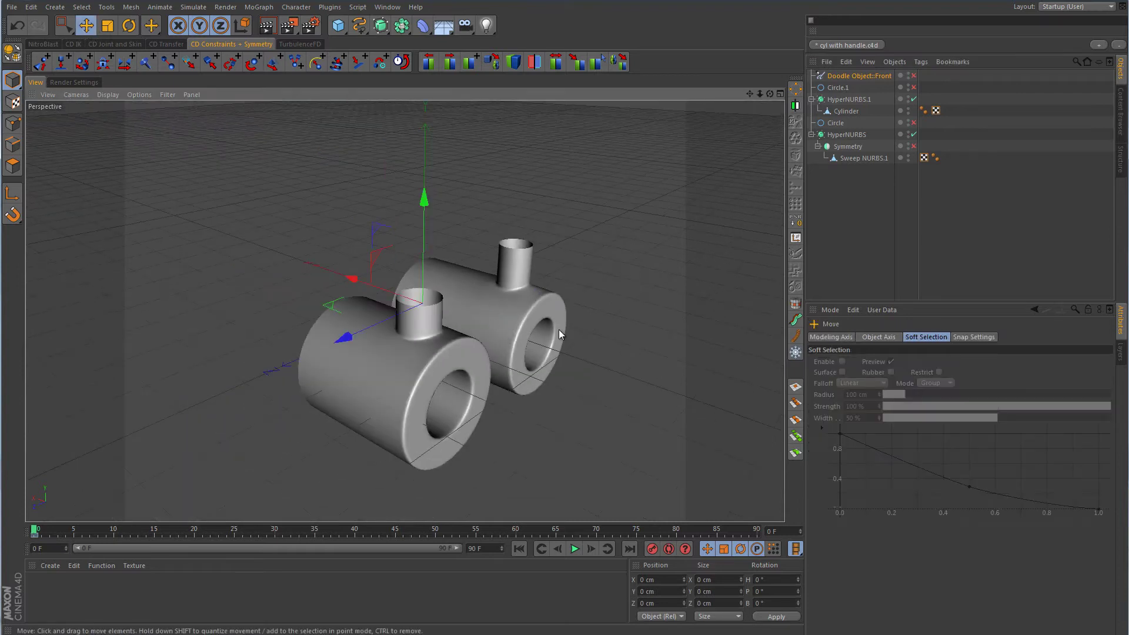
left_click_drag(559, 331, 344, 333, "alt")
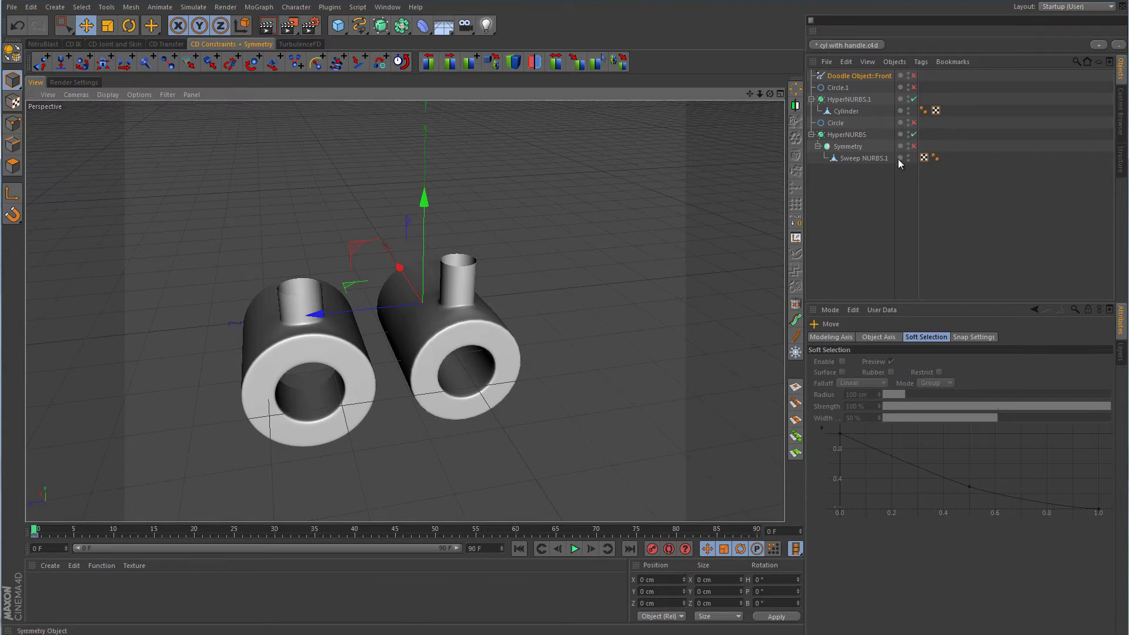
- Hide the original HyperNURBS cylinder and examine the spout transition on HyperNURBS.1 in the Front and Perspective views
left_click(911, 134)
middle_click(587, 361)
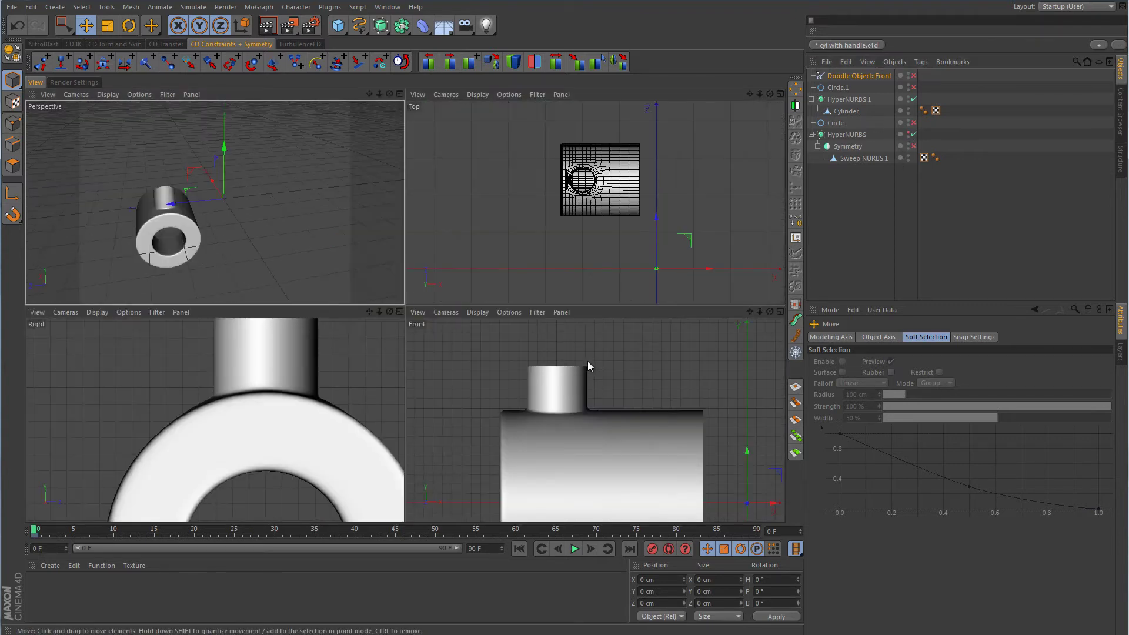
middle_click(587, 361)
left_click(978, 209)
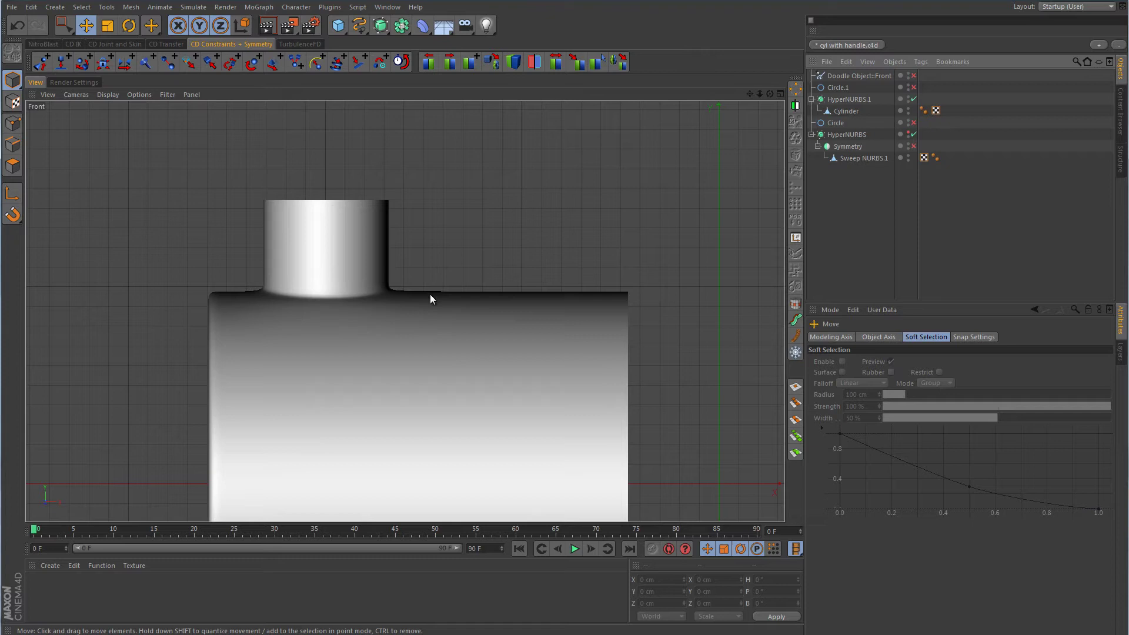
middle_click(450, 318)
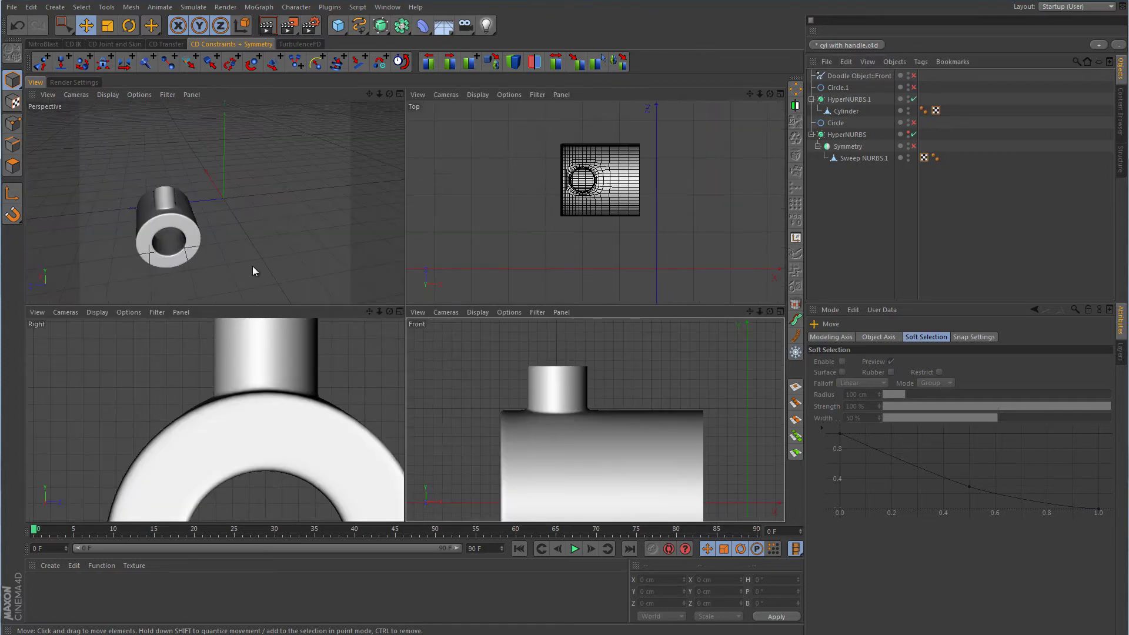
middle_click(252, 266)
left_click_drag(344, 358, 422, 310, "alt")
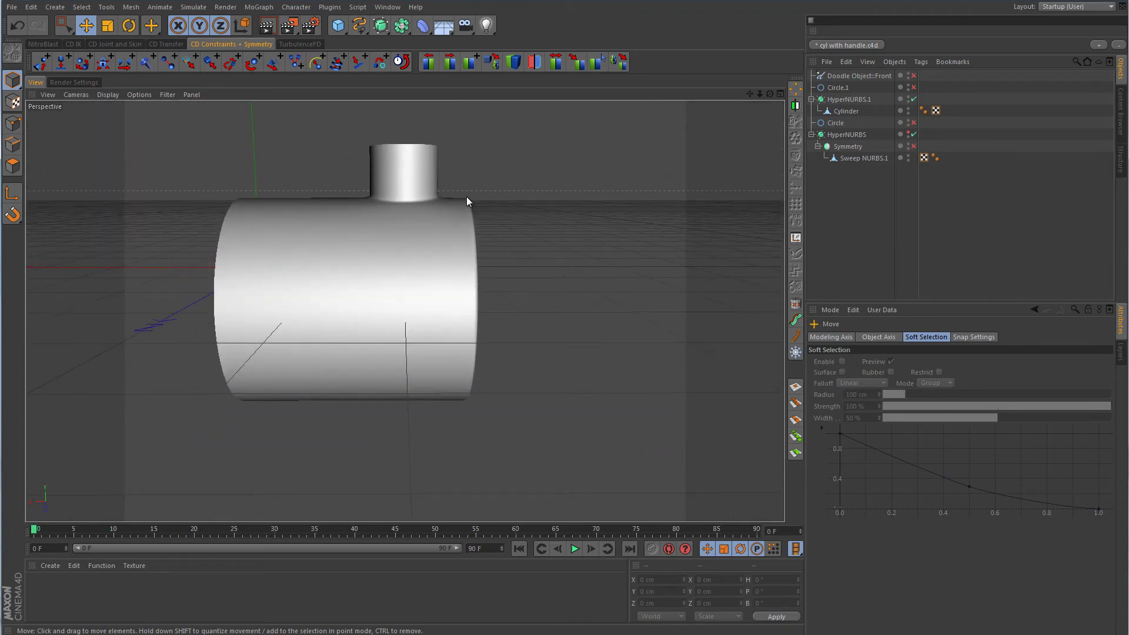
- Hide the HyperNURBS.1 cylinder and show the original HyperNURBS cylinder again in the Perspective view
left_click(913, 99)
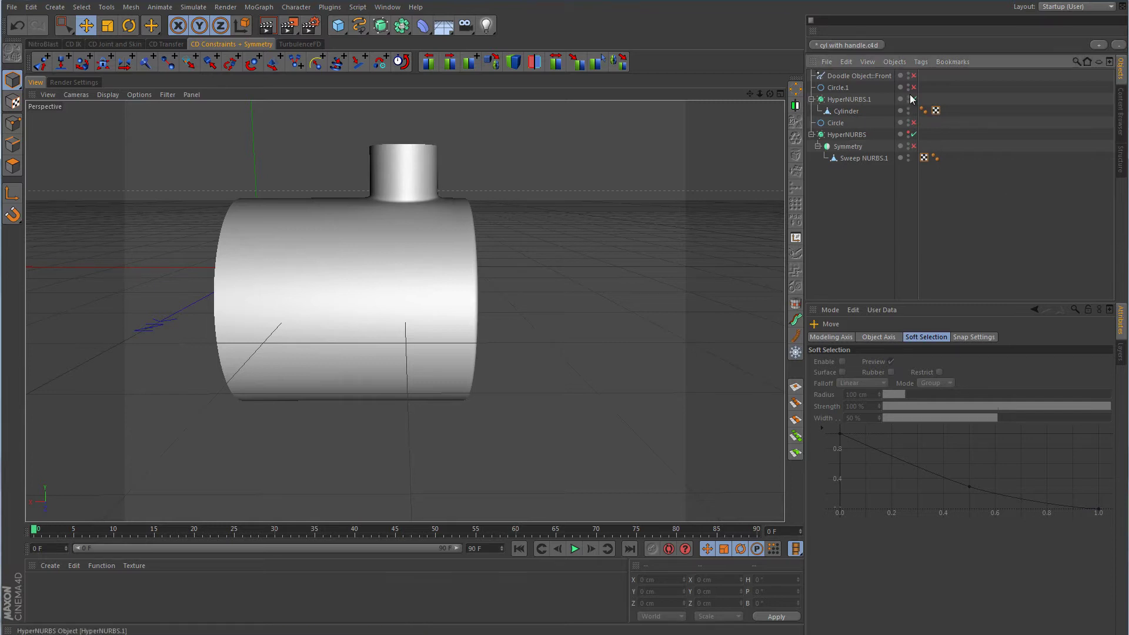
left_click(913, 99)
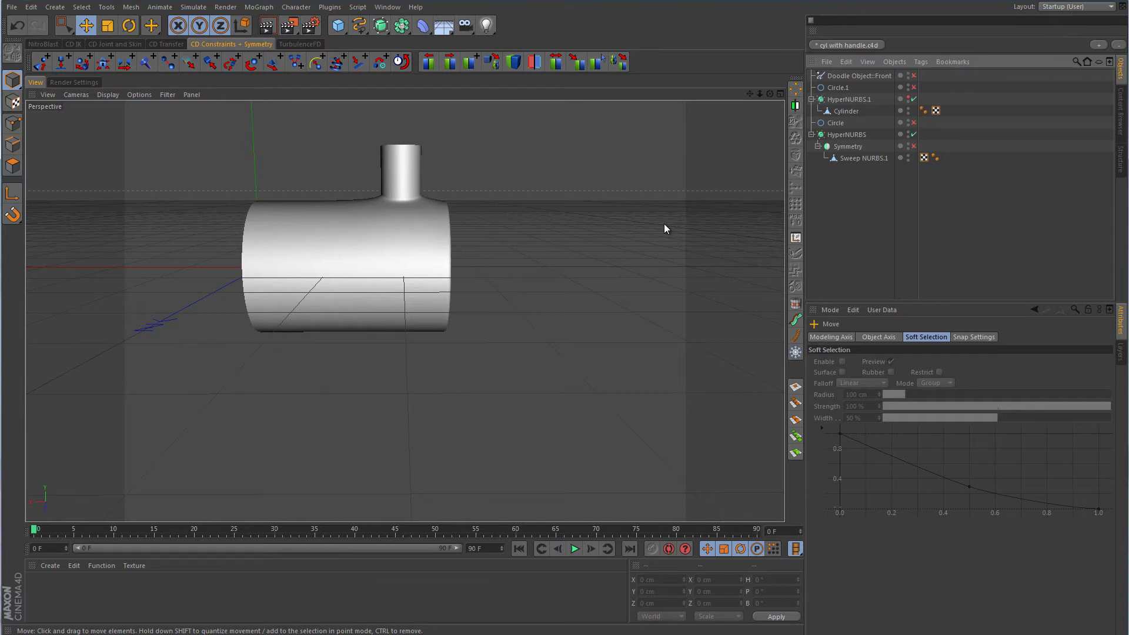
left_click_drag(597, 244, 495, 310, "alt")
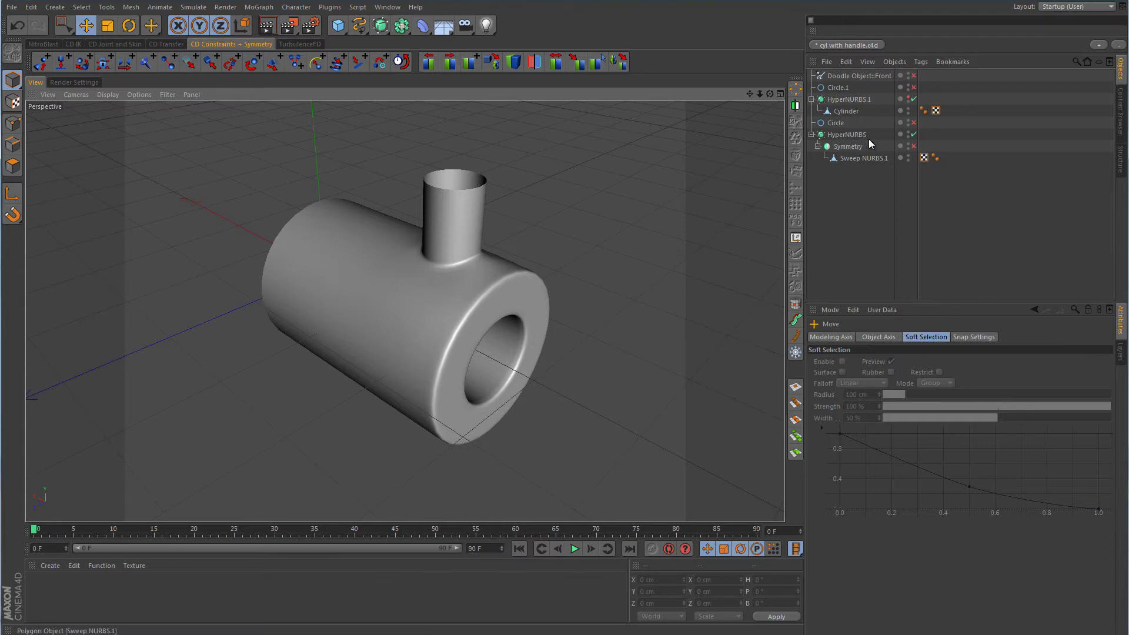
- Select the Sweep NURBS.1 mesh, turn off its parent HyperNURBS smoothing and display its points around the spout
left_click(856, 159)
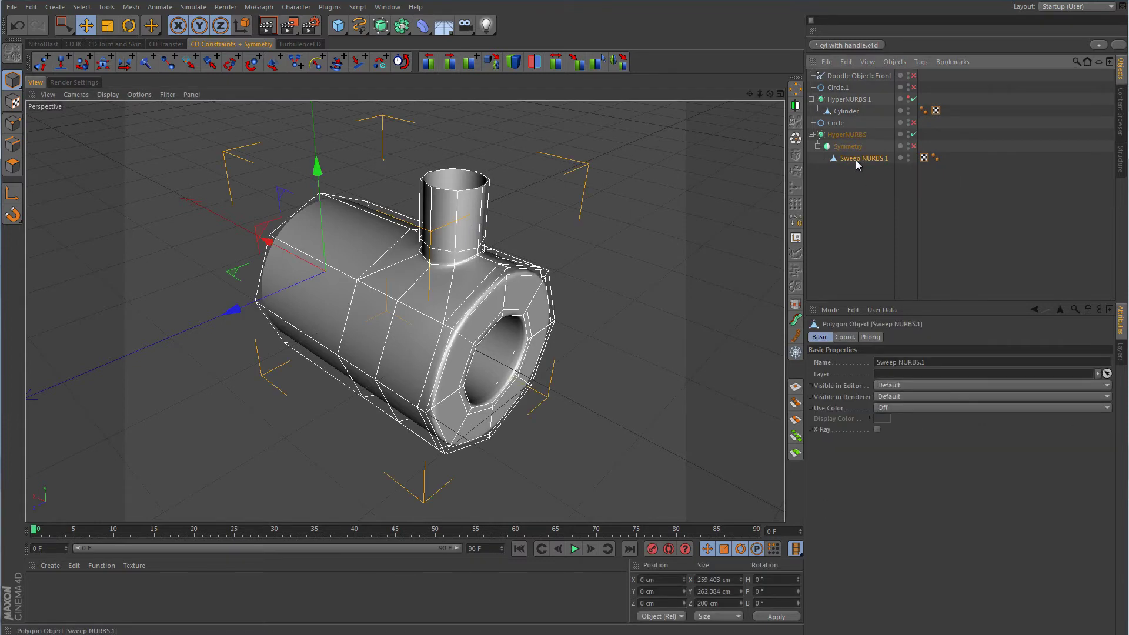
scroll(559, 320, "up", 3)
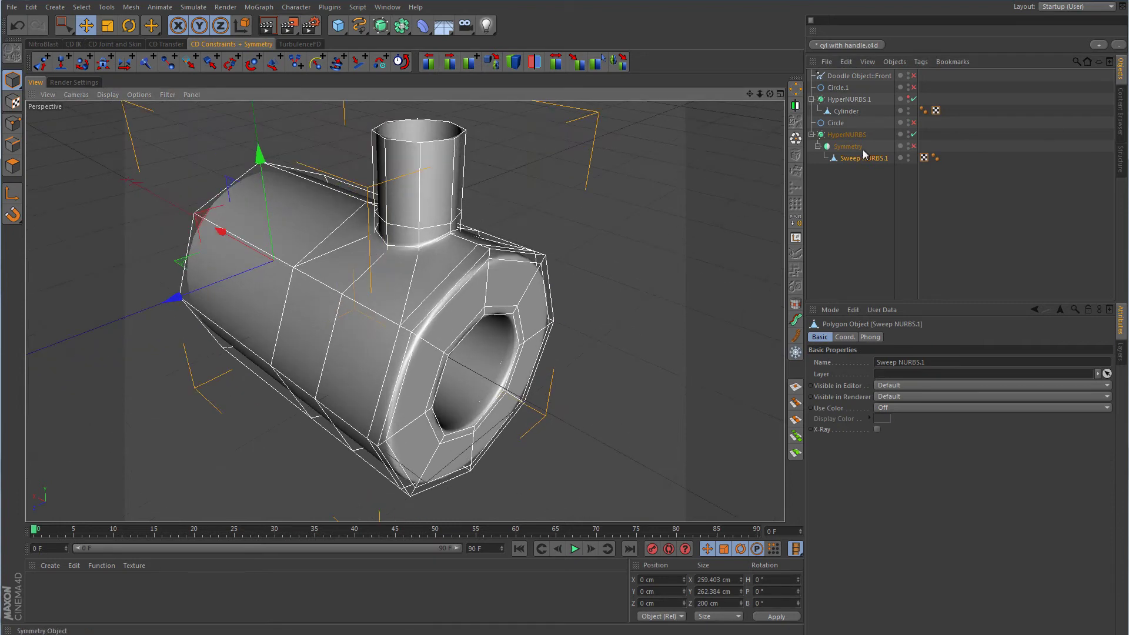
left_click(914, 134)
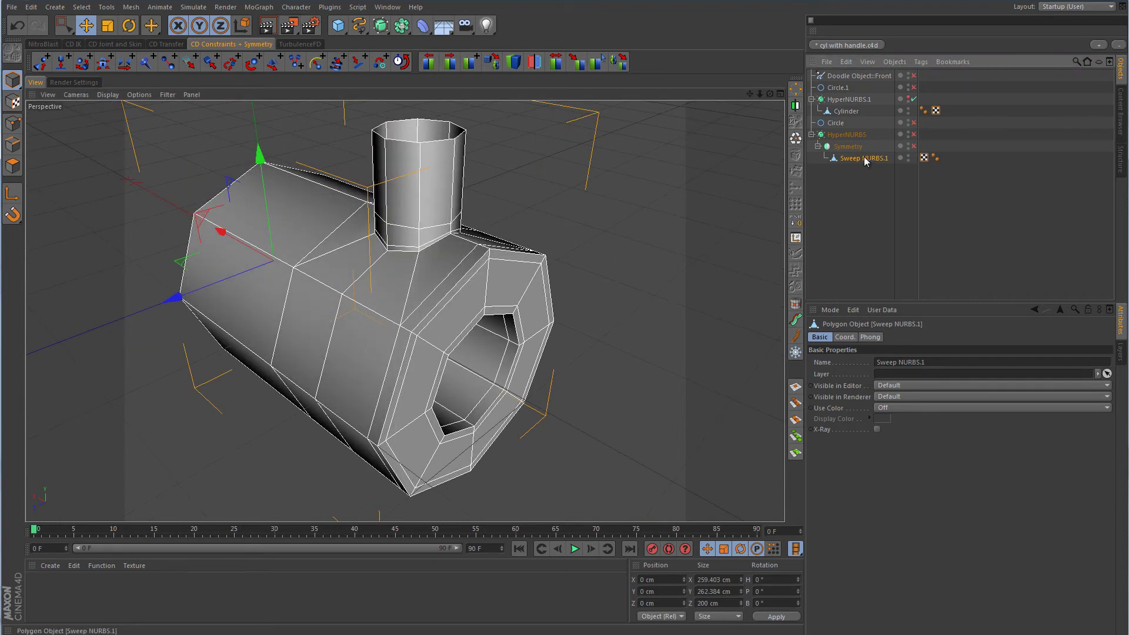
left_click(13, 123)
left_click(64, 26)
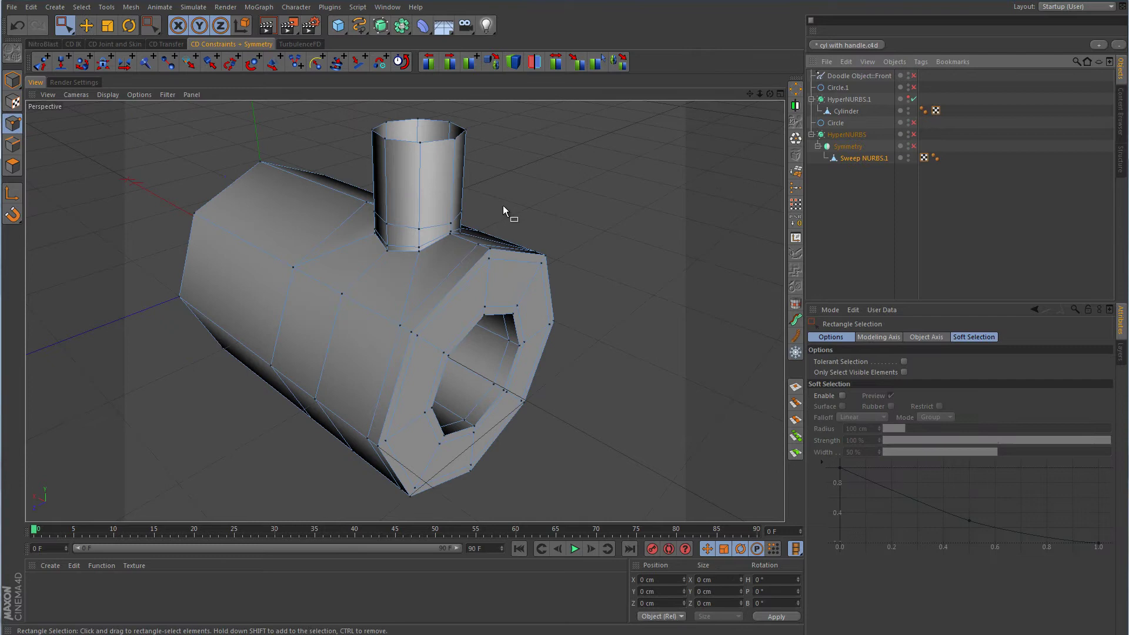
left_click_drag(503, 206, 585, 312, "alt")
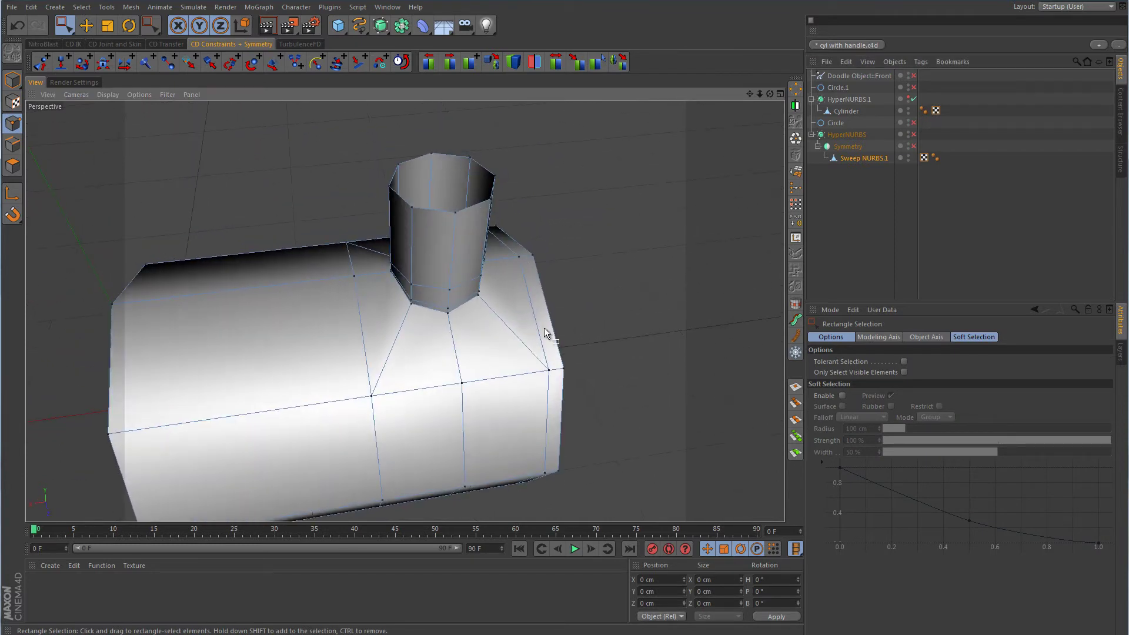
- With Select Boundary Loop disabled, loop-select the two edge loops around the cylinder on either side of the spout
left_click(13, 144)
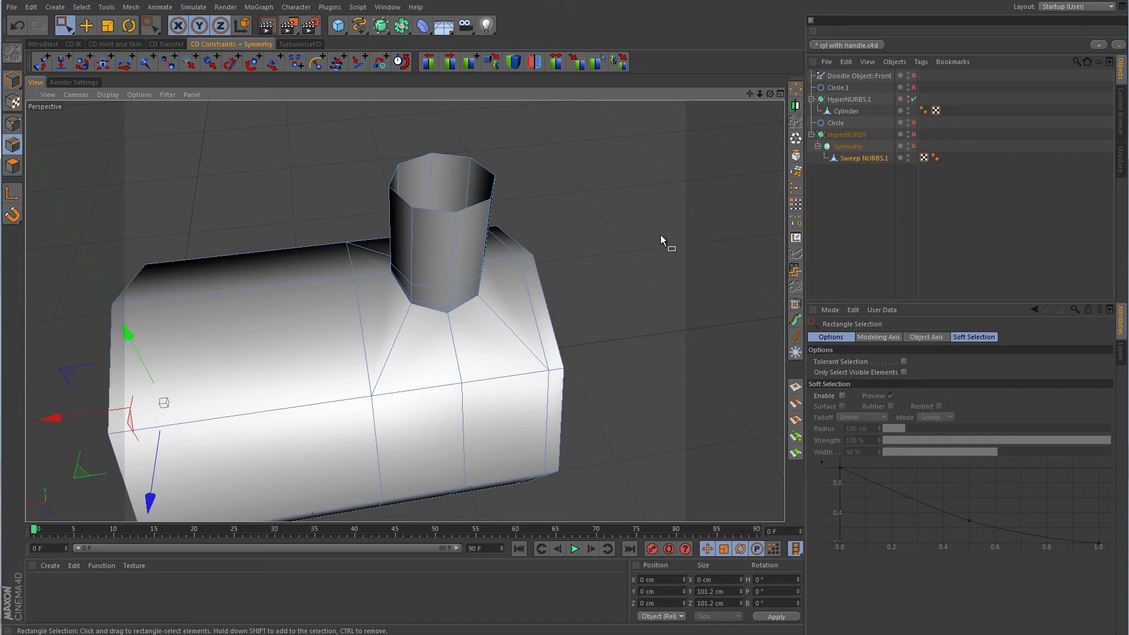
key("u")
key("l")
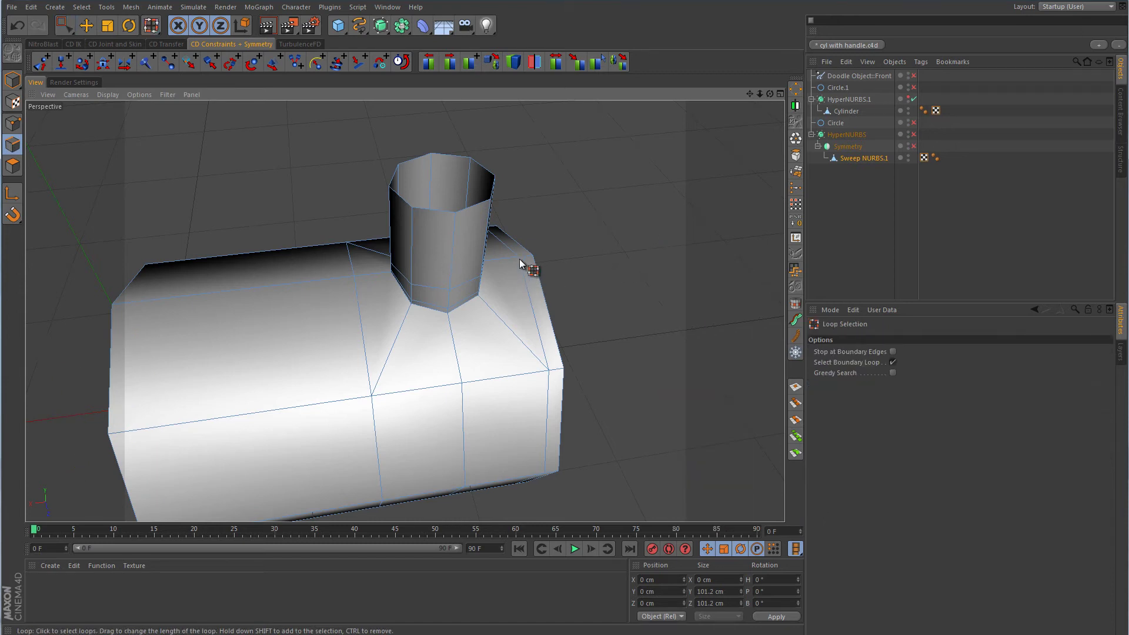
left_click(892, 362)
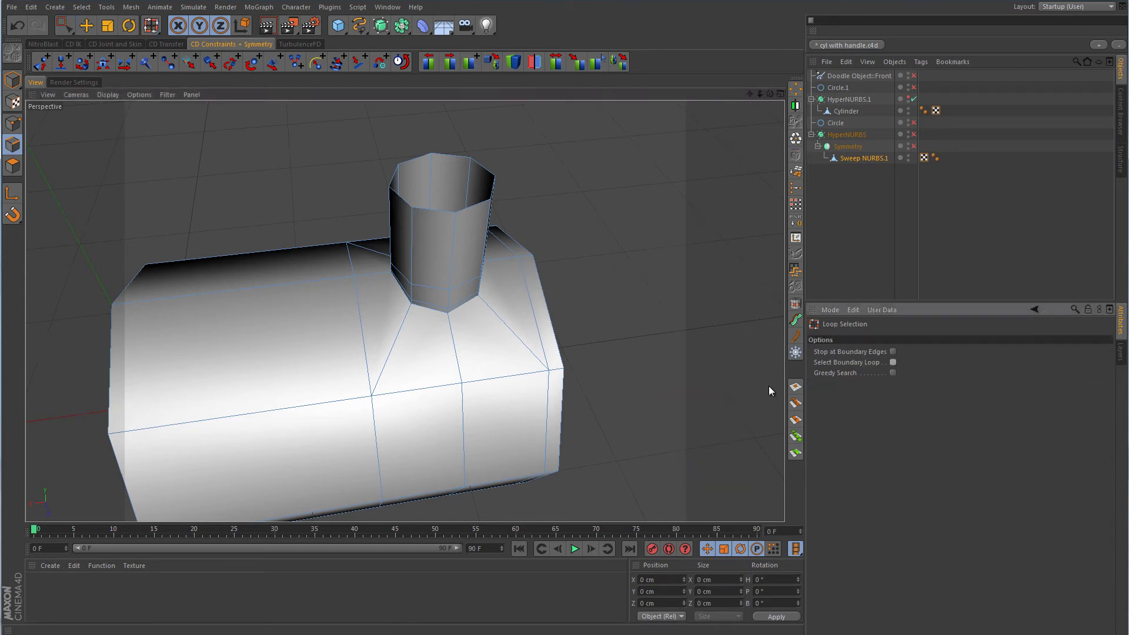
left_click(527, 299)
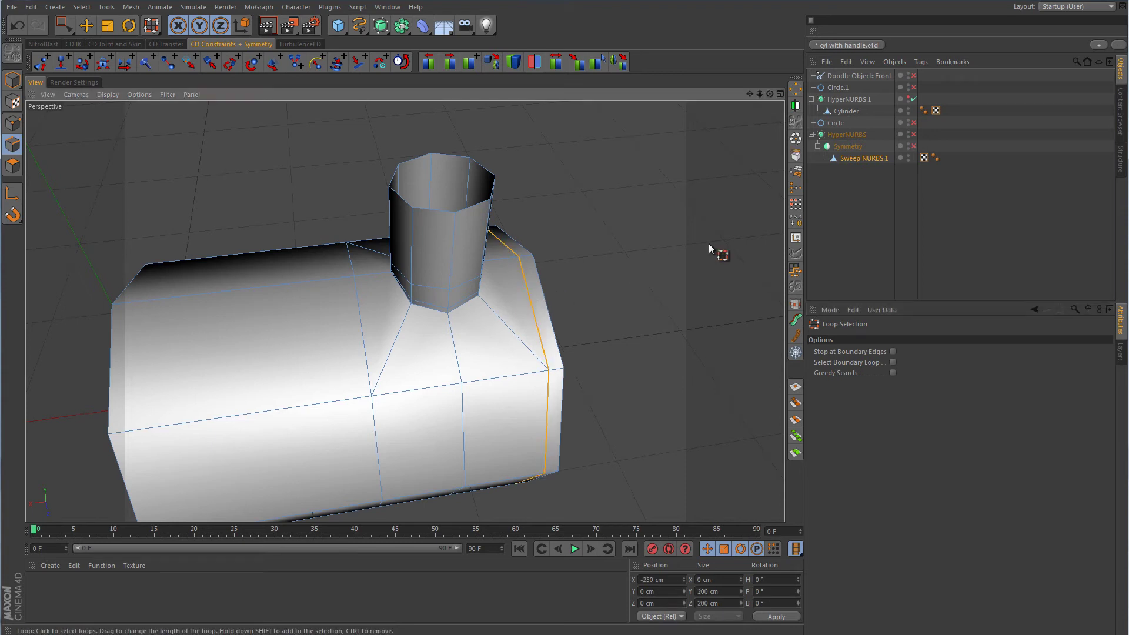
left_click(368, 308)
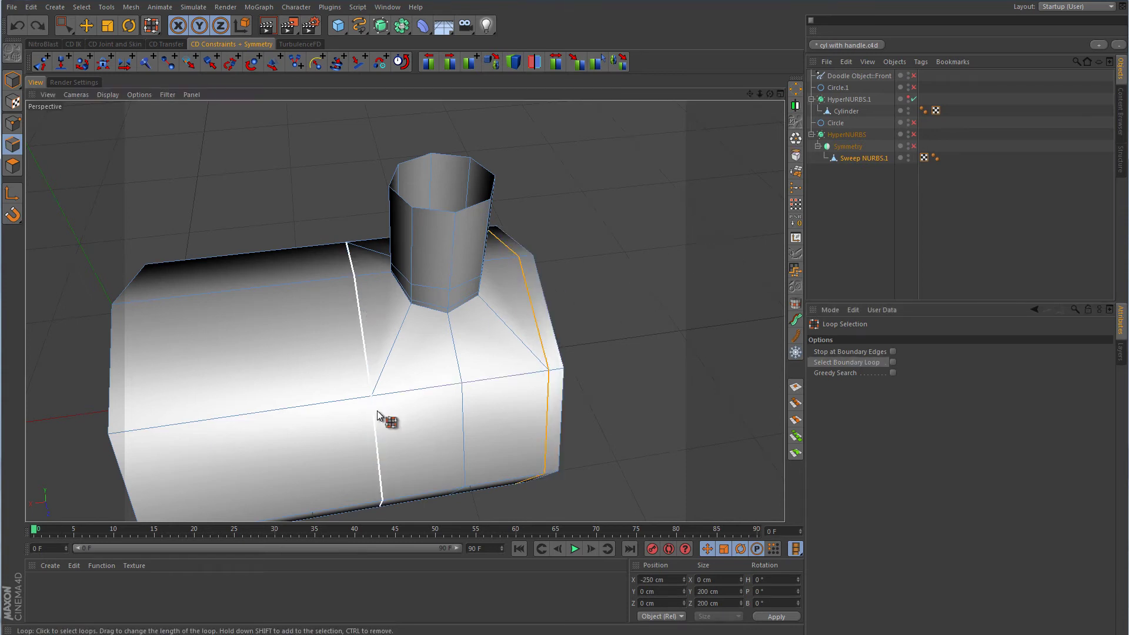
left_click(378, 415, "shift")
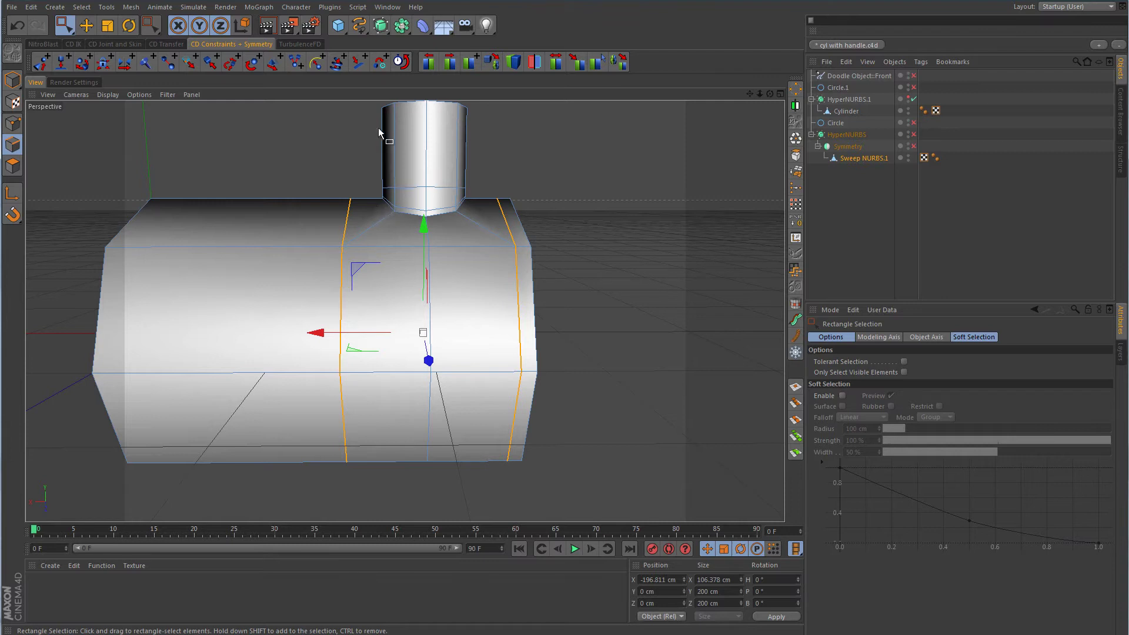
- In the Front view, reduce the selection to the single edge loop between the spout and the cylinder's end on the Y axis
middle_click(392, 176)
middle_click(541, 398)
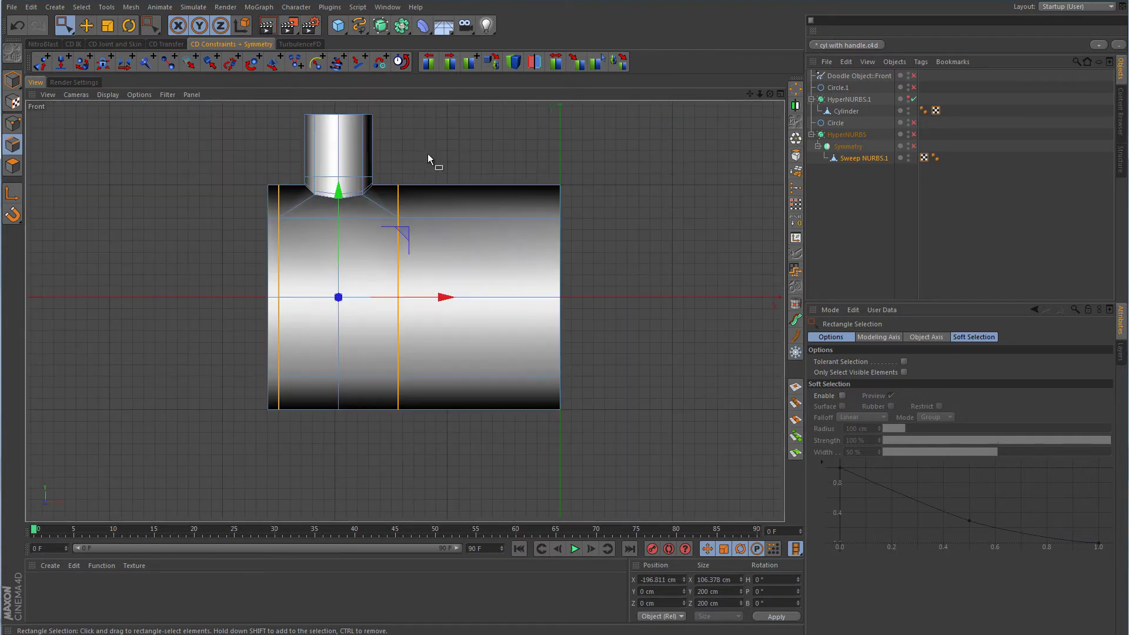
left_click_drag(428, 155, 383, 426)
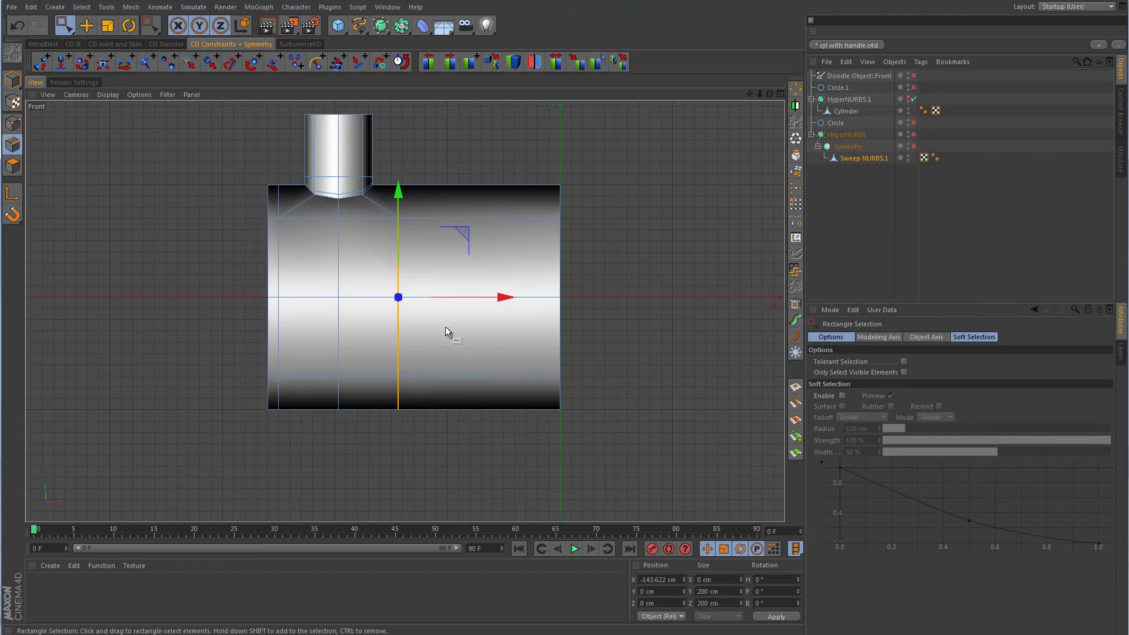
- Turn the HyperNURBS smoothing back on and slide the selected edge loop along X, leaving it near the spout at about -161 cm
left_click(913, 135)
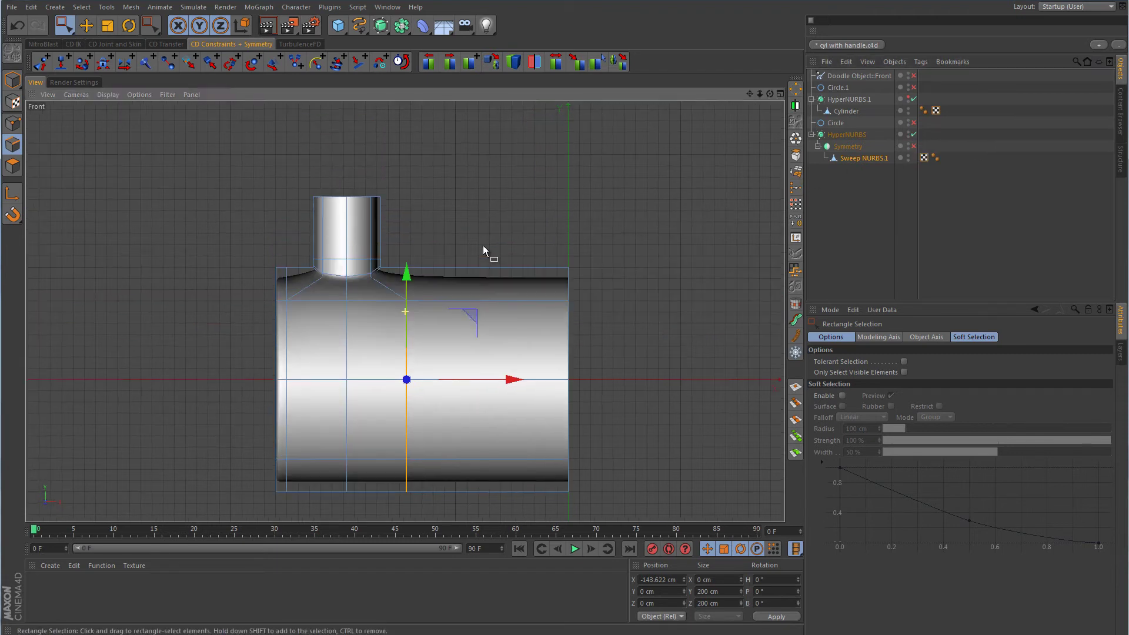
scroll(534, 245, "up", 4)
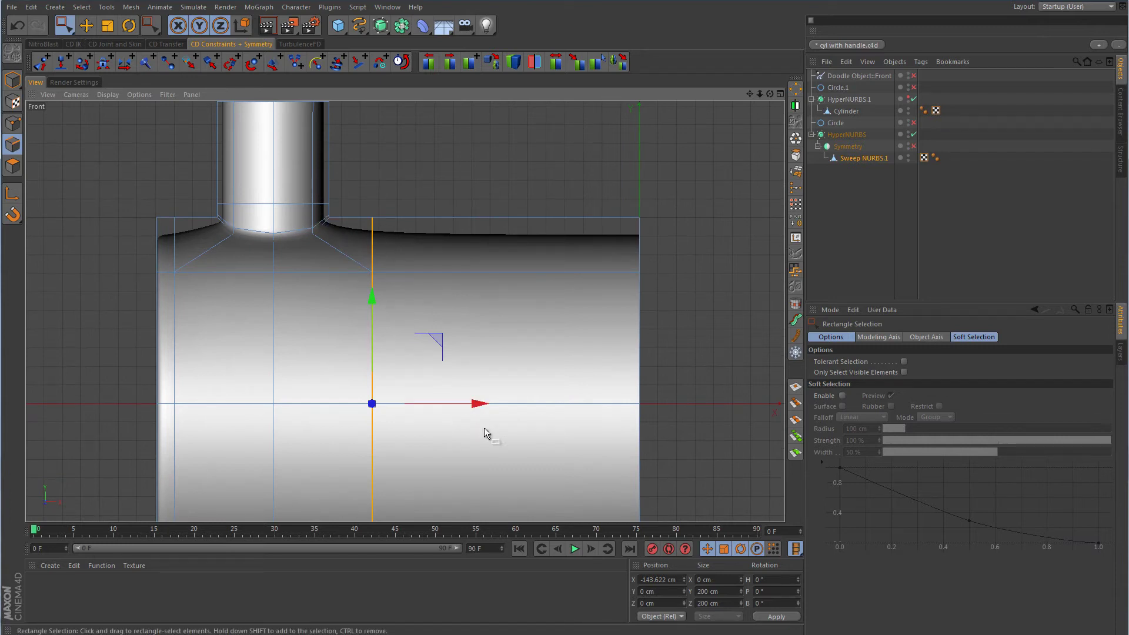
left_click_drag(479, 406, 644, 405)
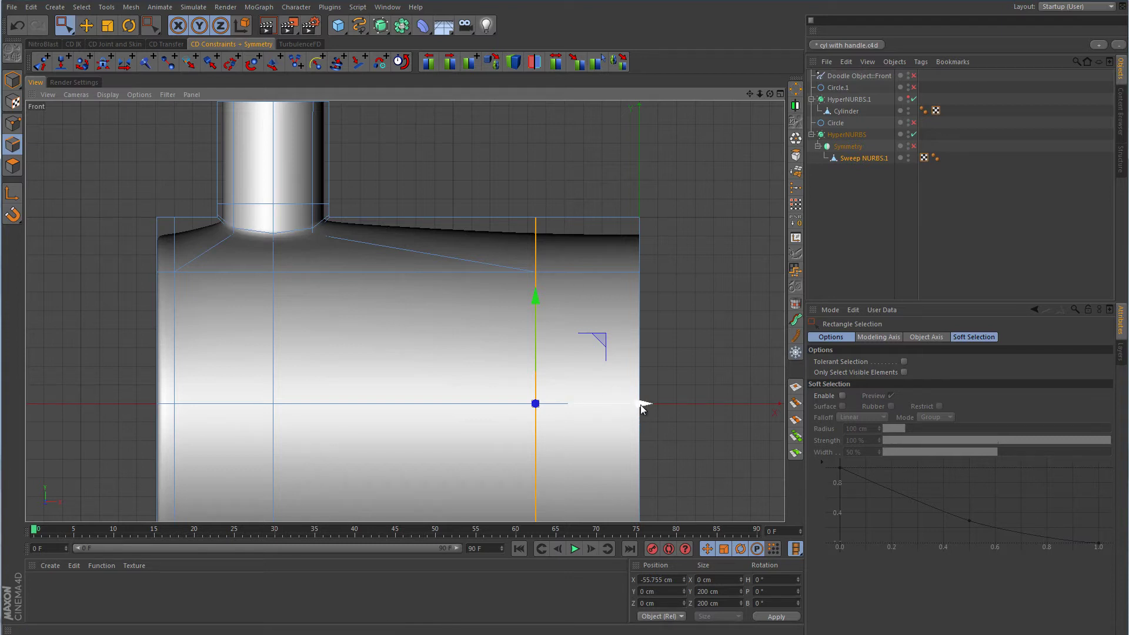
left_click_drag(641, 407, 445, 404)
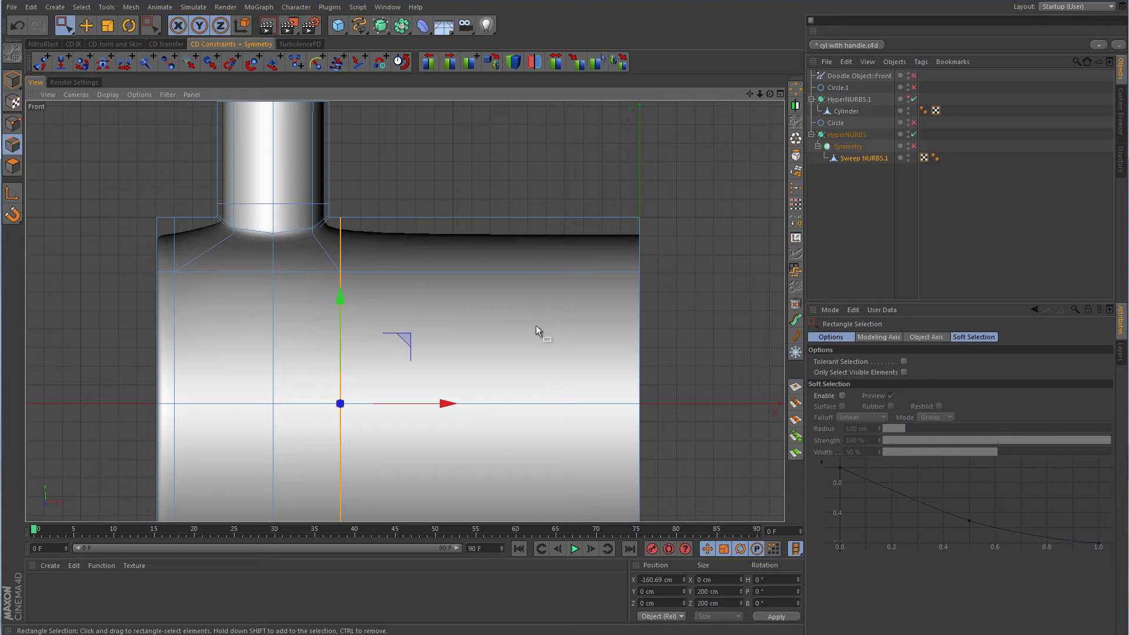
- On the Sweep NURBS.1 mesh, add a Knife loop cut around the cylinder just inward of the selected edge loop beside the spout
left_click(1000, 193)
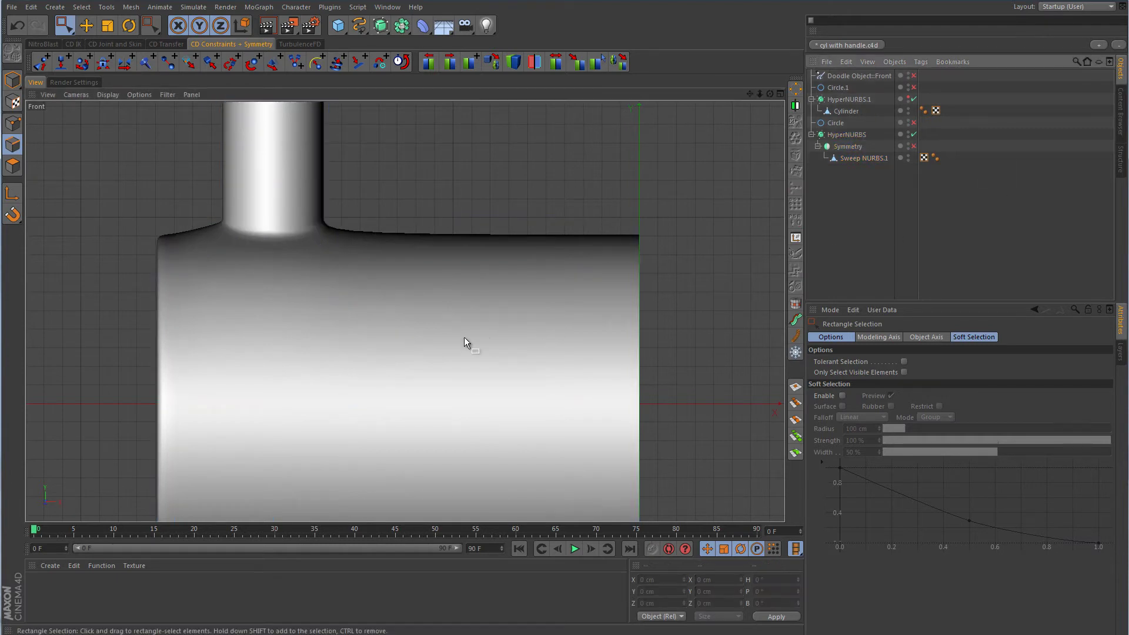
scroll(464, 347, "down", 4)
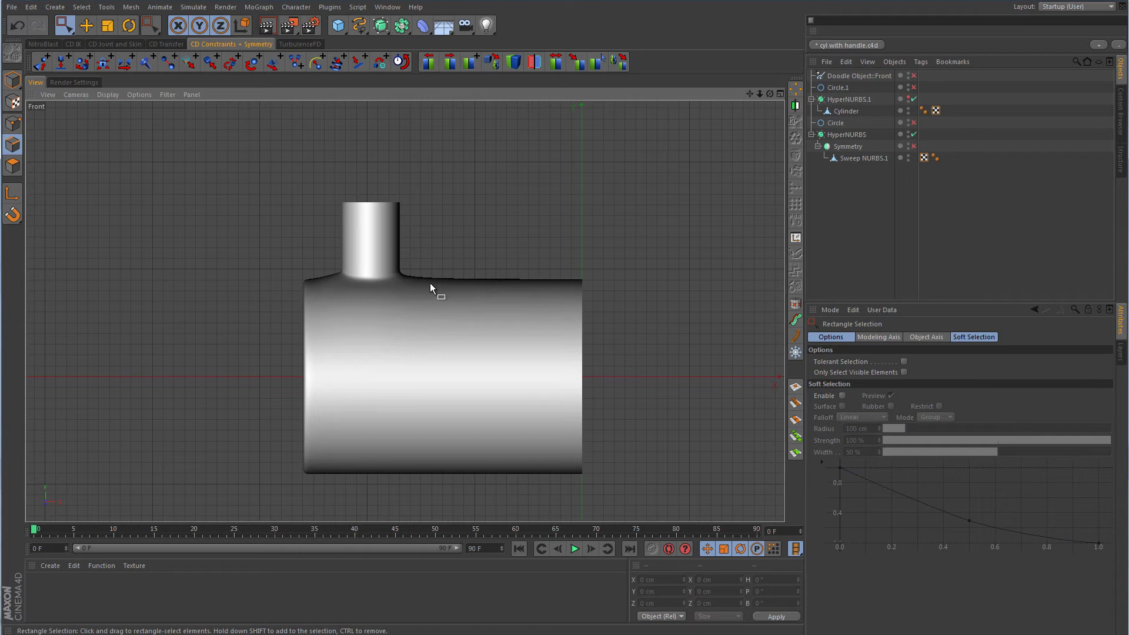
left_click(864, 158)
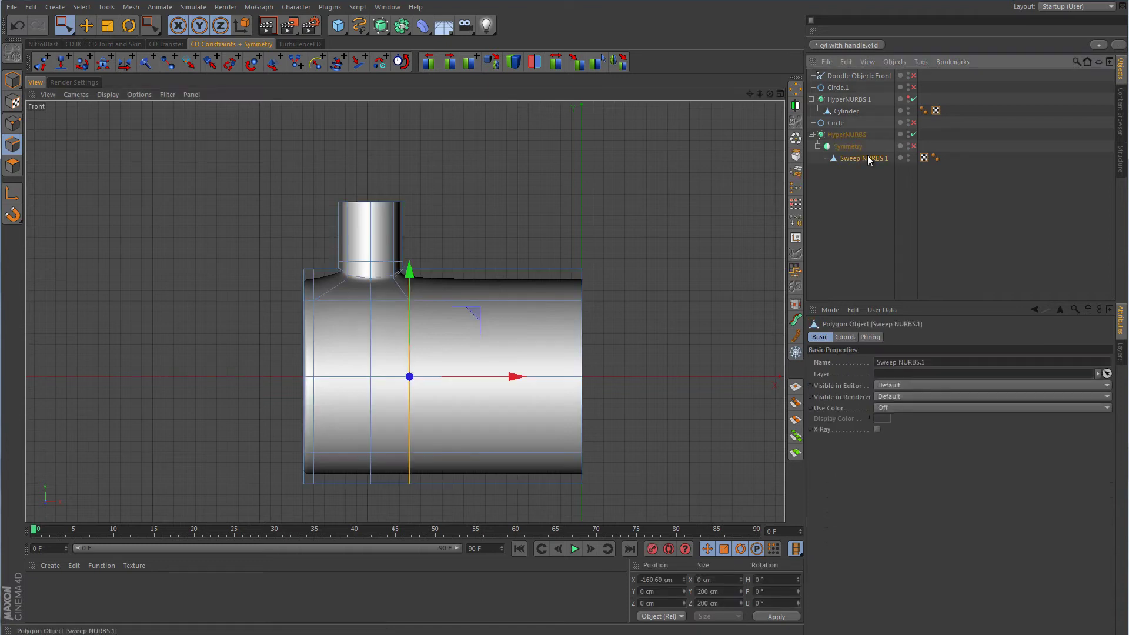
scroll(493, 333, "up", 4)
middle_click_drag(492, 333, 478, 295, "alt")
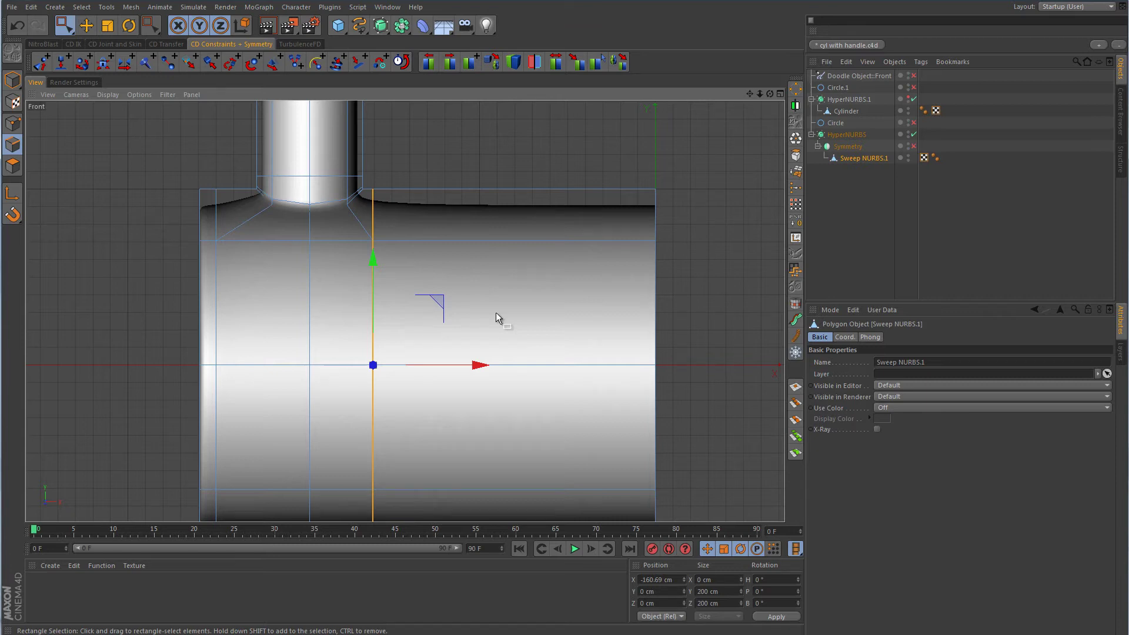
right_click(522, 313)
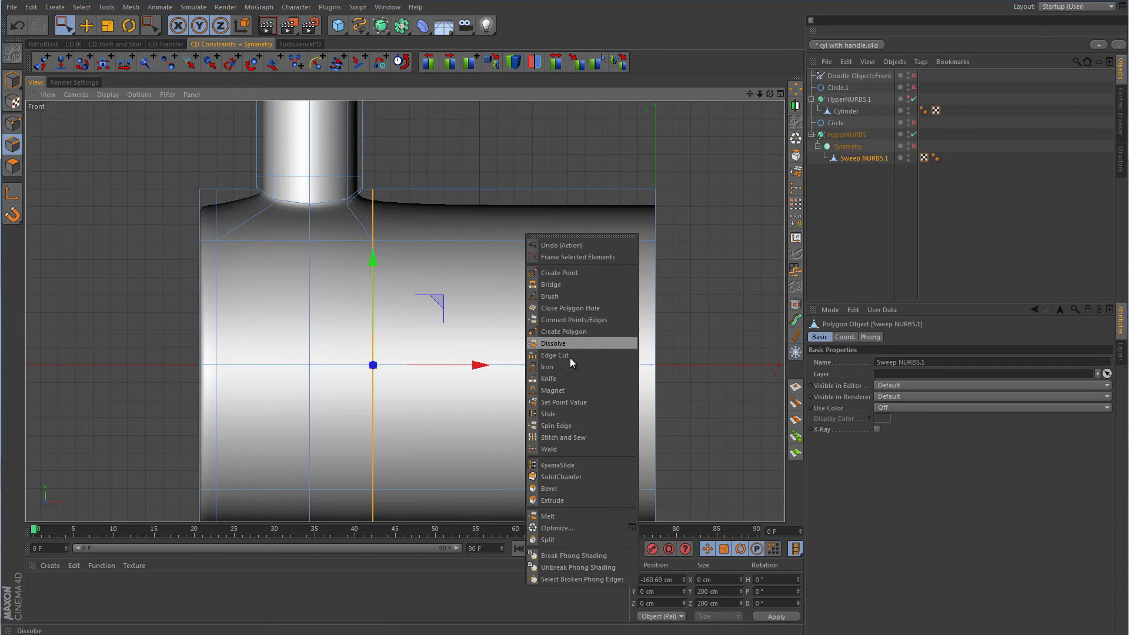
left_click(564, 378)
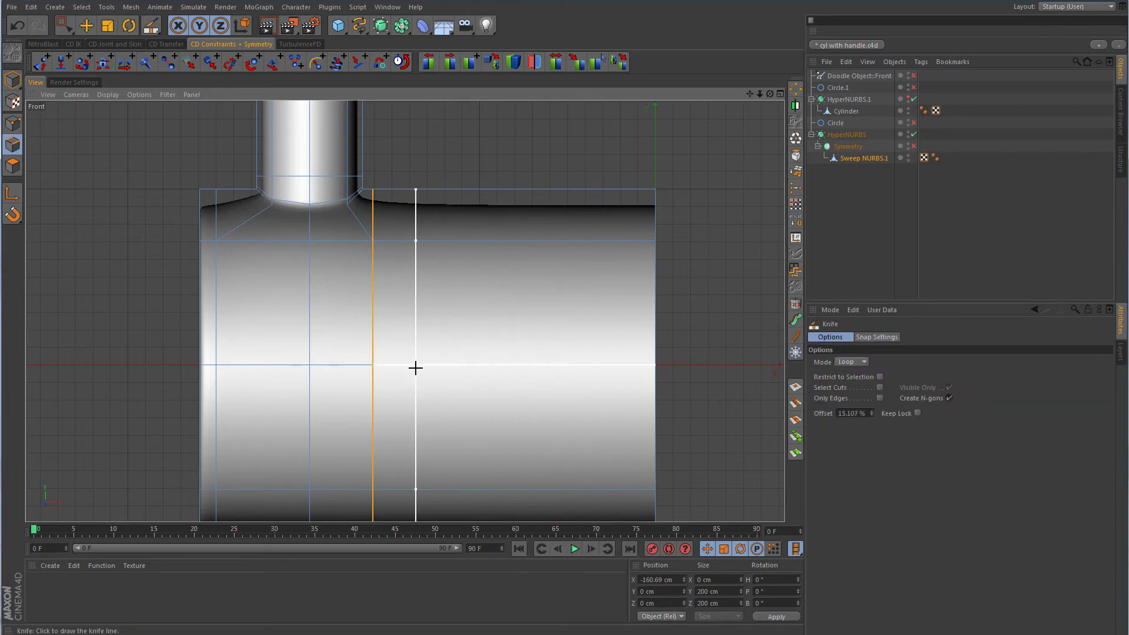
left_click(416, 368)
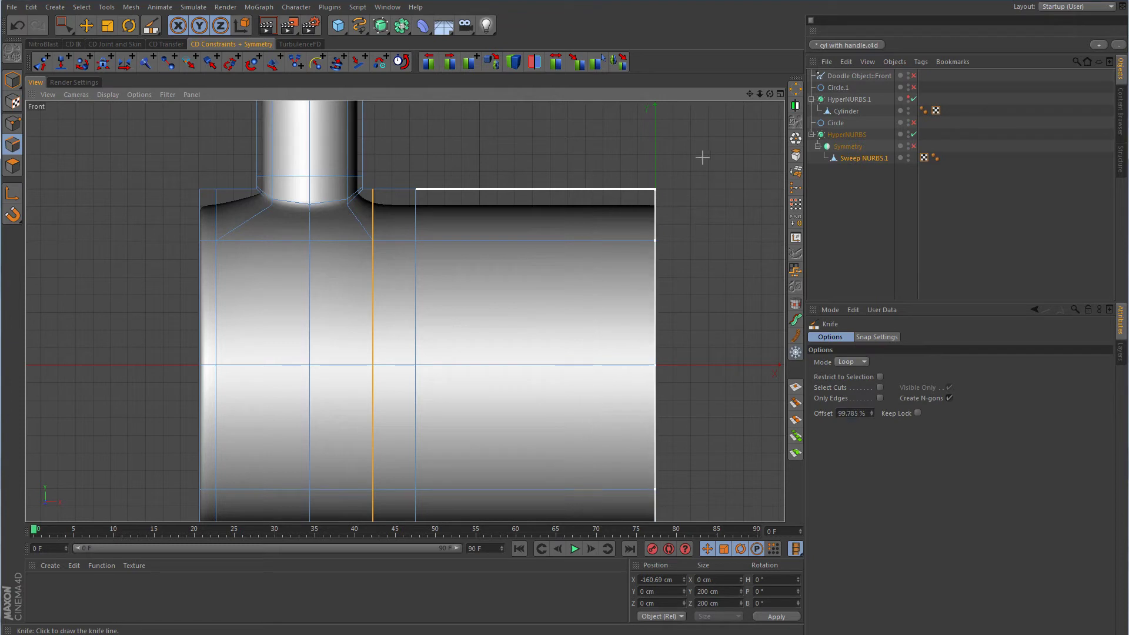
key("ctrl+z")
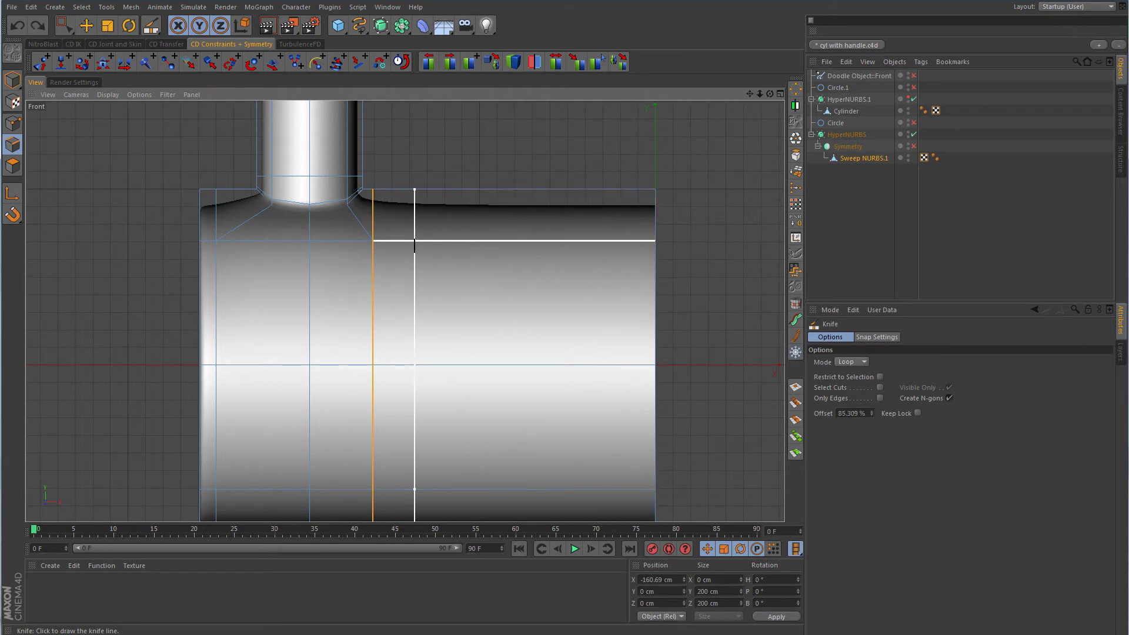
left_click(413, 245)
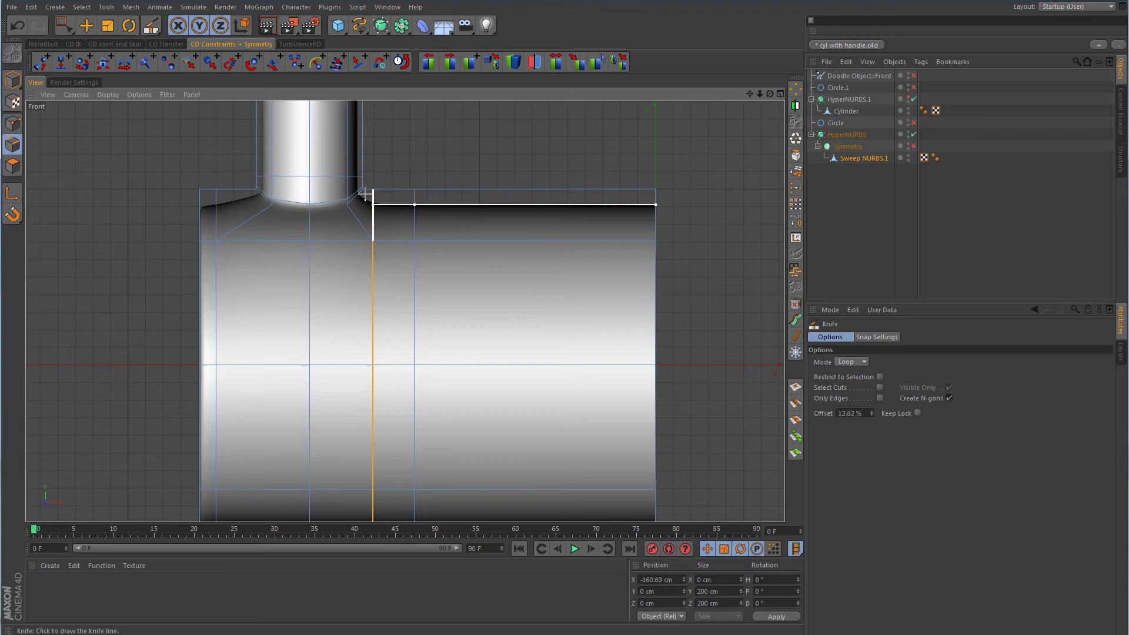
- Select the edge loop between the spout and the cylinder's end and slide it toward the spout, to about -233.7 cm in X
left_click(1021, 236)
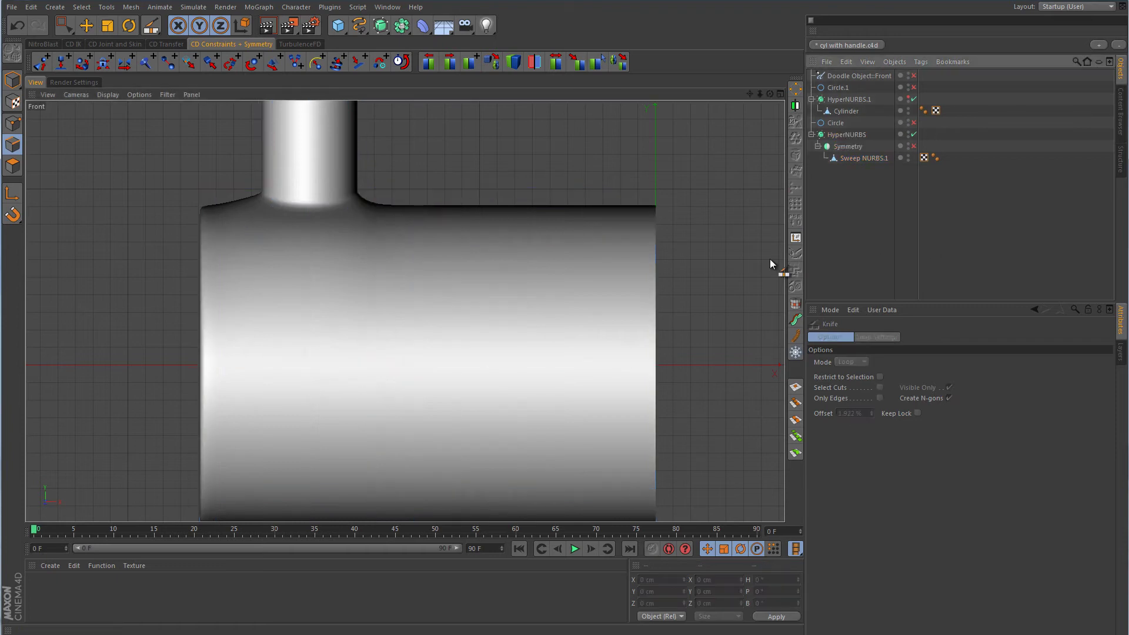
scroll(630, 226, "down", 5)
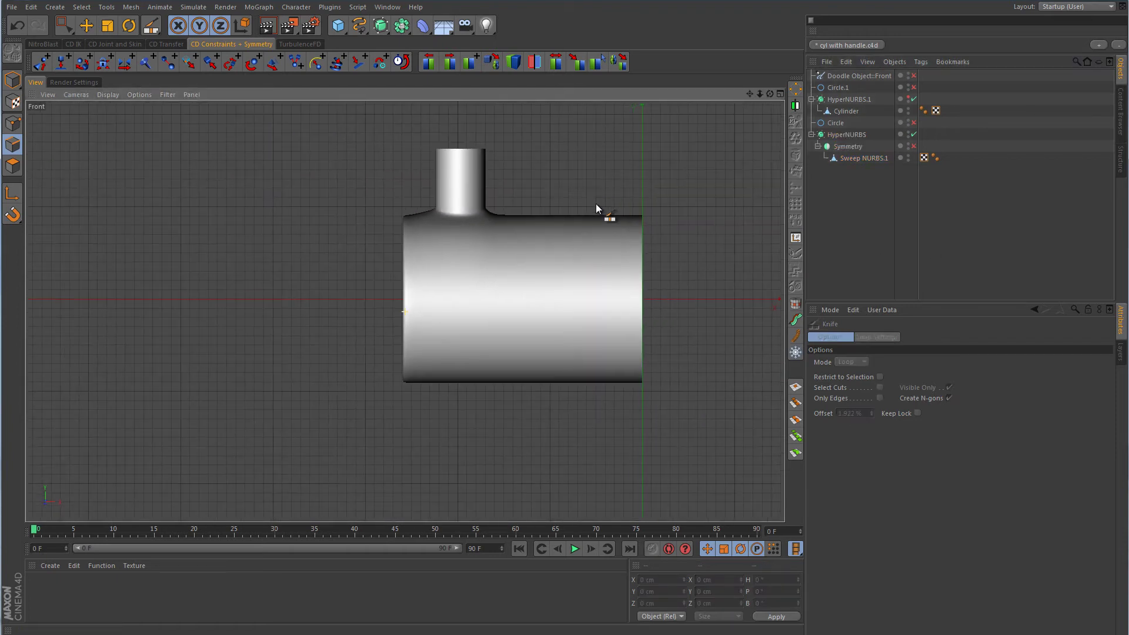
middle_click_drag(595, 203, 533, 248, "alt")
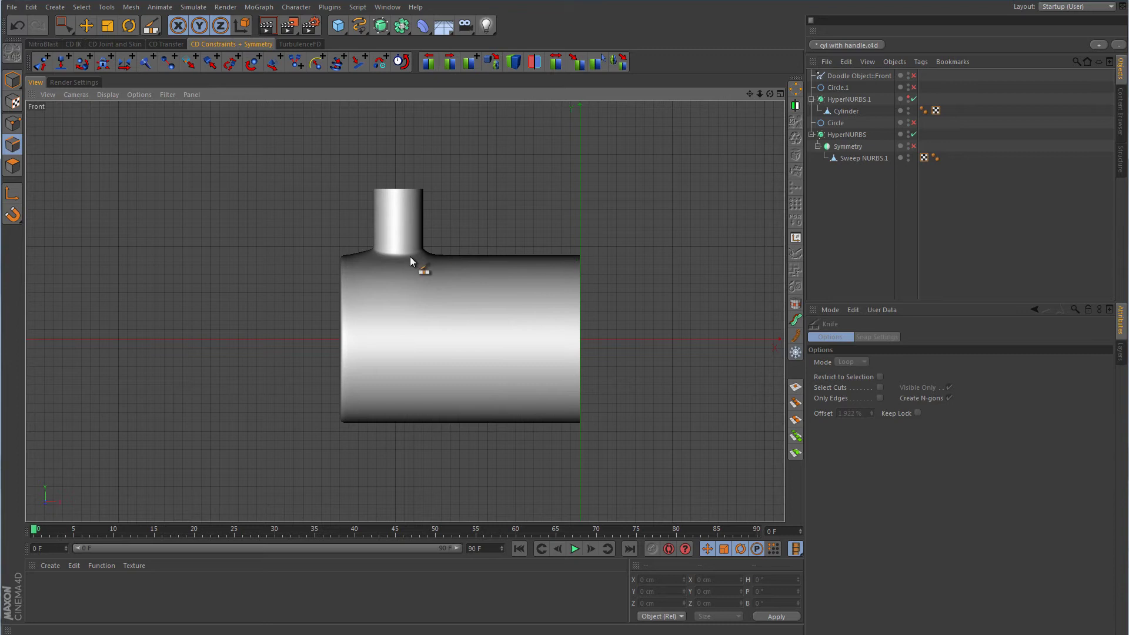
left_click(862, 158)
scroll(441, 305, "up", 4)
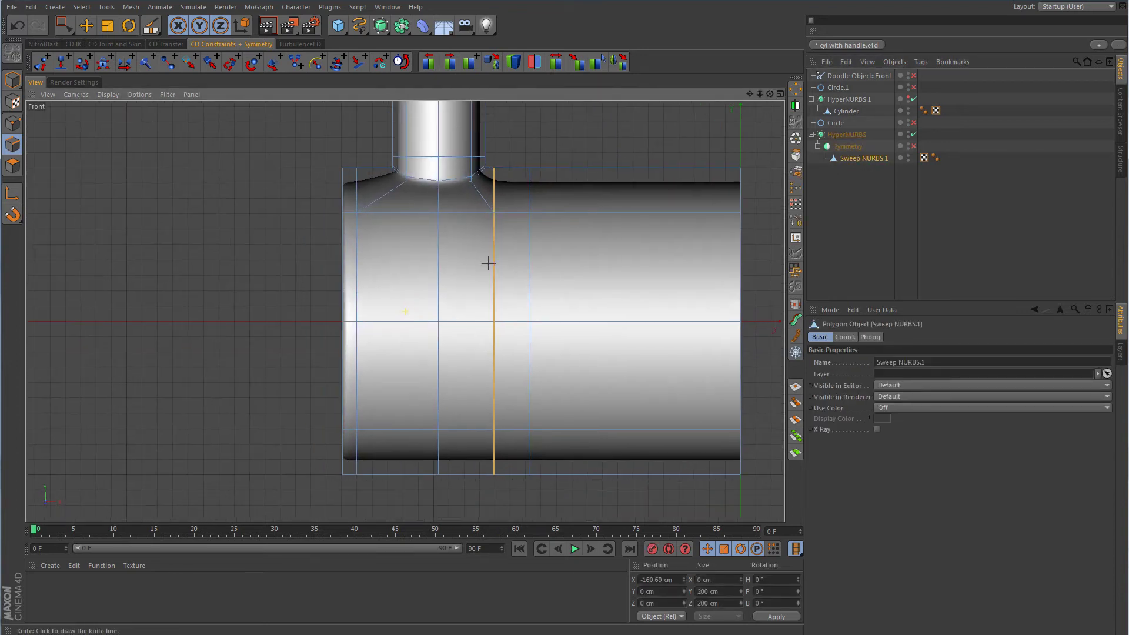
key("0")
left_click_drag(353, 156, 370, 489)
left_click_drag(459, 321, 481, 324)
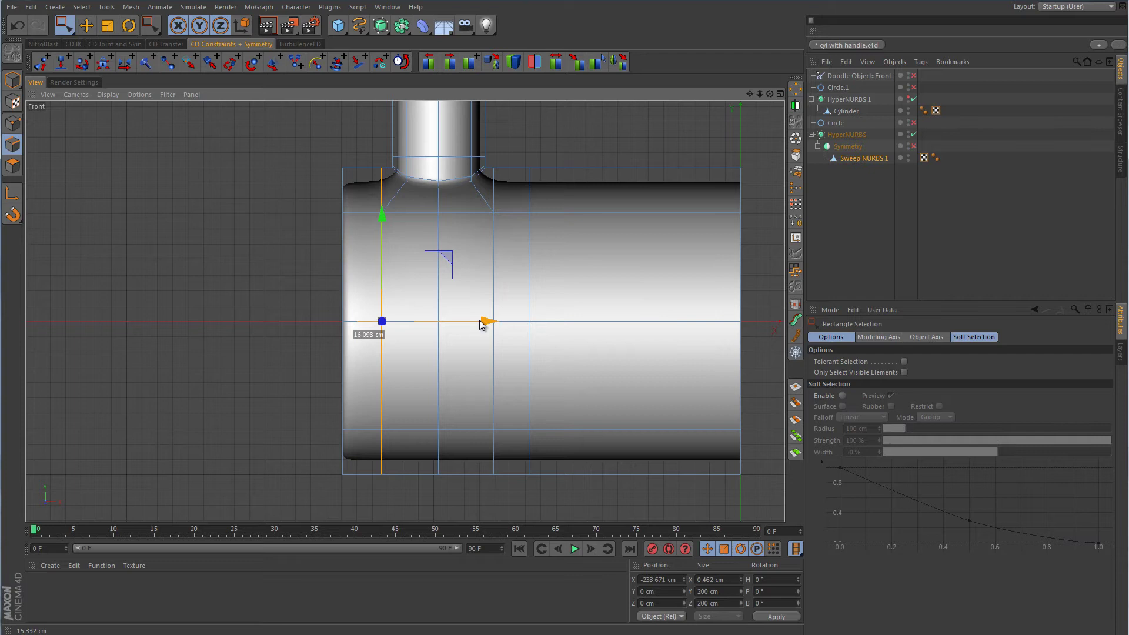
- Add a Knife loop cut around the cylinder between its outer end and the moved edge loop
right_click(545, 264)
left_click(577, 407)
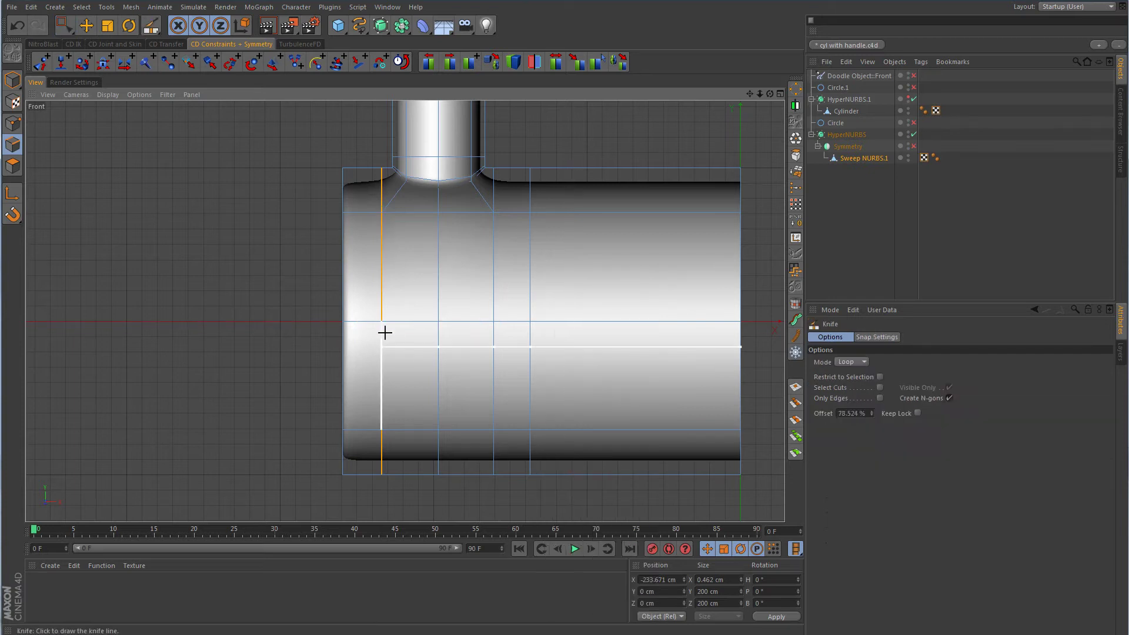
left_click(354, 317)
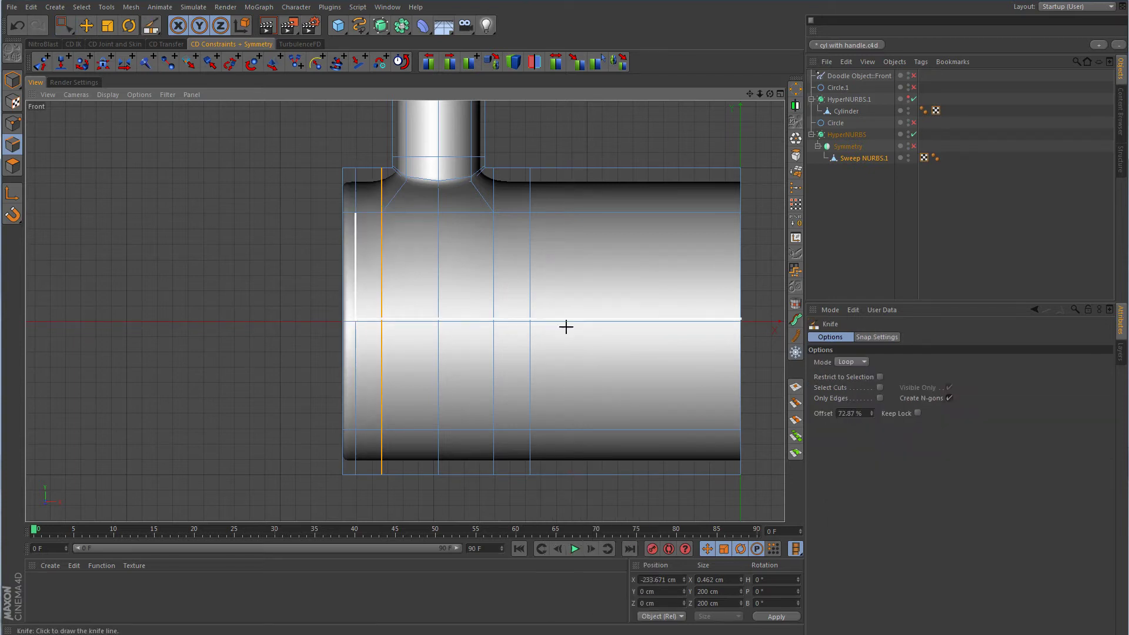
- Deselect the mesh and examine the smoothed surface around the spout from several angles in the Perspective view
left_click(986, 232)
scroll(619, 281, "down", 2)
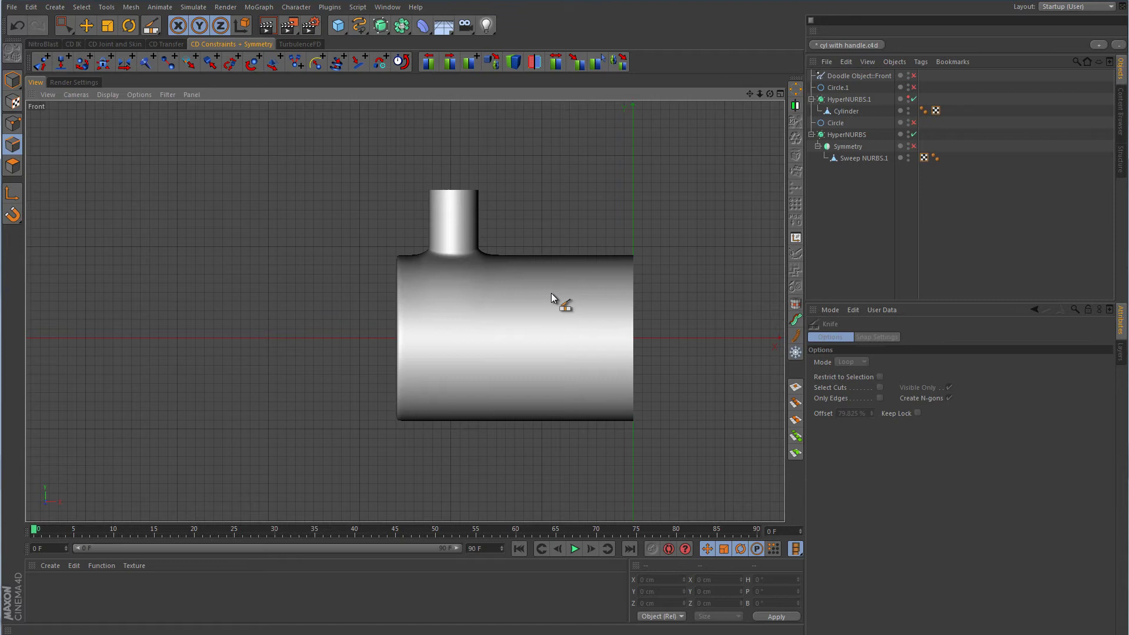
middle_click(530, 274)
middle_click(313, 255)
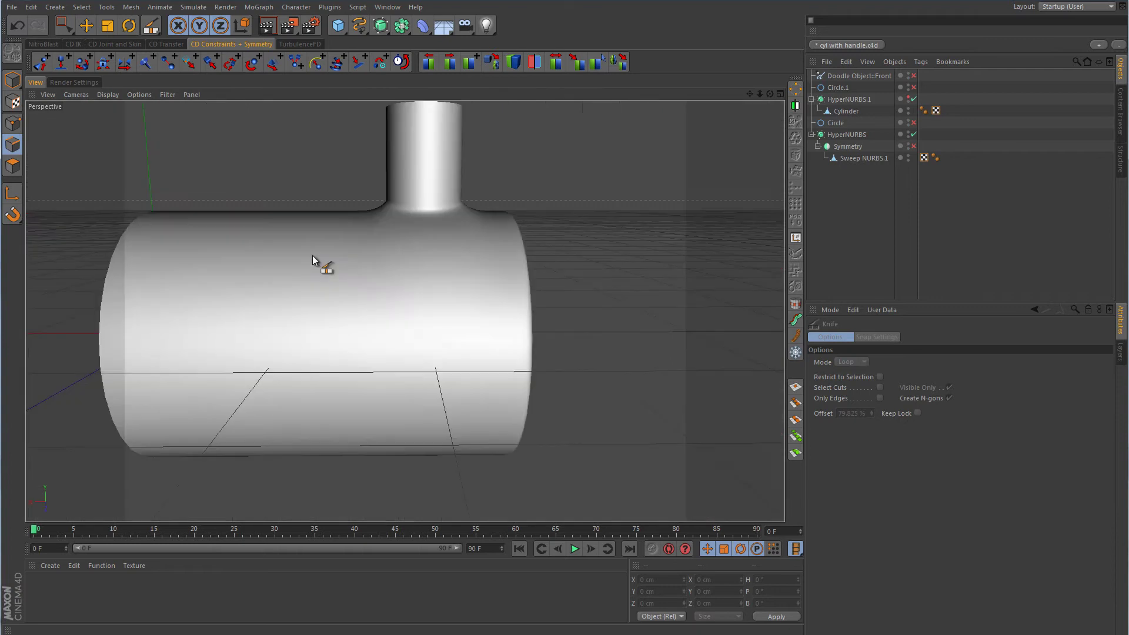
left_click_drag(520, 213, 489, 312, "alt")
scroll(491, 312, "up", 5)
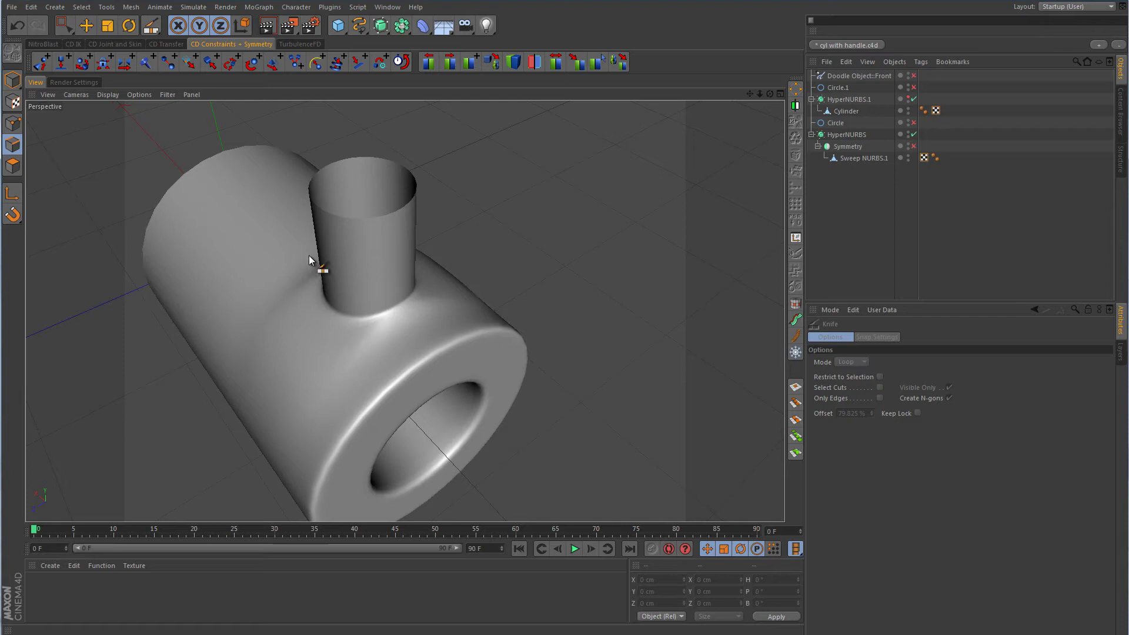
mouse_move(446, 361)
left_mouse_down("alt")
mouse_move(486, 306)
mouse_move(530, 327)
mouse_move(706, 327)
mouse_move(727, 353)
mouse_move(507, 322)
mouse_move(531, 261)
mouse_move(582, 291)
mouse_move(449, 348)
left_mouse_up("alt")
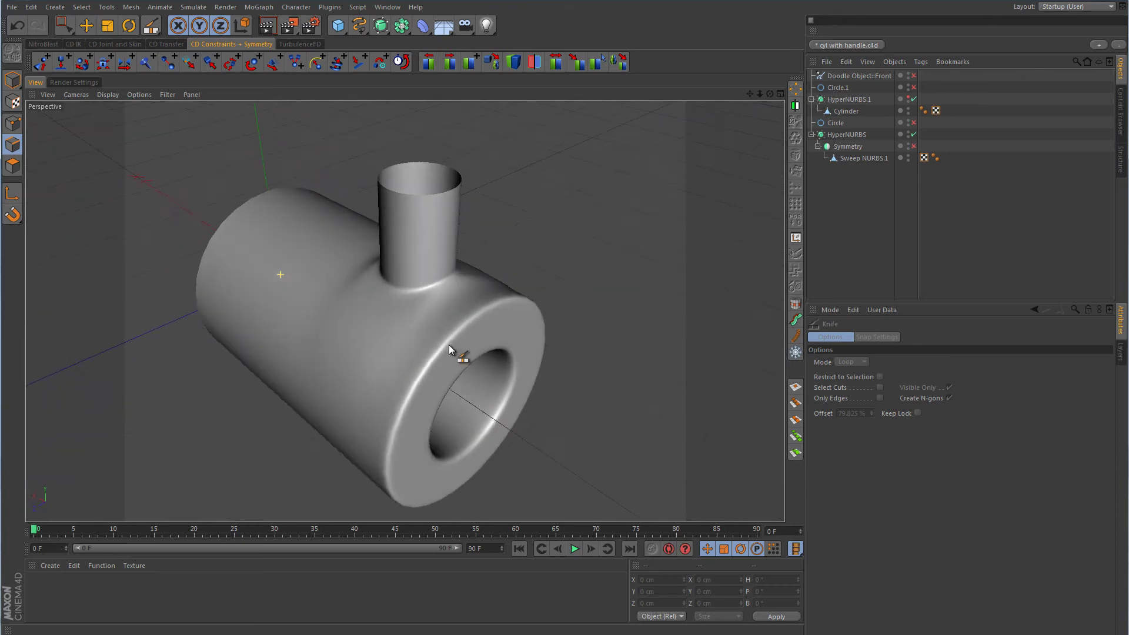
- In polygon mode, use Live Selection to select the triangular polygons around the spout's base on the Sweep NURBS.1 mesh
left_click(864, 158)
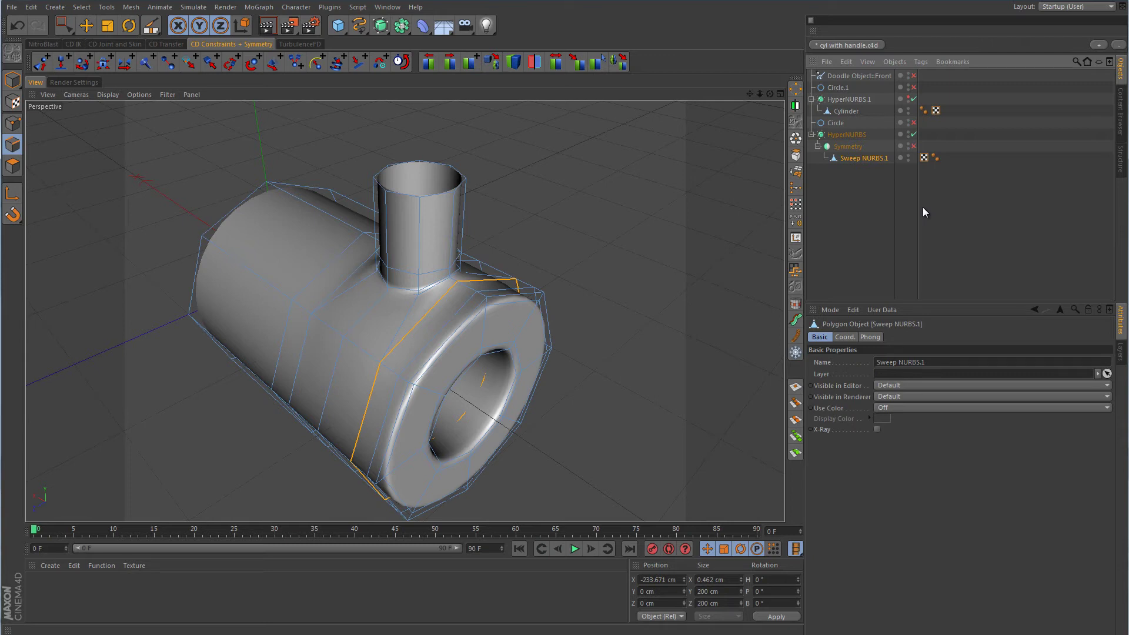
left_click(12, 166)
left_click_drag(64, 25, 126, 40)
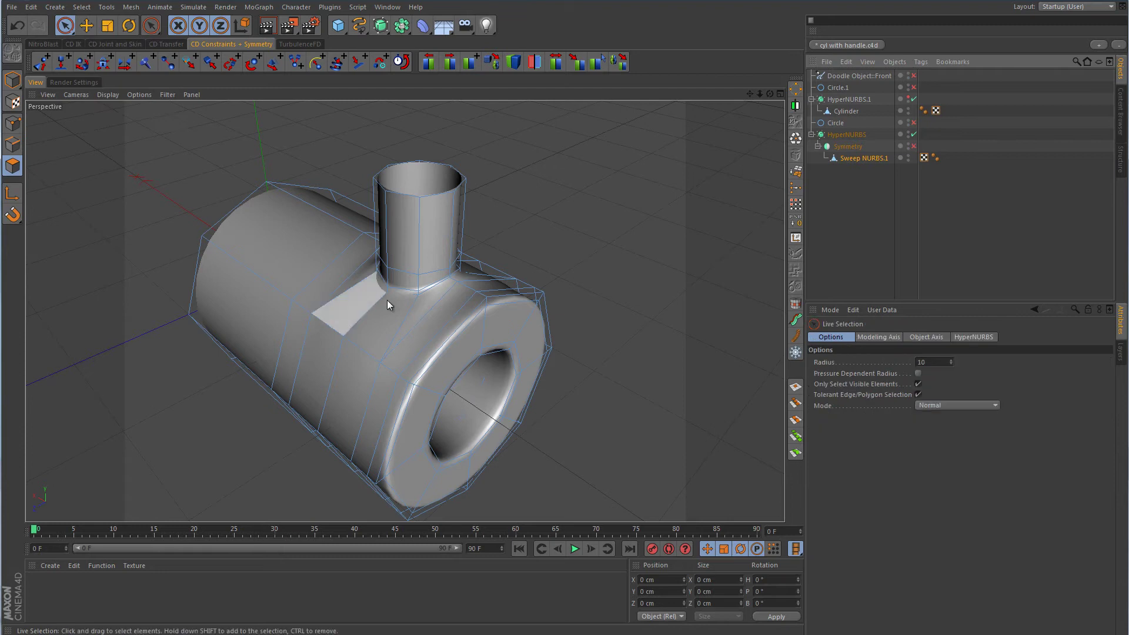
left_click(427, 302)
left_click(365, 272, "shift")
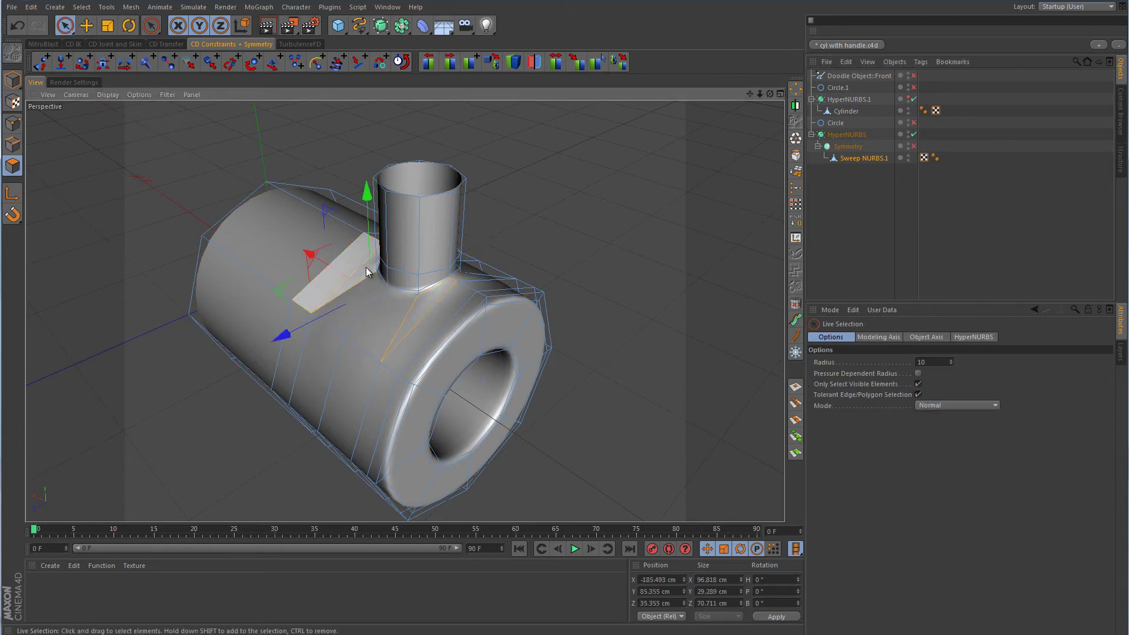
left_click_drag(563, 280, 443, 372, "alt")
left_click(474, 321, "shift")
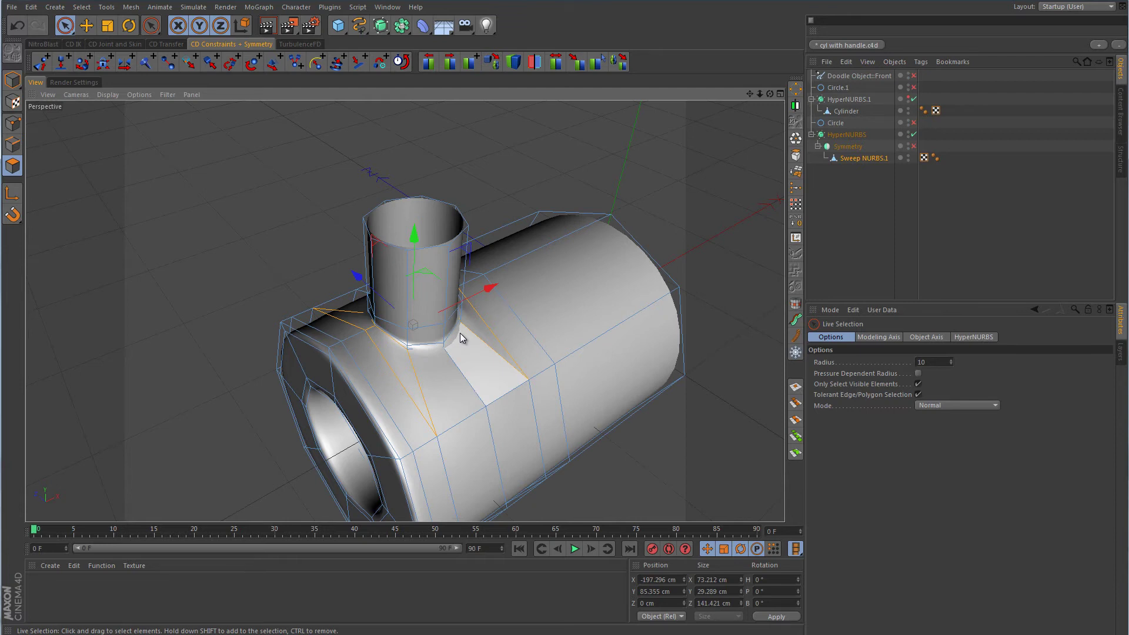
left_click_drag(647, 352, 580, 320, "alt")
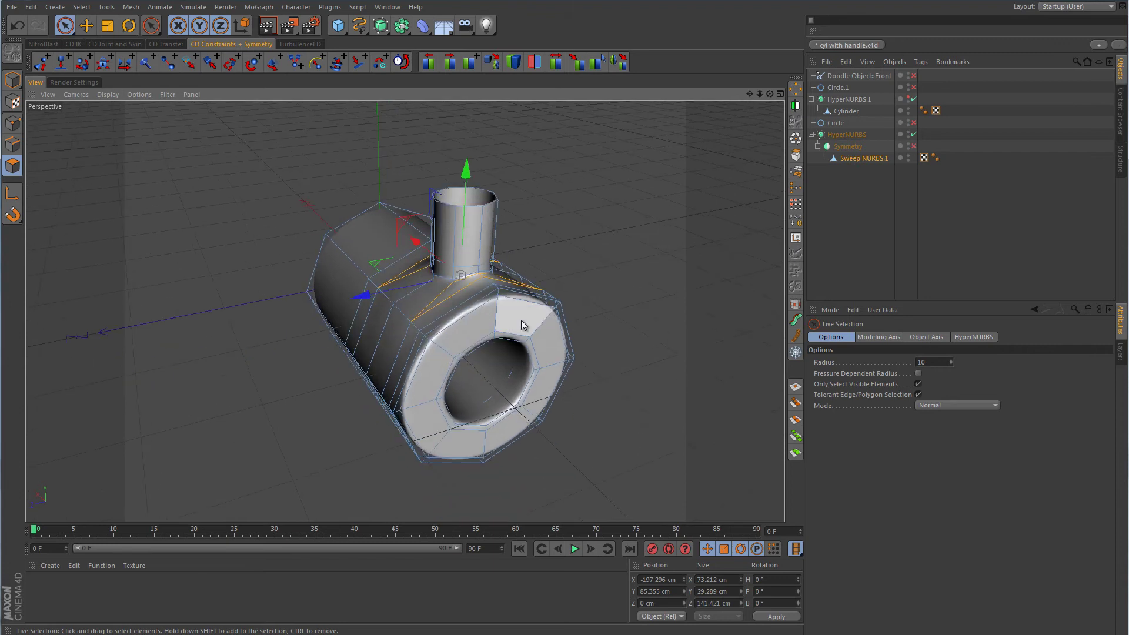
- Turn off and hide HyperNURBS, and display the Cylinder mesh of HyperNURBS.1 with its smoothing off
left_click(913, 135)
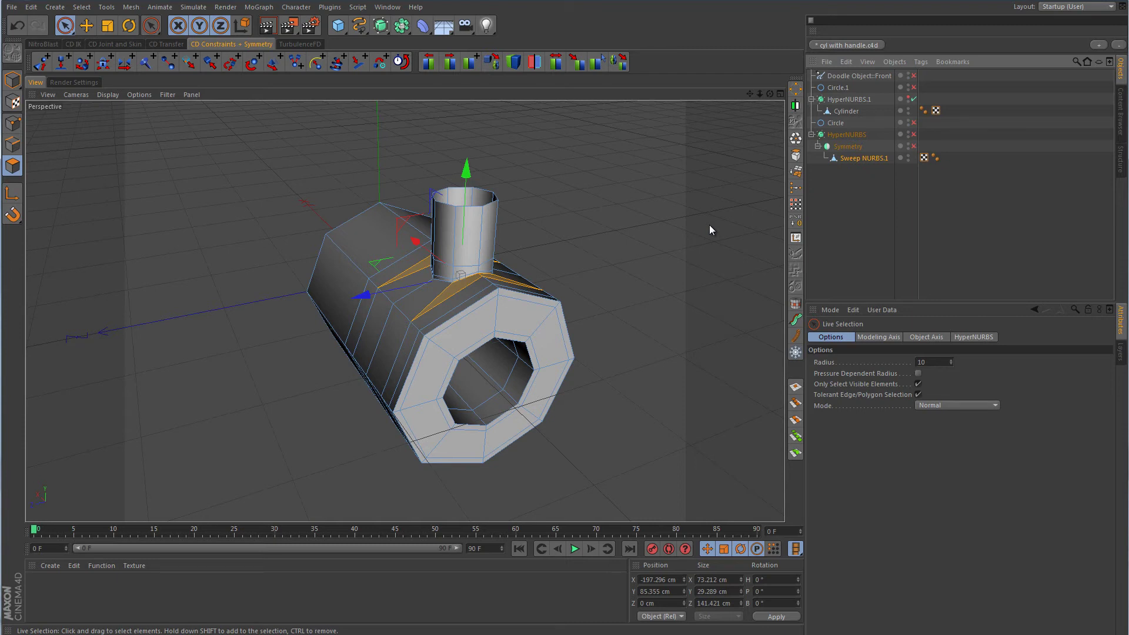
left_click(908, 134)
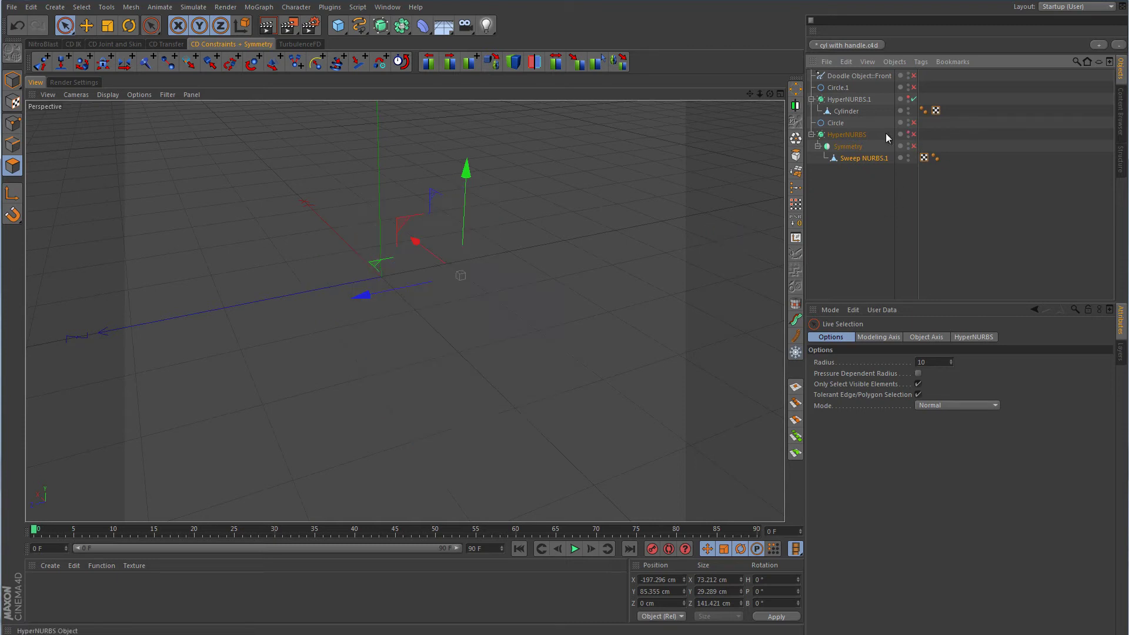
left_click(847, 111)
left_click(909, 97)
left_click(914, 100)
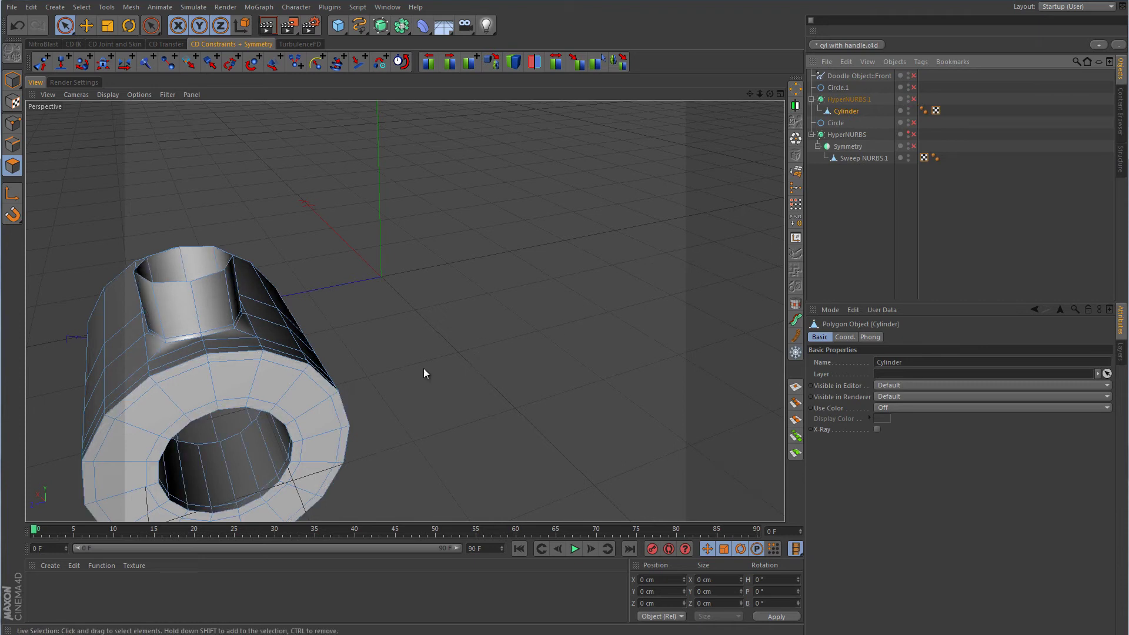
left_click_drag(426, 373, 504, 293, "alt")
right_click_drag(505, 292, 629, 346, "alt")
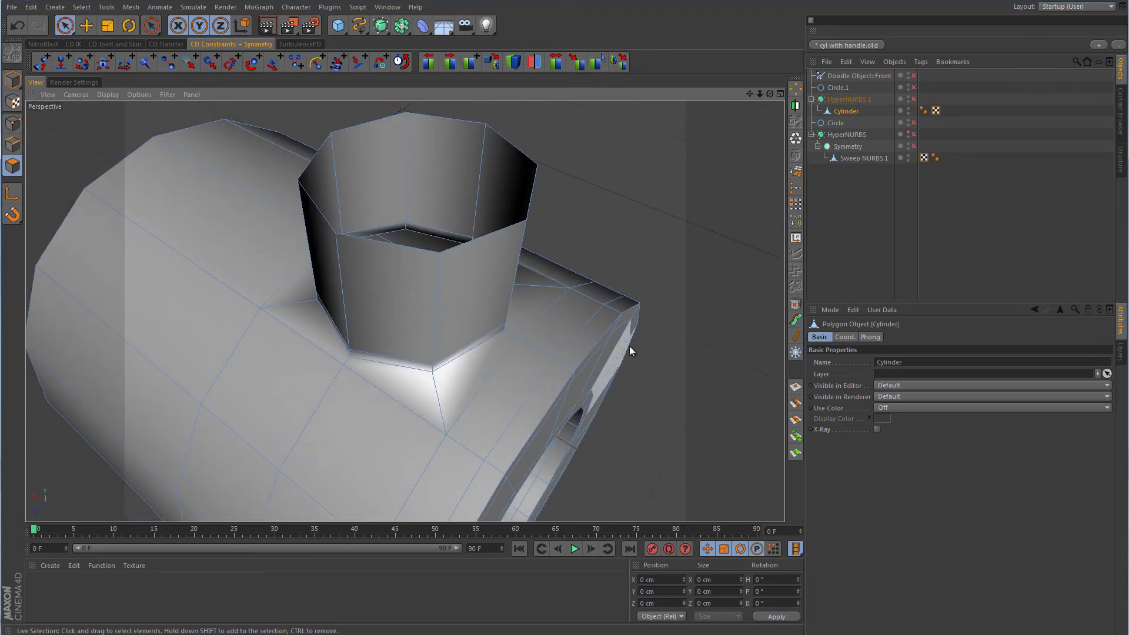
left_click(62, 31)
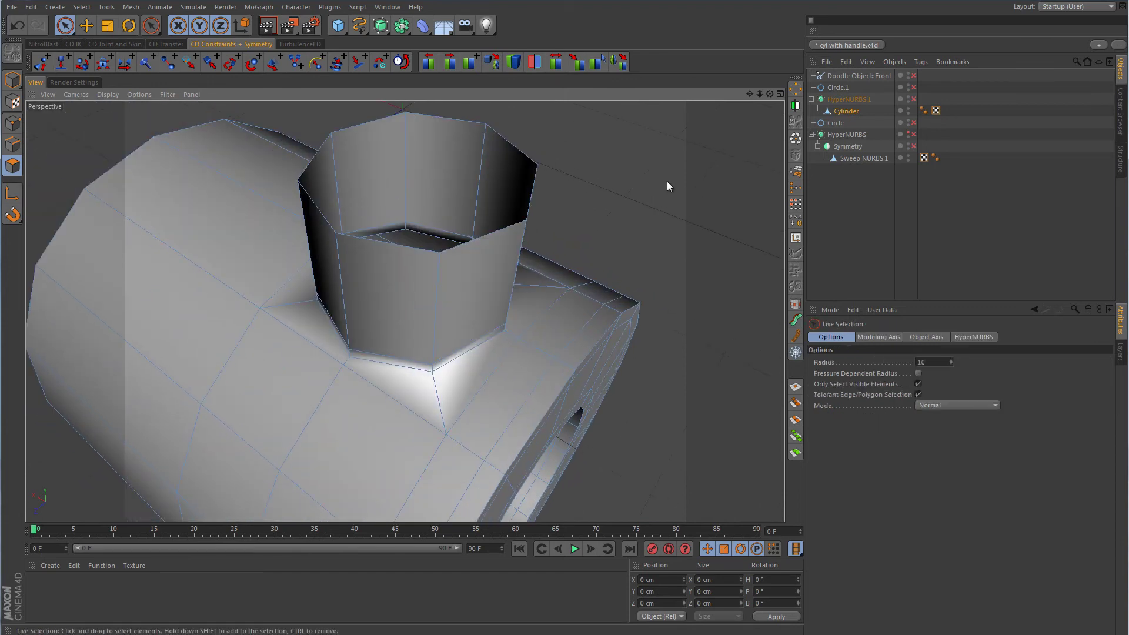
- Unhide HyperNURBS and compare the polygon layout around the spouts of the Sweep NURBS.1 and Cylinder meshes
left_click(907, 134)
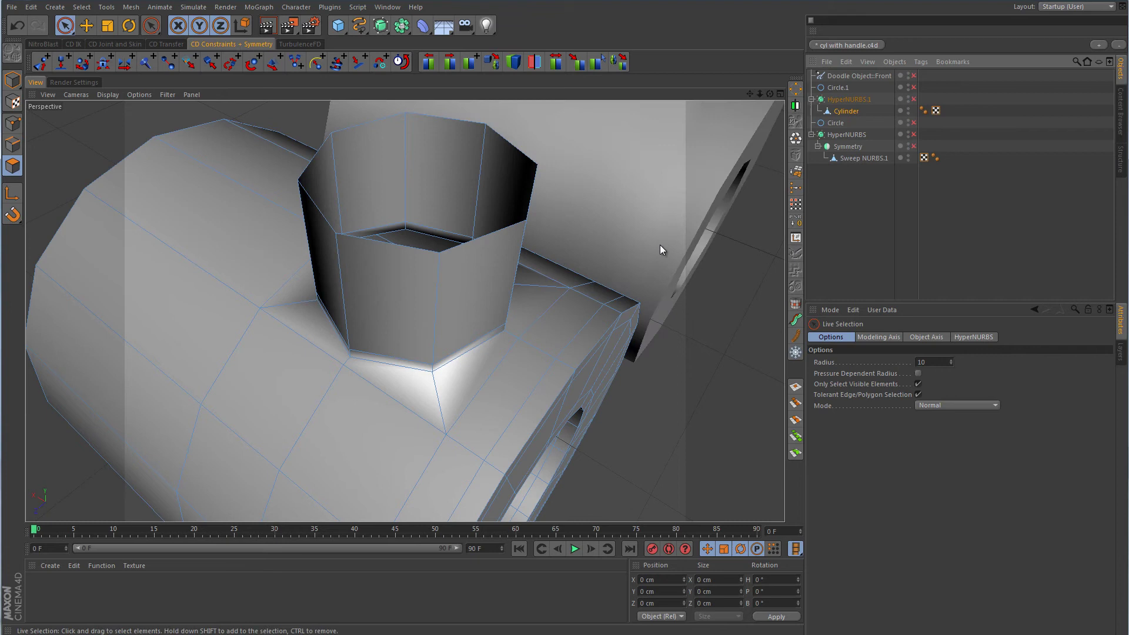
scroll(688, 212, "down", 5)
left_click_drag(693, 203, 456, 264, "alt")
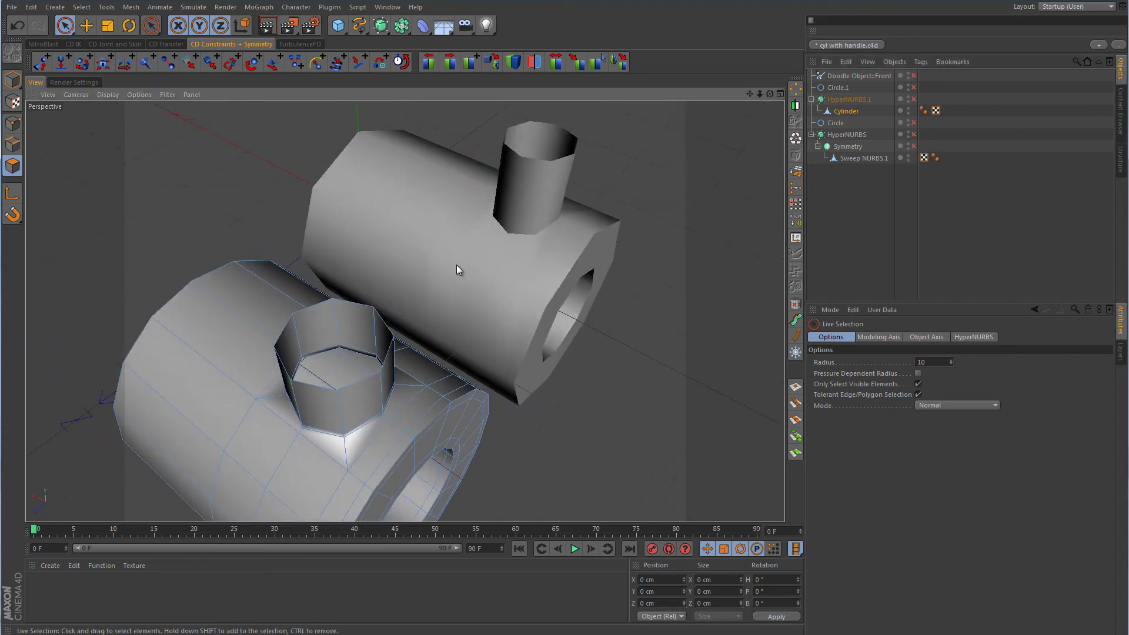
left_click(858, 159)
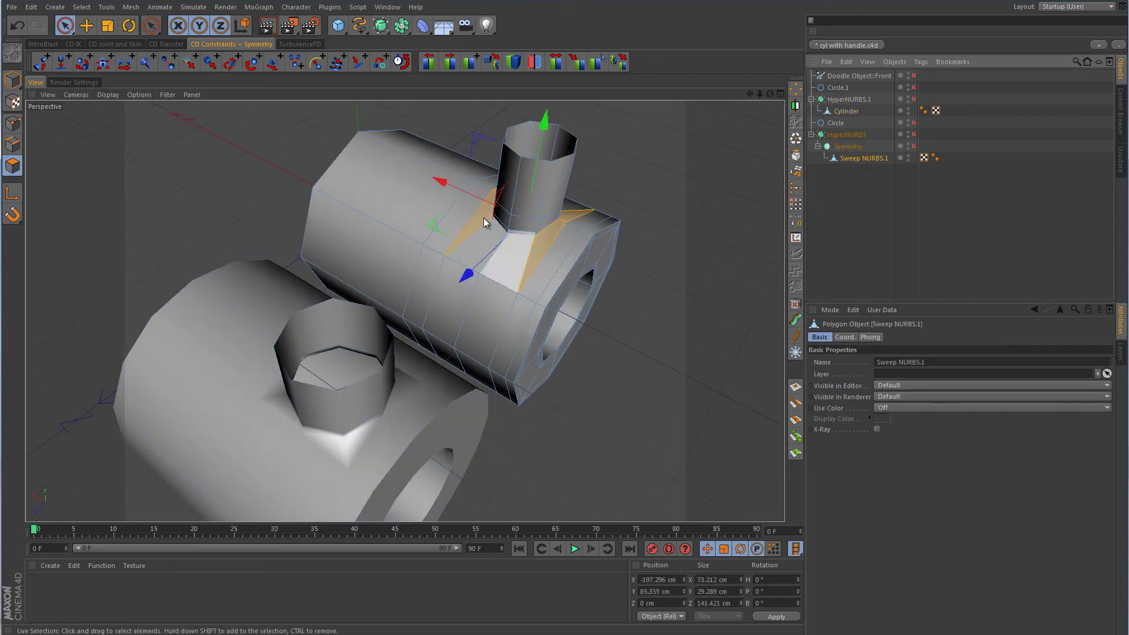
left_click_drag(584, 297, 710, 243, "alt")
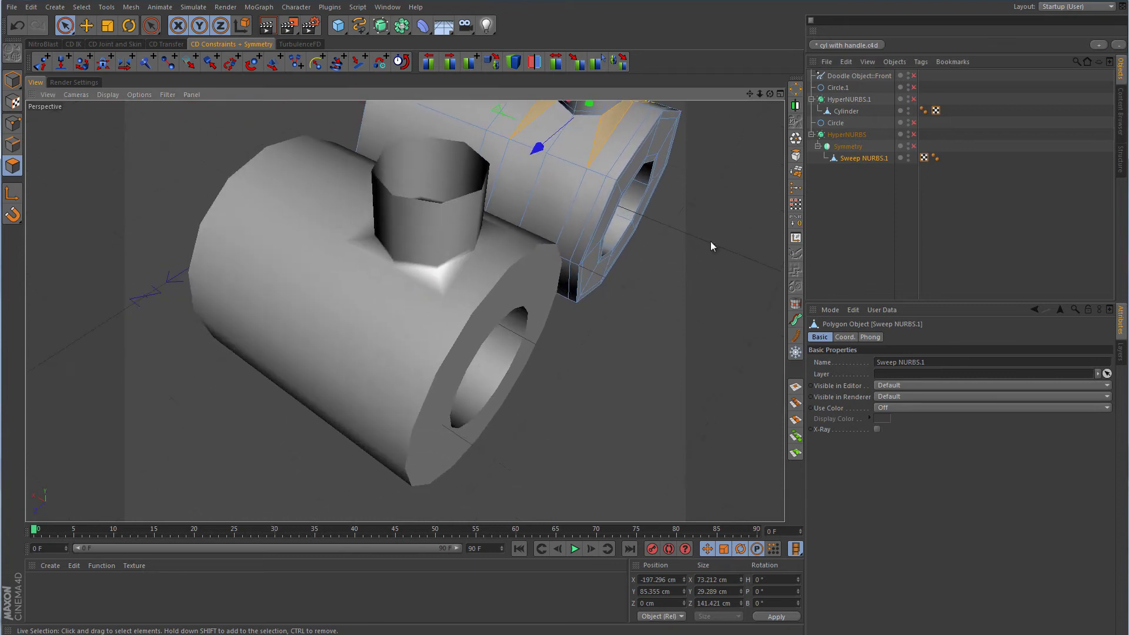
left_click(847, 111)
scroll(544, 290, "up", 5)
scroll(544, 291, "down", 3)
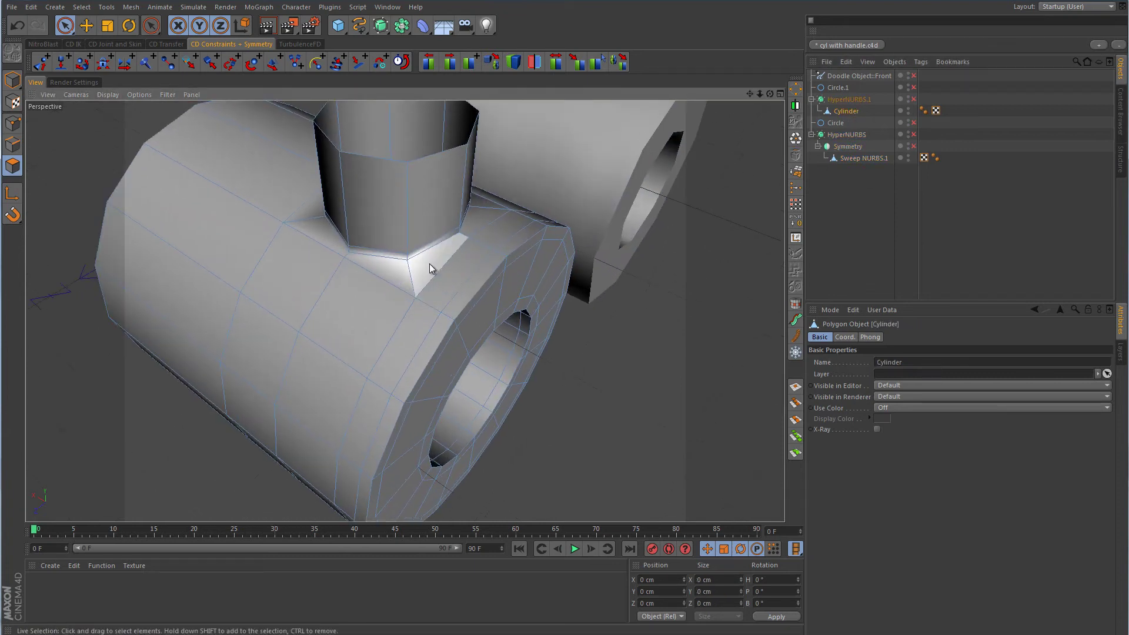
- Select the individual polygons beside the spout's base on the Cylinder mesh to examine their layout
left_click(429, 264)
left_click_drag(602, 242, 336, 267, "alt")
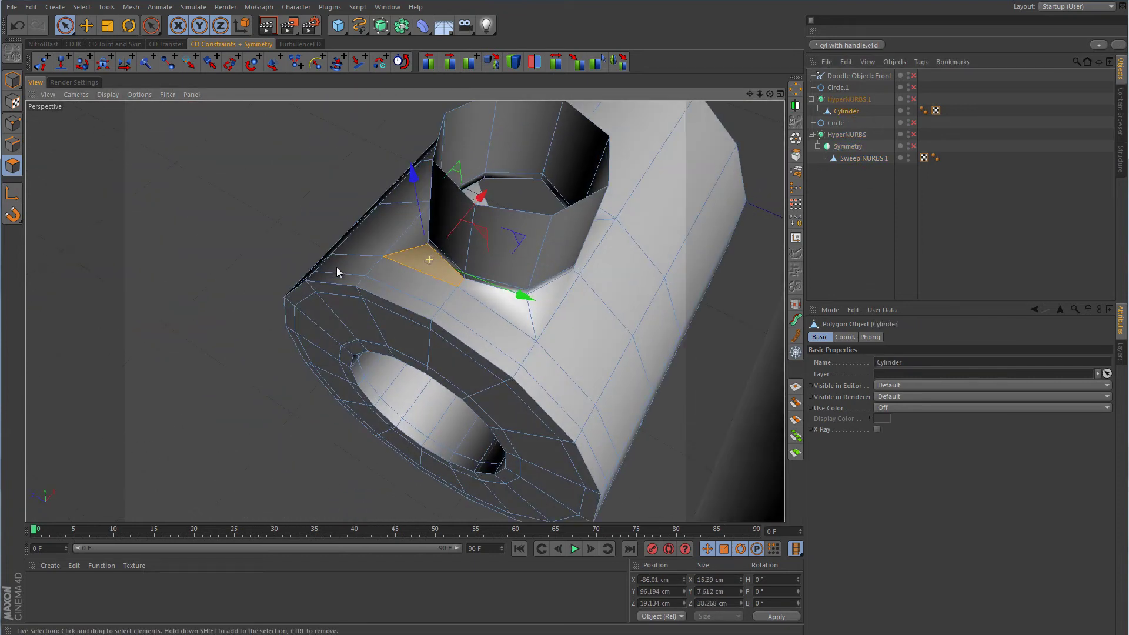
left_click(512, 312)
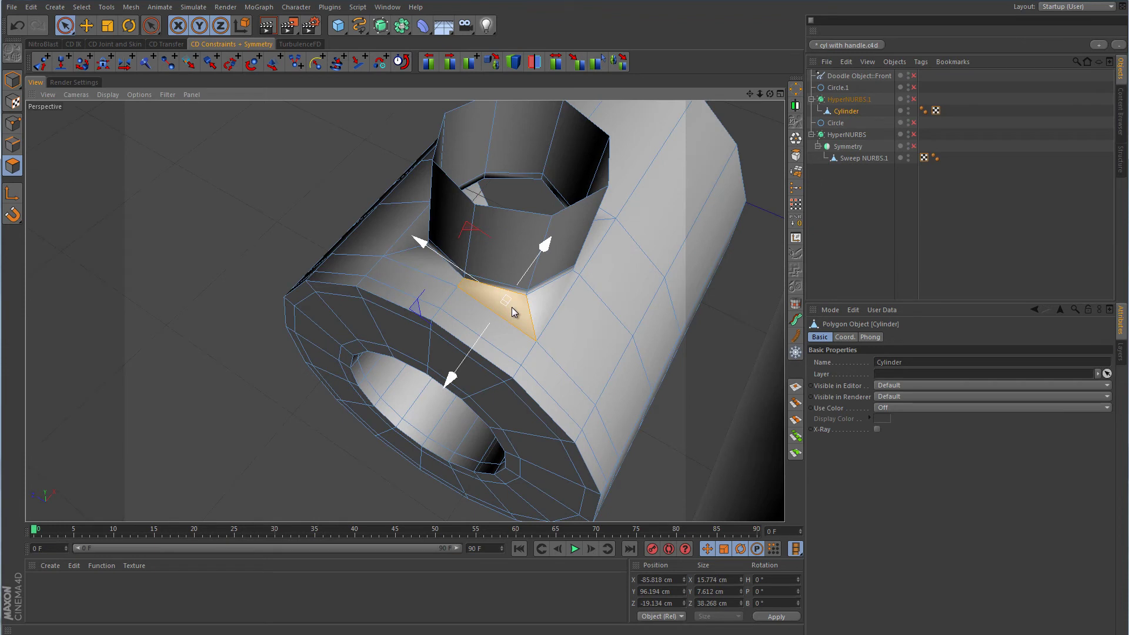
- Turn HyperNURBS.1 back on, deselect the mesh and view the smoothed spout model
left_click(913, 98)
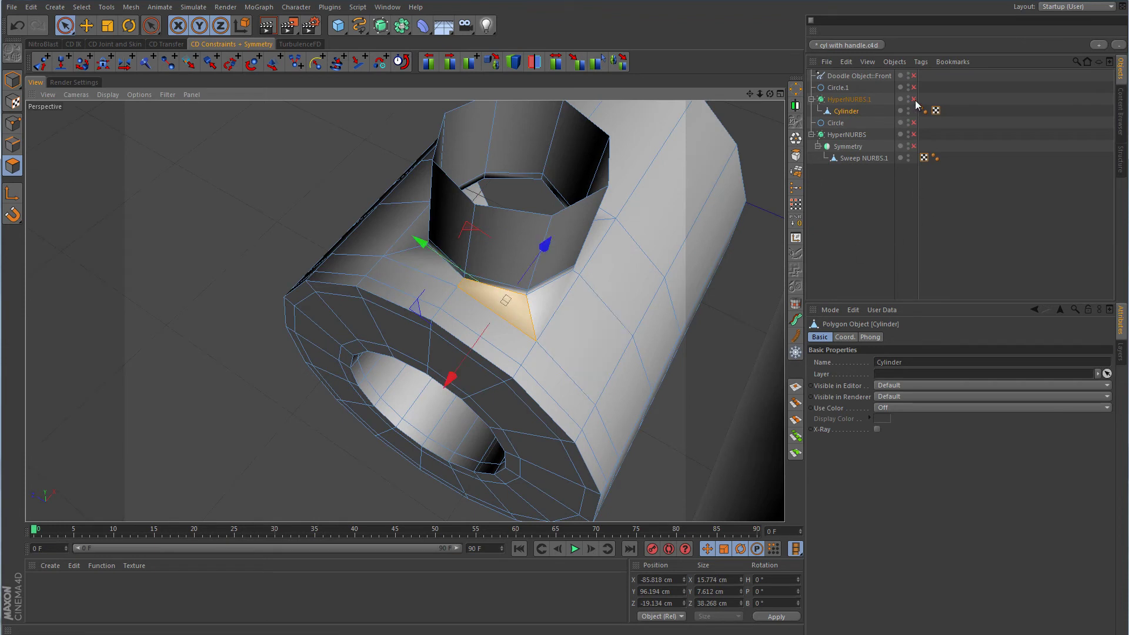
left_click(971, 188)
left_click_drag(682, 309, 580, 301, "alt")
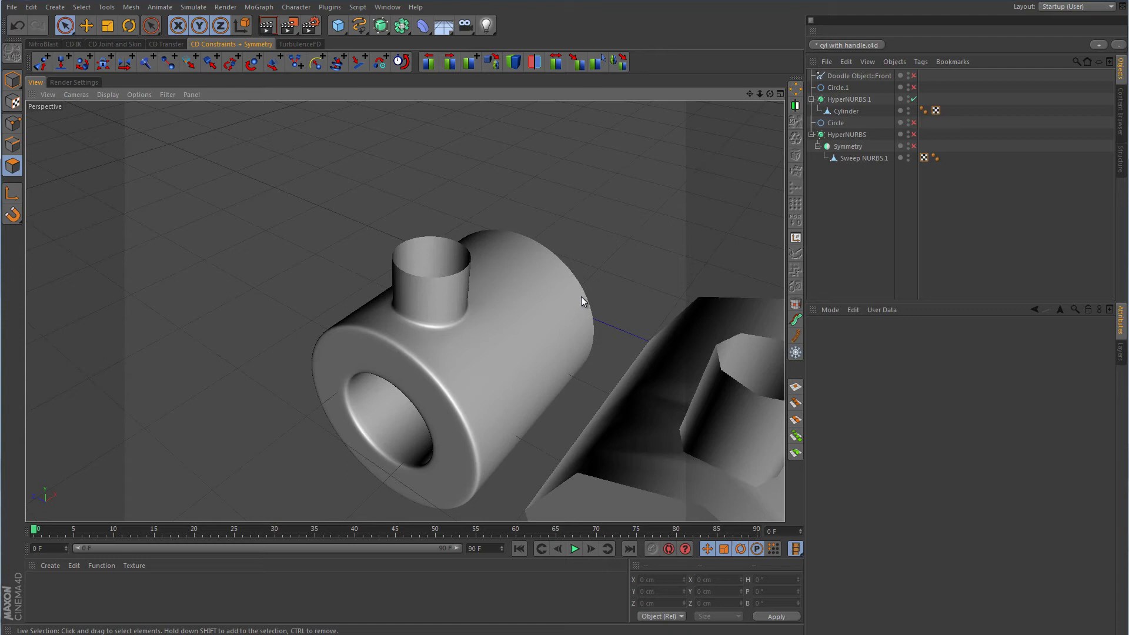
- Add a Cylinder primitive and move it along Z to about -248 cm, clear of the two spout models
left_click(346, 26)
left_click(570, 43)
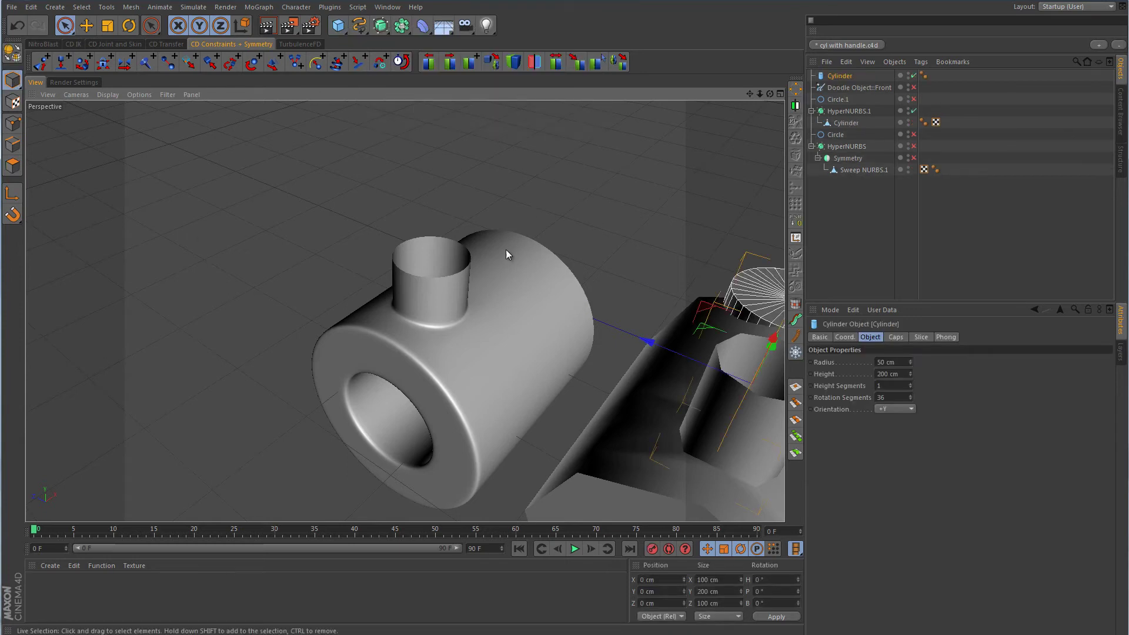
left_click_drag(555, 303, 412, 313, "alt")
- Configure the new cylinder with +X orientation and a 100 cm radius, and turn off its caps
left_click(910, 409)
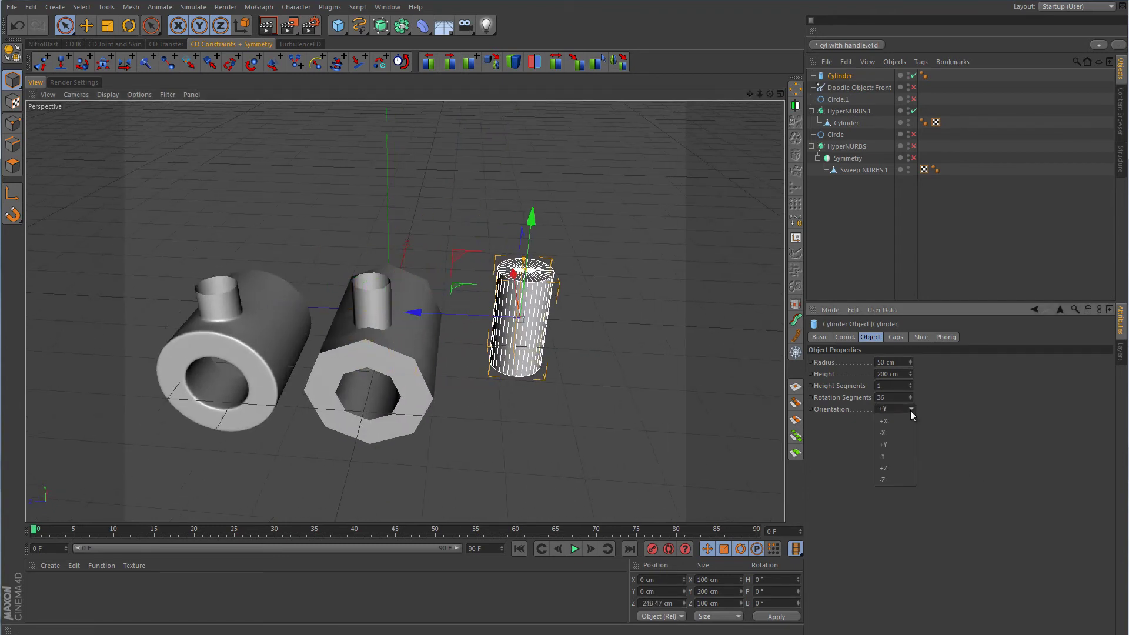
left_click(905, 420)
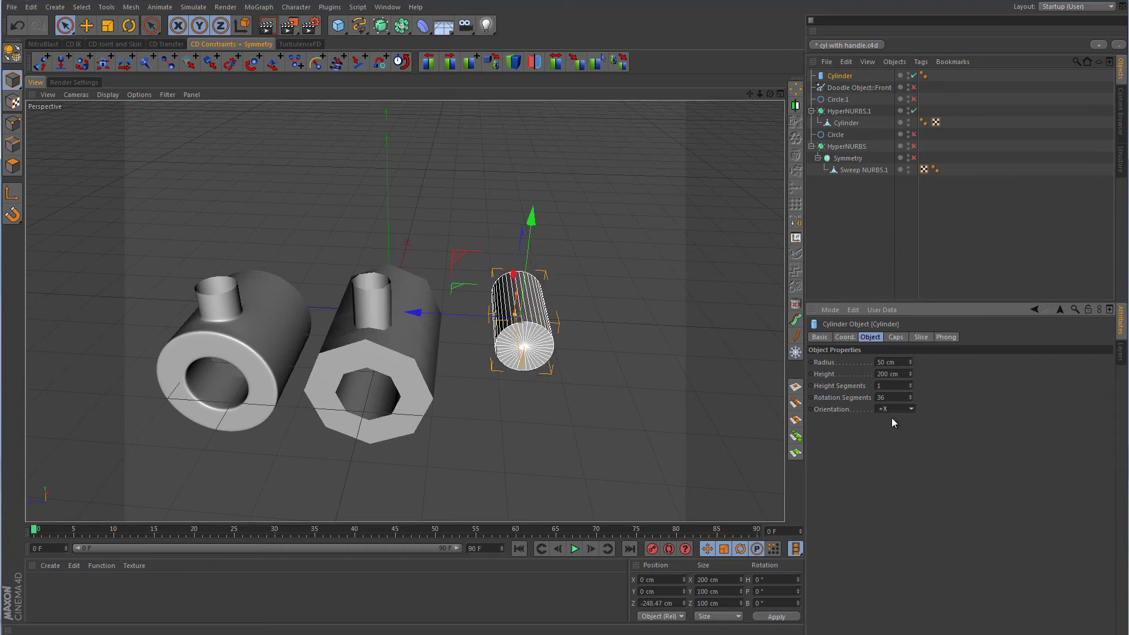
double_click(905, 364)
type("100")
key("Return")
left_click(896, 337)
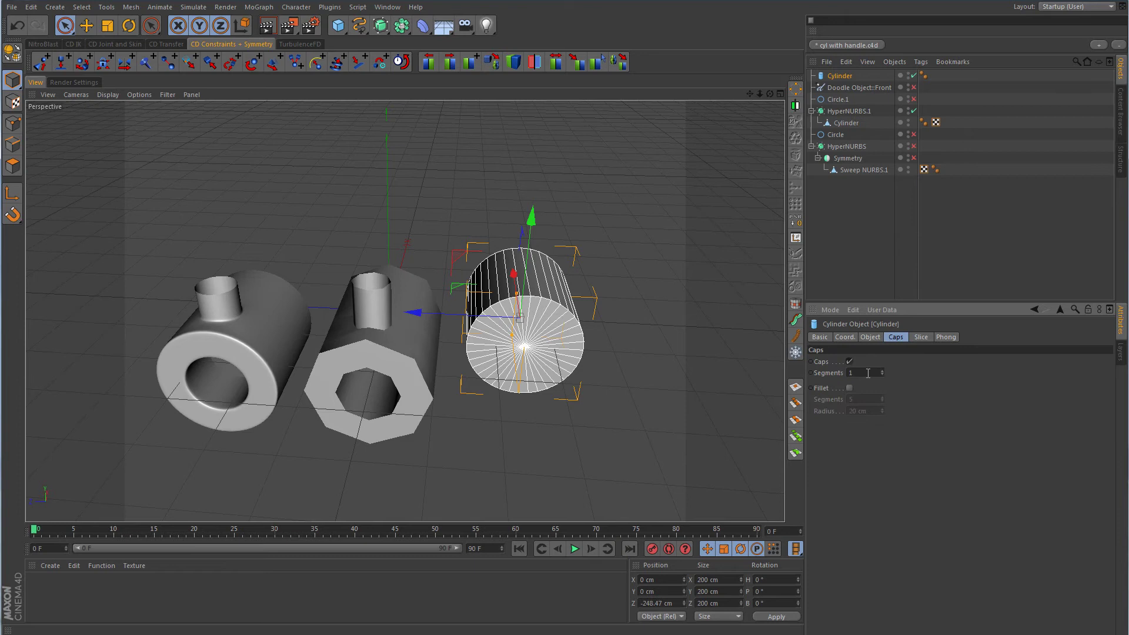
left_click(850, 361)
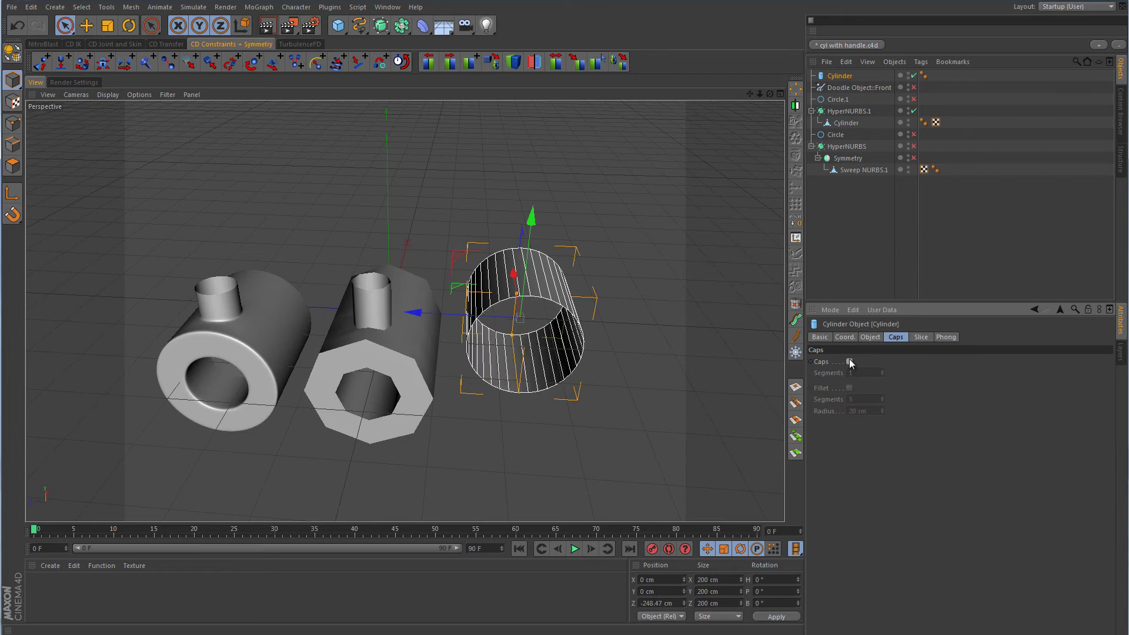
- In the Top view, move the new cylinder along X to about -150 cm to line up with the other models
middle_click(725, 374)
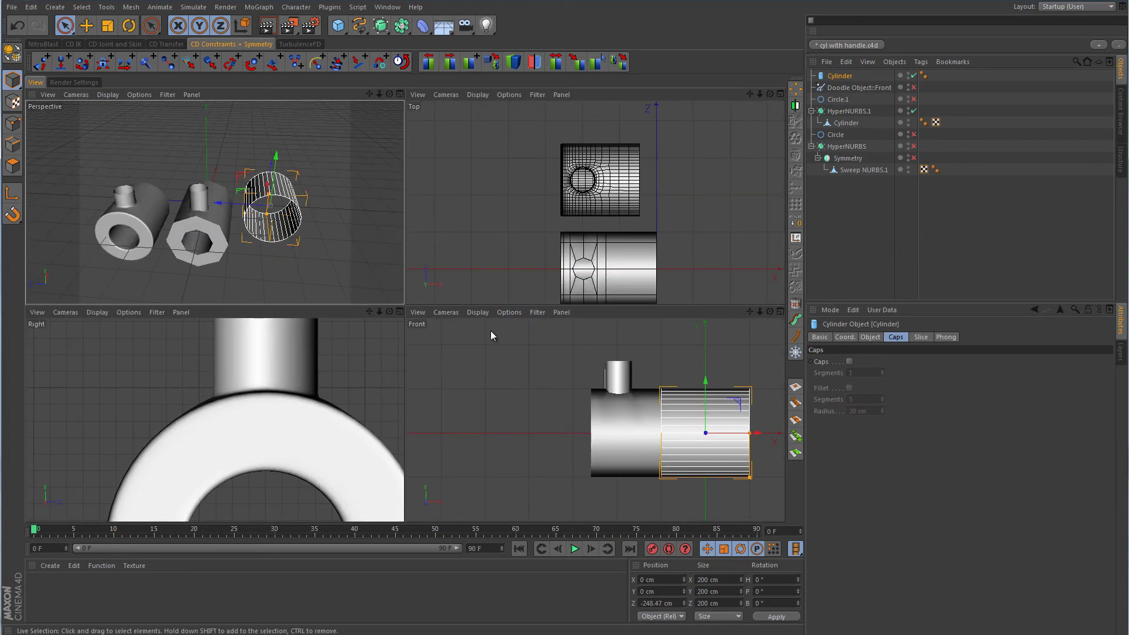
middle_click(321, 232)
middle_click(639, 235)
middle_click(640, 237)
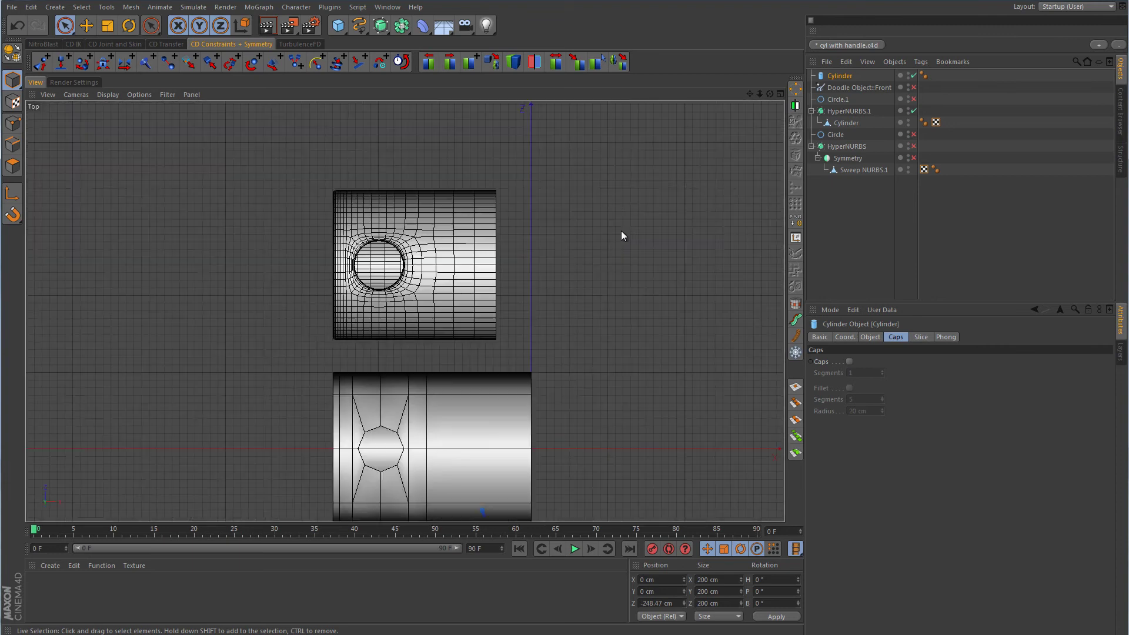
scroll(530, 342, "down", 4)
left_click_drag(668, 457, 618, 457)
middle_click(585, 339)
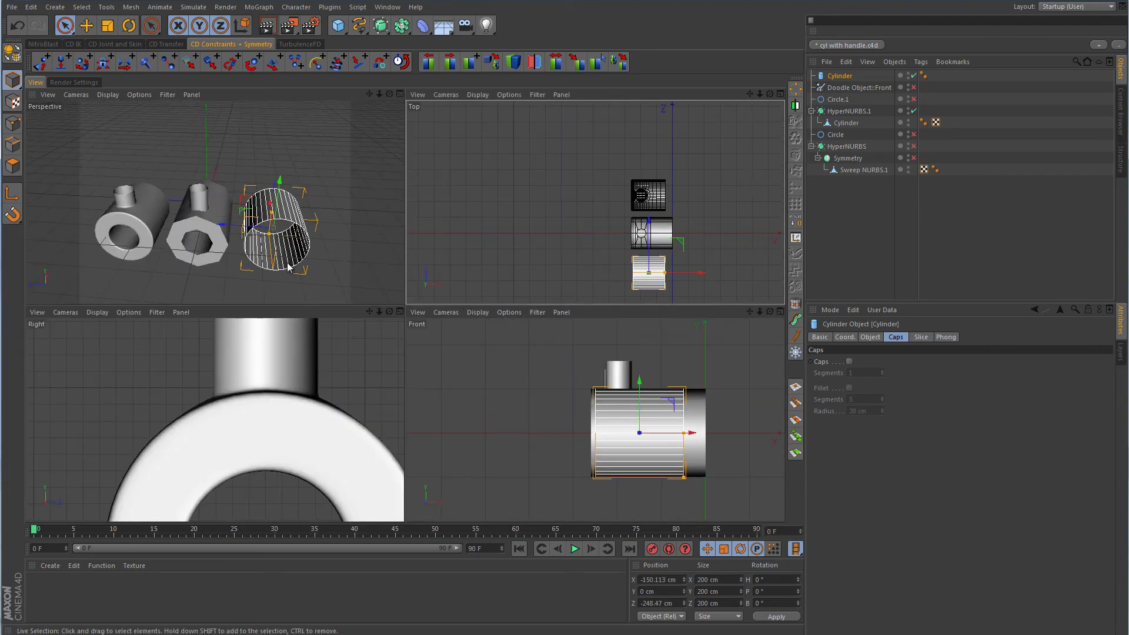
middle_click(236, 206)
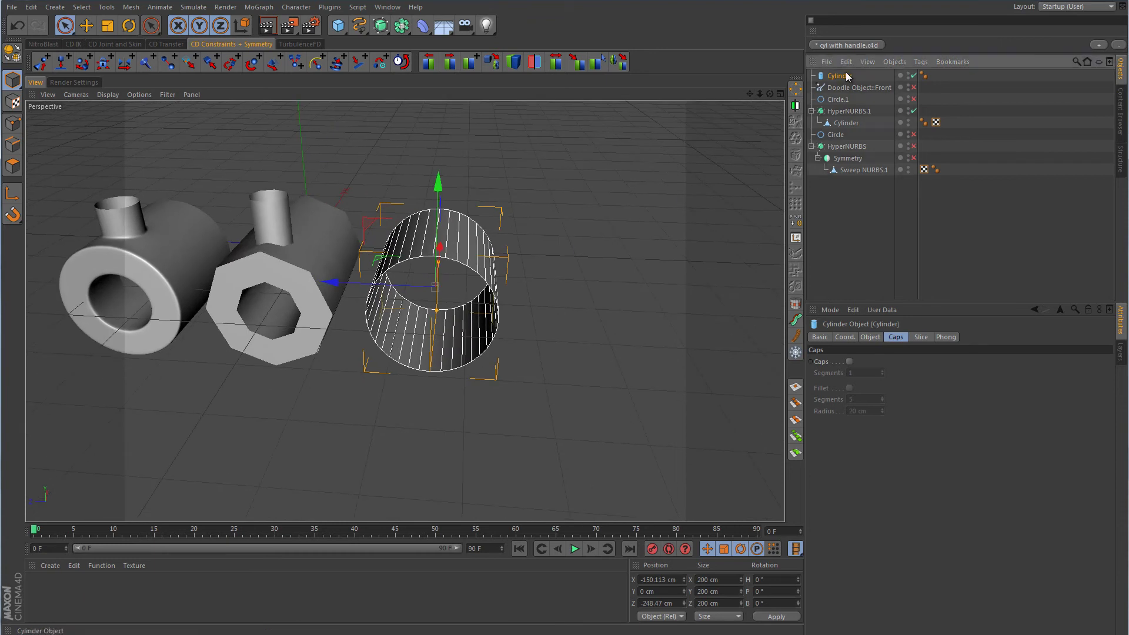
- Set the new cylinder's rotation segments to 8
left_click(870, 337)
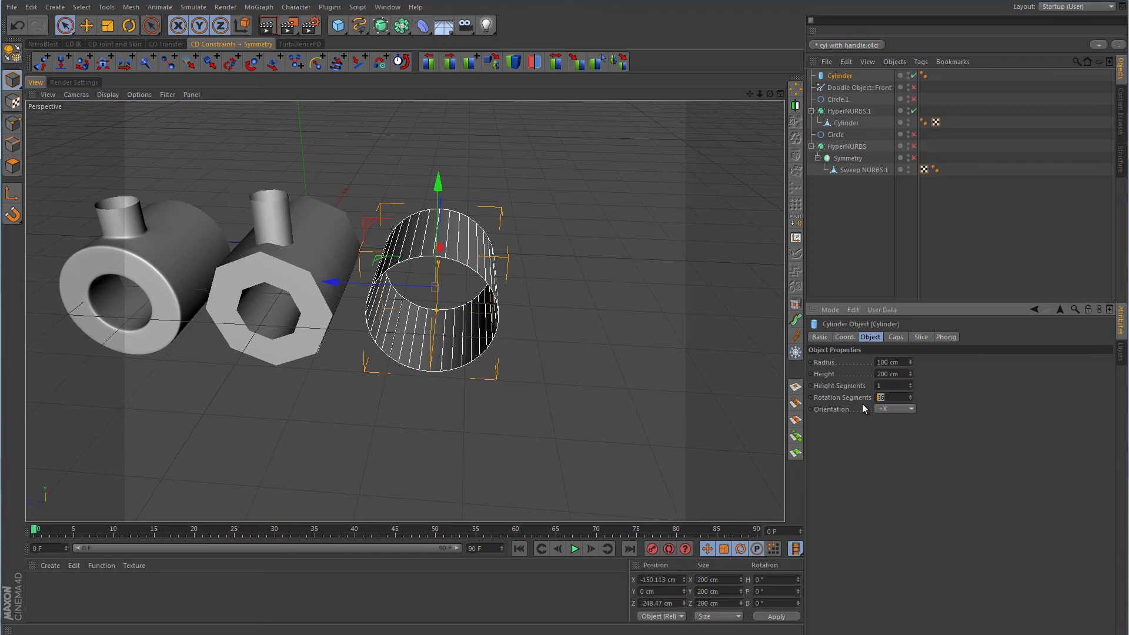
type("8")
key("Return")
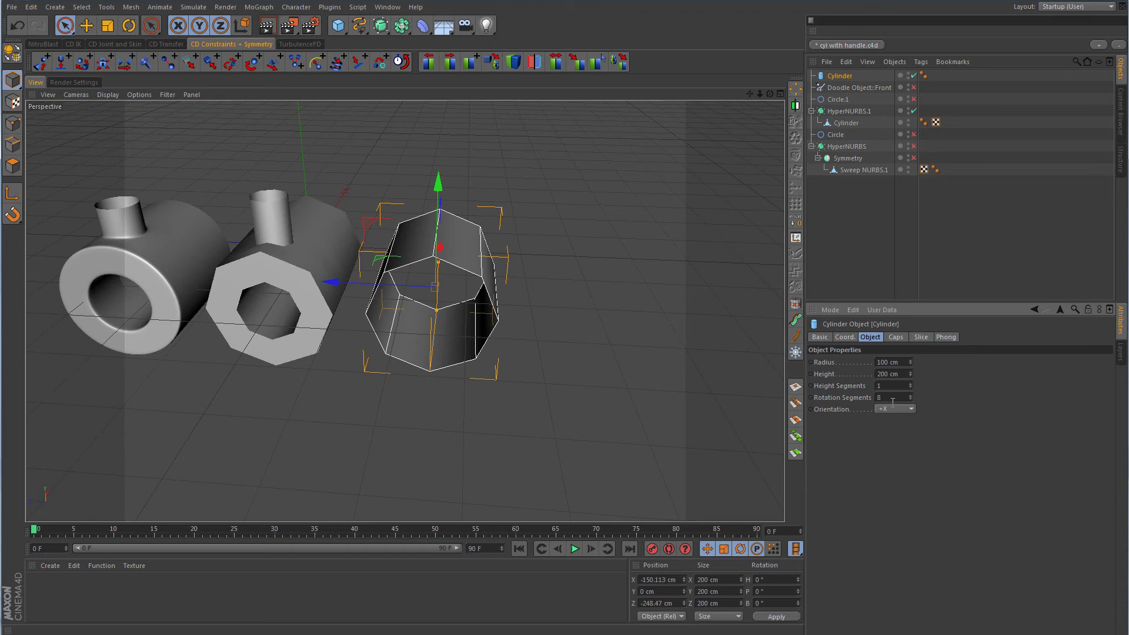
- Place the new cylinder inside a HyperNURBS object, deselect it and compare its smoothed shape with the other models
left_click(380, 25)
left_click(424, 44, "alt")
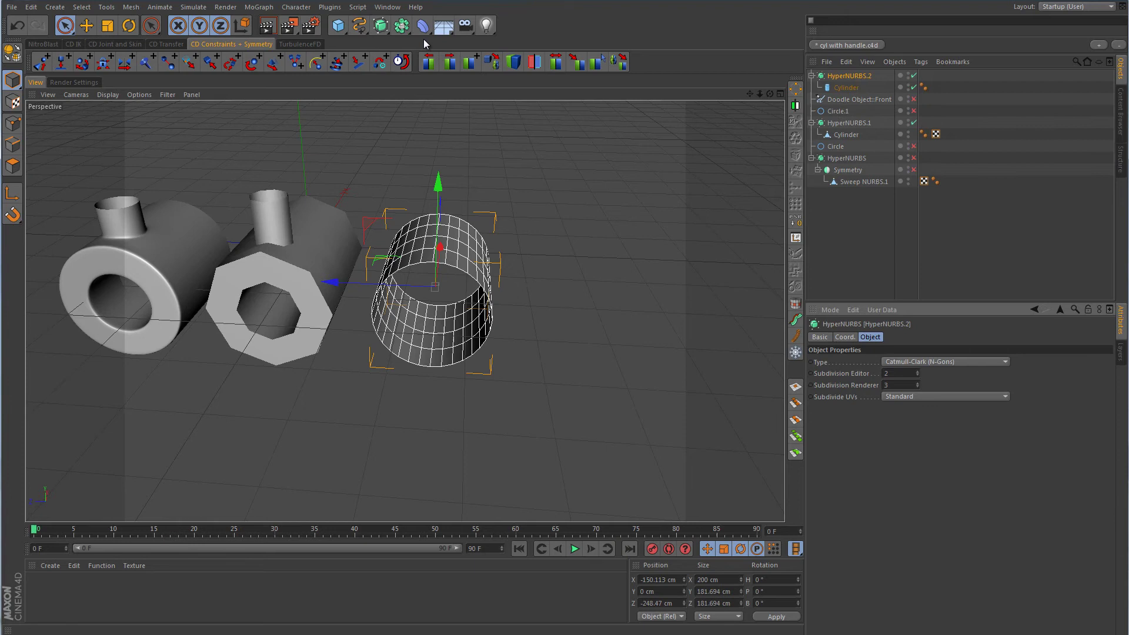
left_click(629, 357)
left_click_drag(629, 357, 445, 177, "alt")
mouse_move(574, 243)
left_mouse_down("alt")
mouse_move(612, 284)
mouse_move(586, 225)
left_mouse_up("alt")
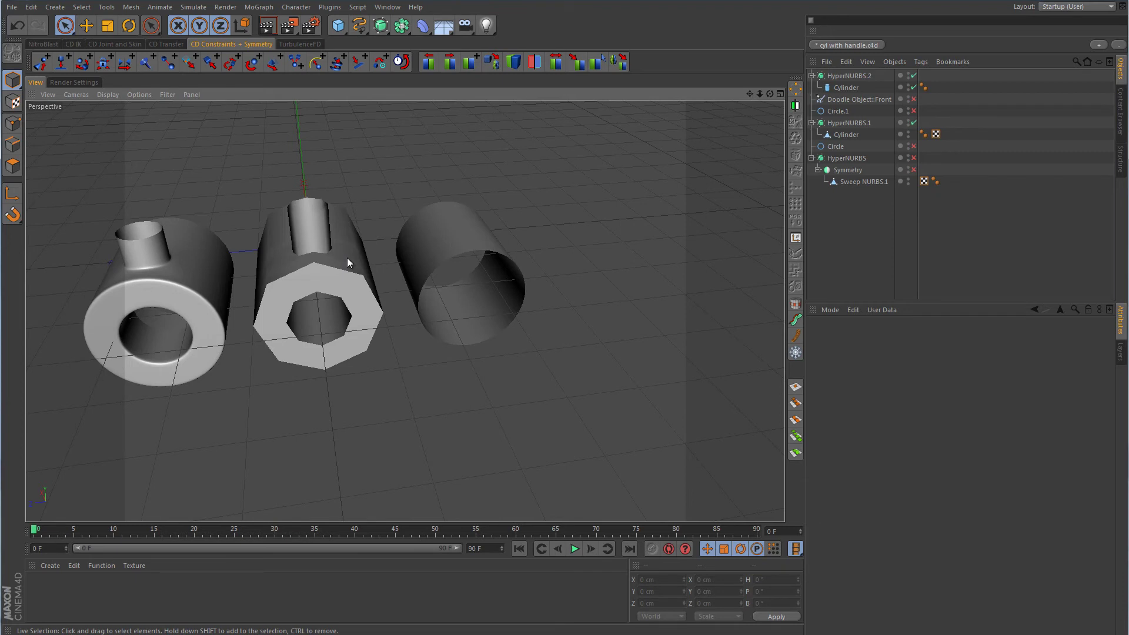
- Turn off HyperNURBS.2 and set its cylinder's rotation segments to 16
left_click(913, 75)
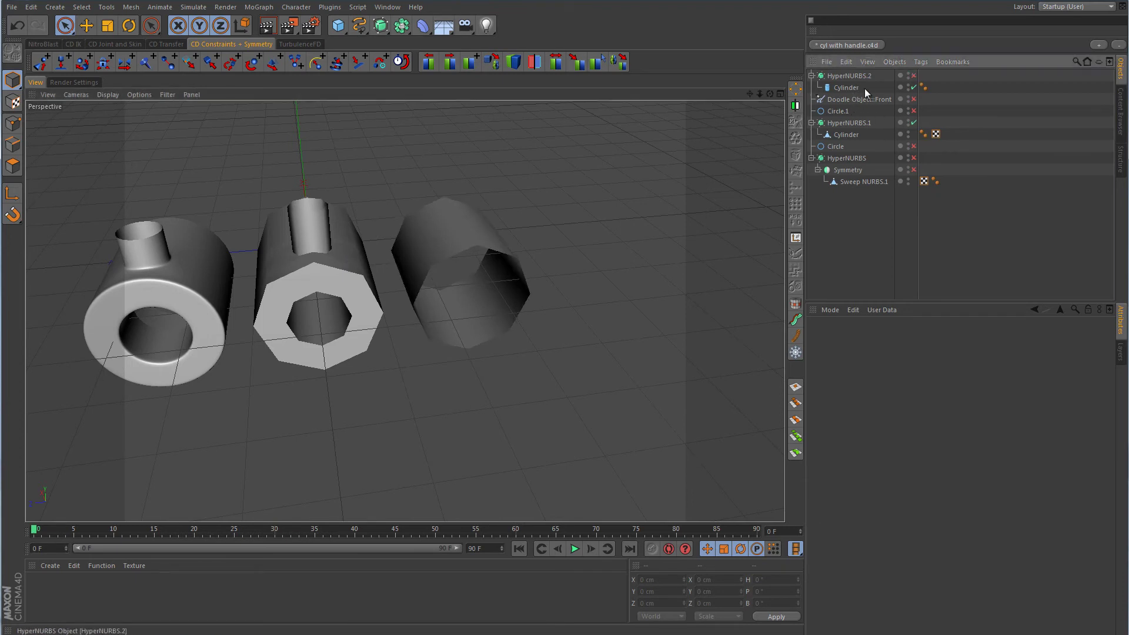
left_click(856, 88)
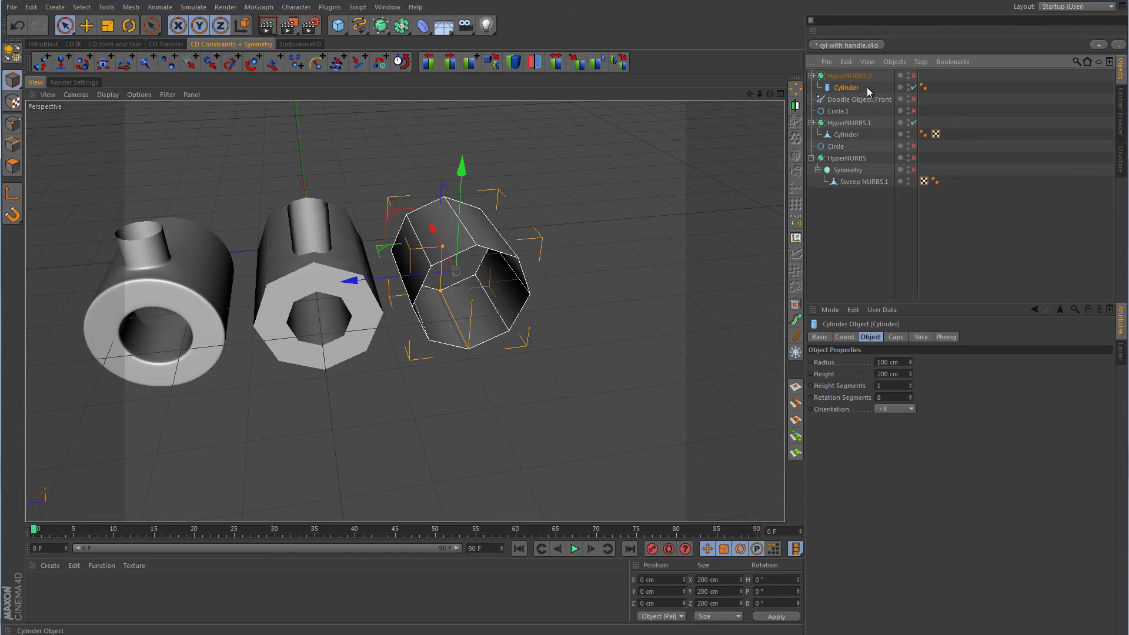
double_click(891, 396)
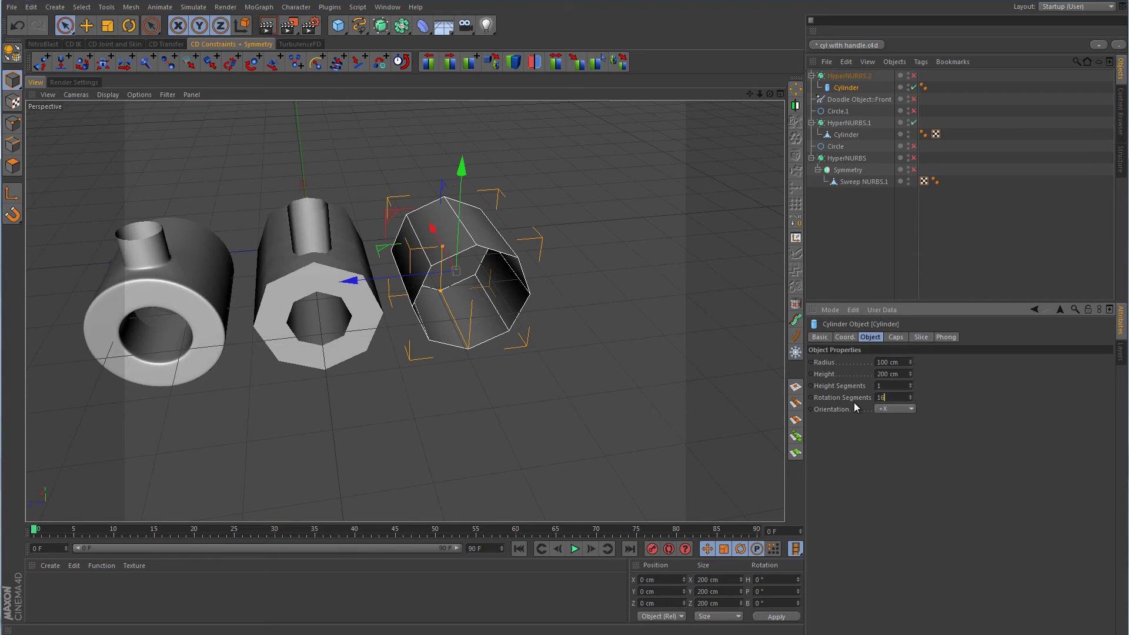
key("Return")
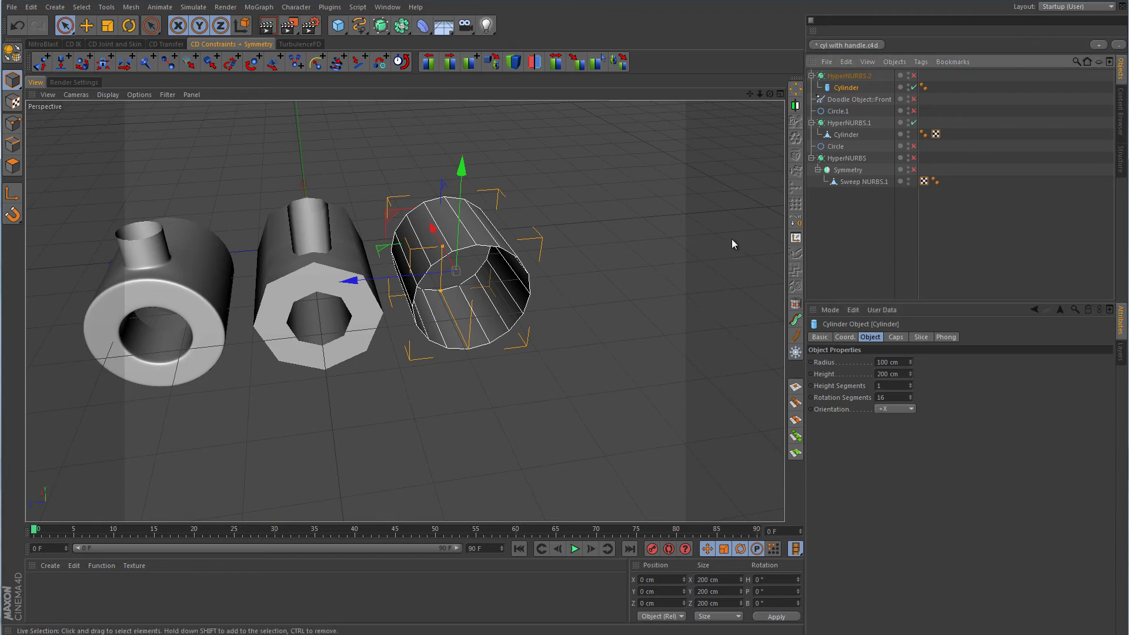
- Unhide the Circle.1 spline and make it a child of the Cylinder under HyperNURBS.2
left_click(913, 110)
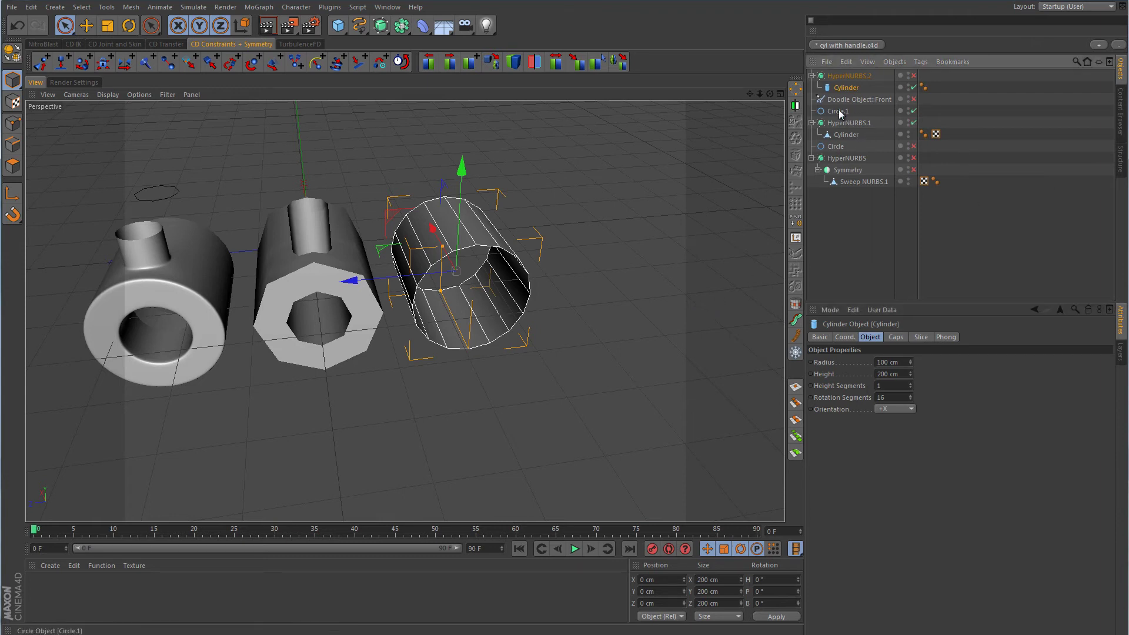
left_click(839, 110)
middle_click(495, 227)
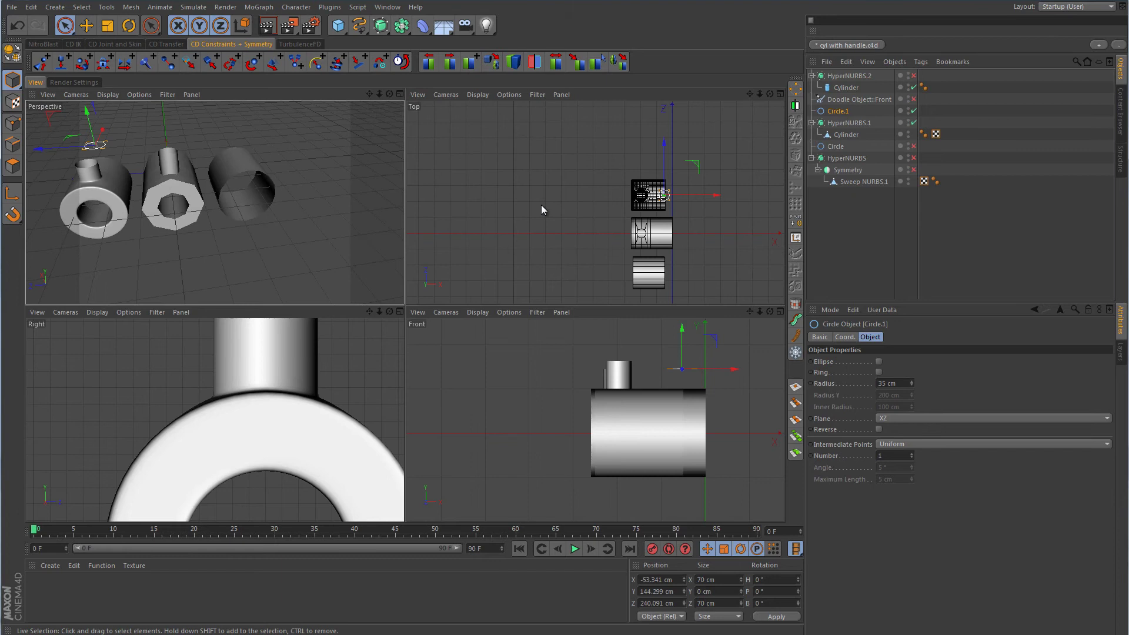
middle_click(541, 209)
scroll(630, 303, "up", 5)
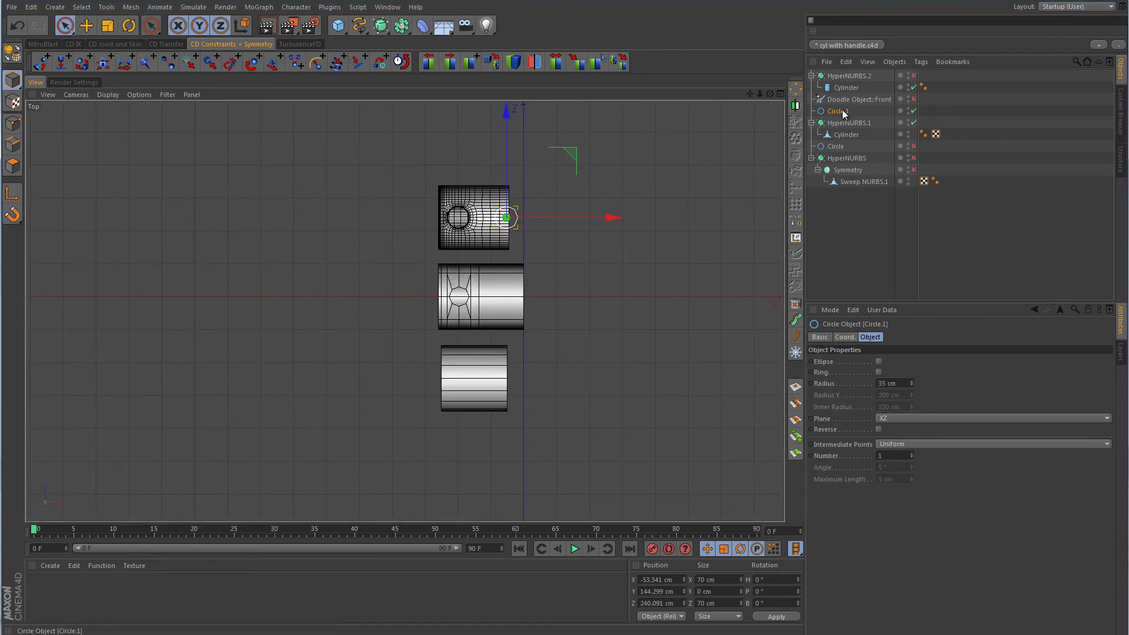
left_click_drag(842, 111, 845, 90)
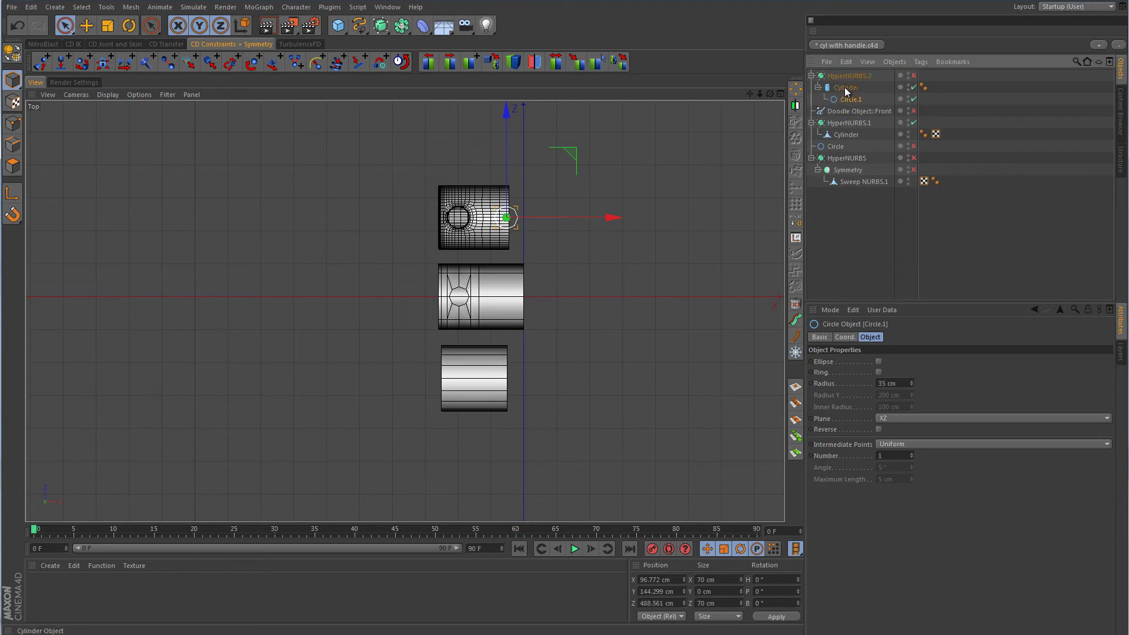
- Apply Reset PSR to Circle.1 to centre it on its parent cylinder
left_click(795, 224)
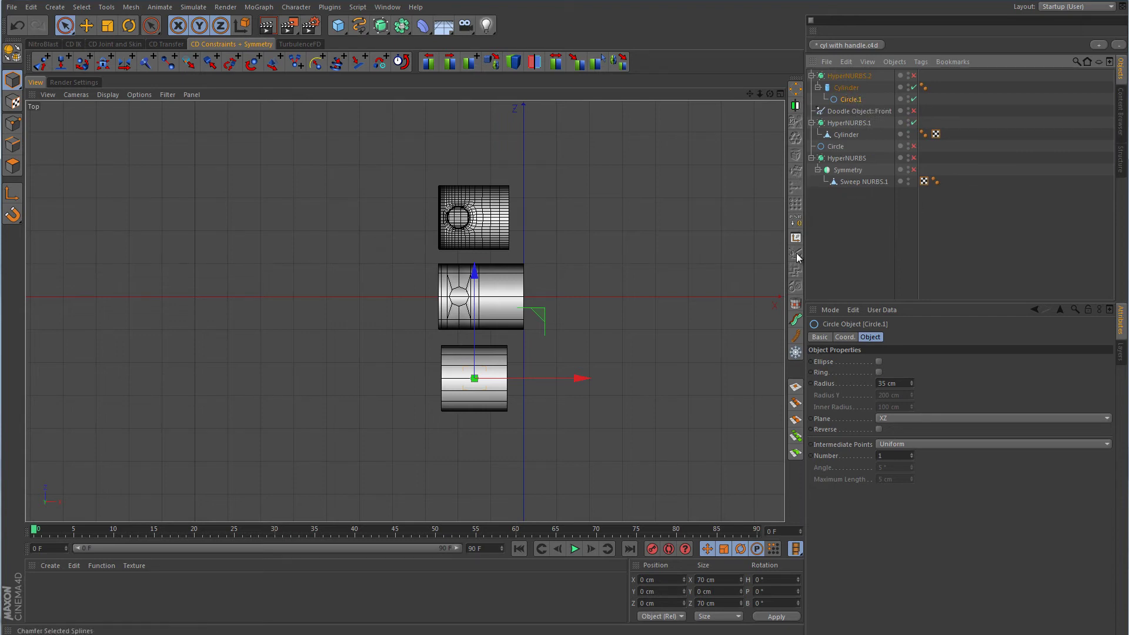
left_click(297, 7)
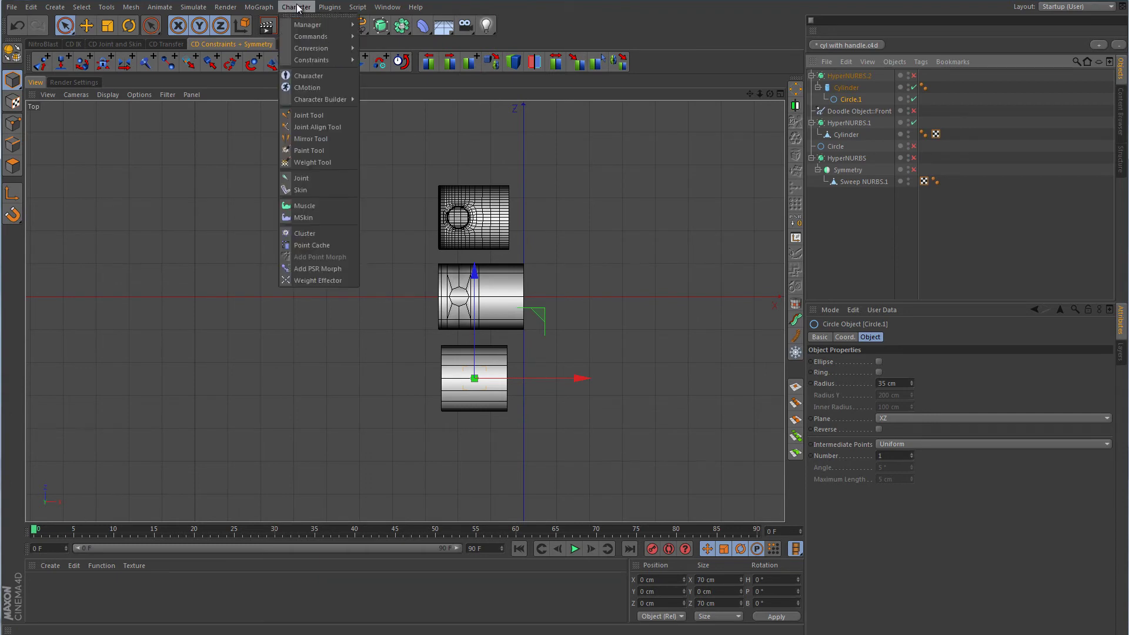
mouse_move(316, 37)
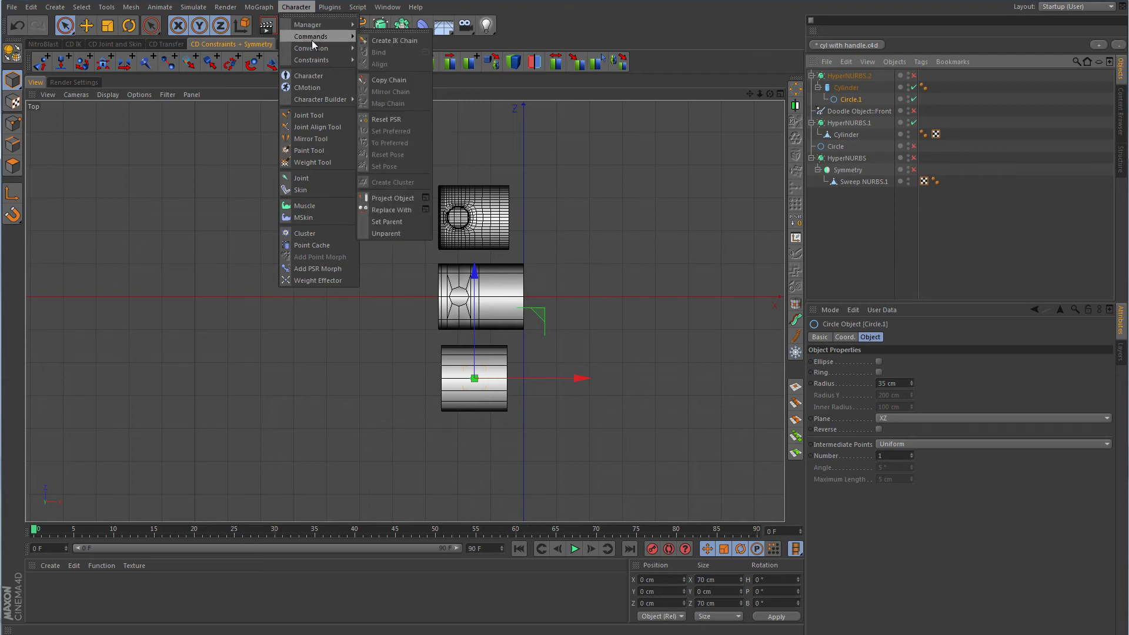
left_click(383, 122)
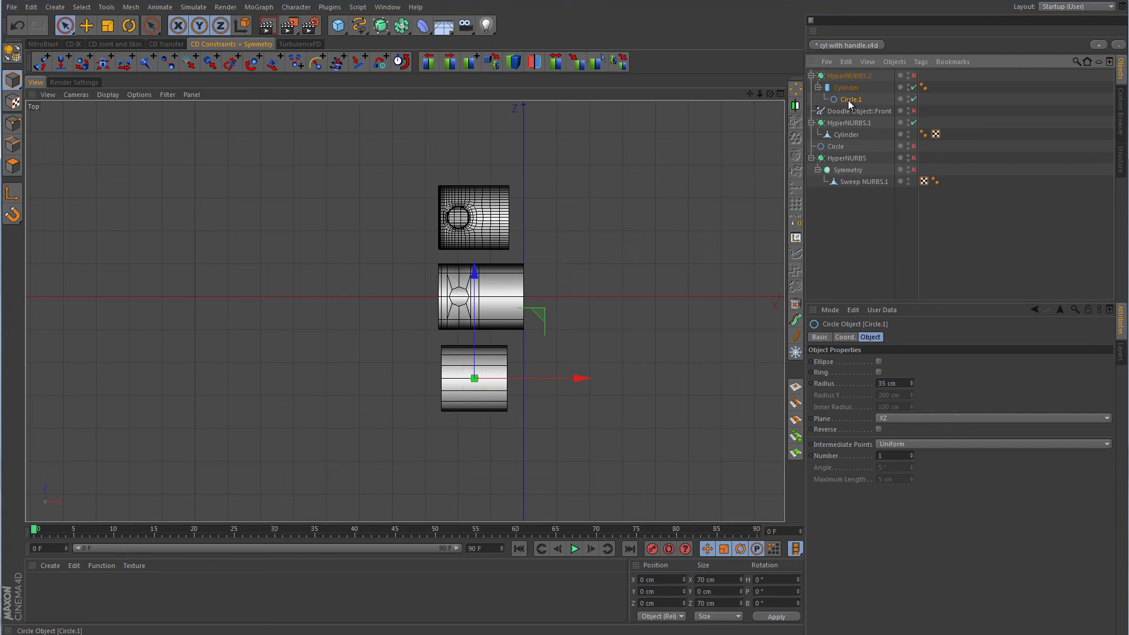
- Take Circle.1 out of the cylinder's hierarchy and raise it above the cylinder to about 169 cm in Y
left_click_drag(848, 100, 846, 71)
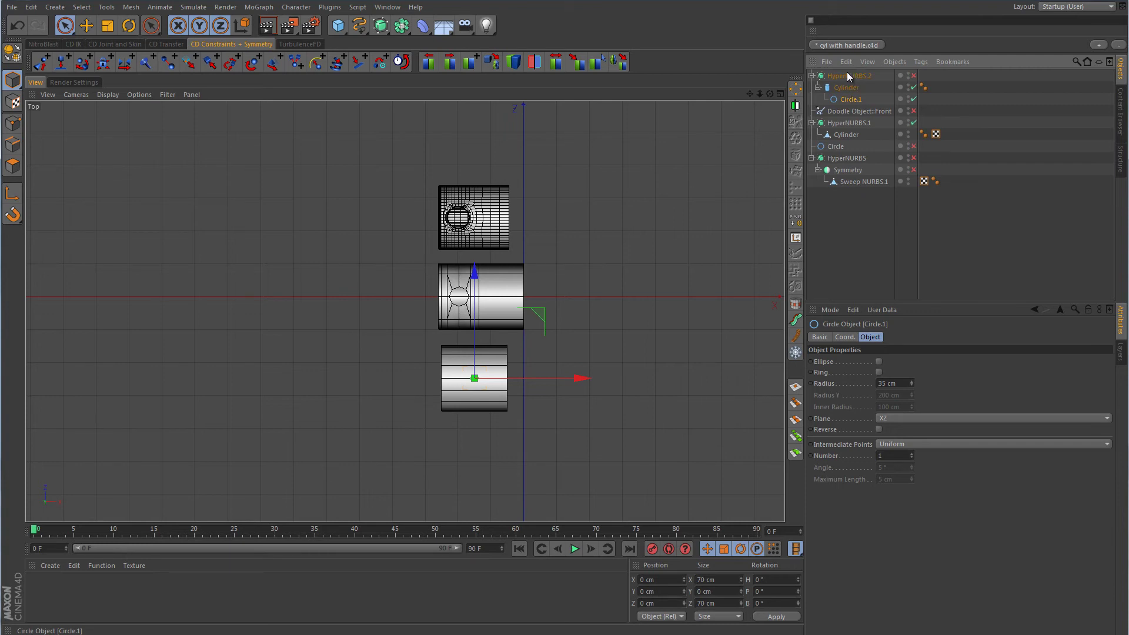
middle_click(650, 260)
middle_click(623, 337)
left_click_drag(495, 240, 497, 97)
middle_click(594, 252)
middle_click(594, 251)
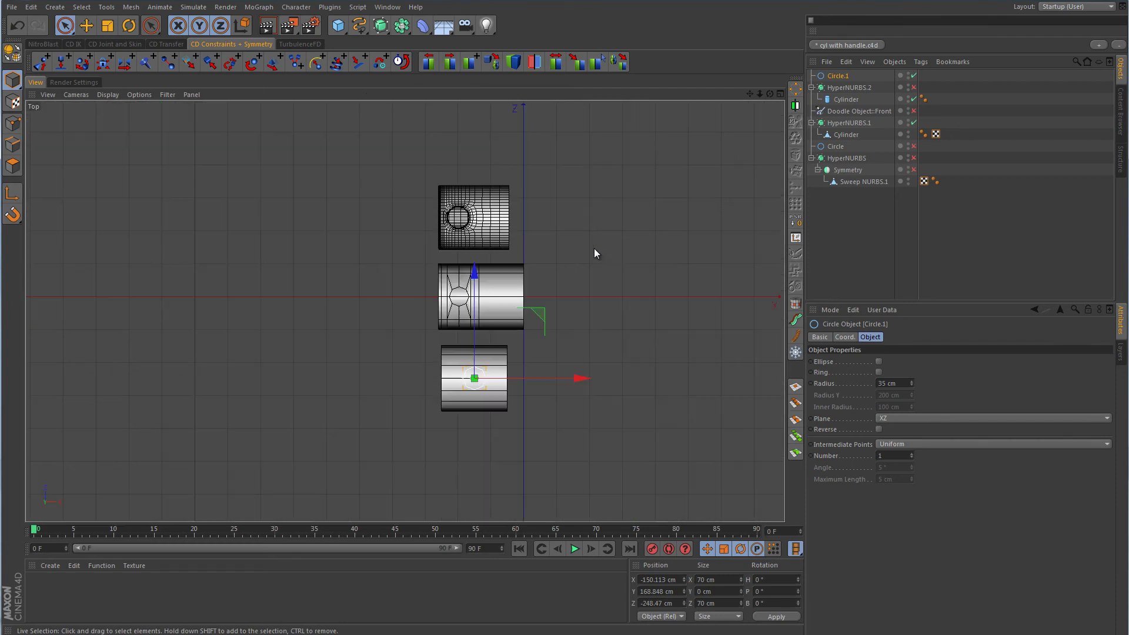
- In the Top view, move Circle.1 along X to about -197 cm, toward one end of the cylinder
scroll(512, 369, "up", 5)
scroll(642, 381, "up", 1)
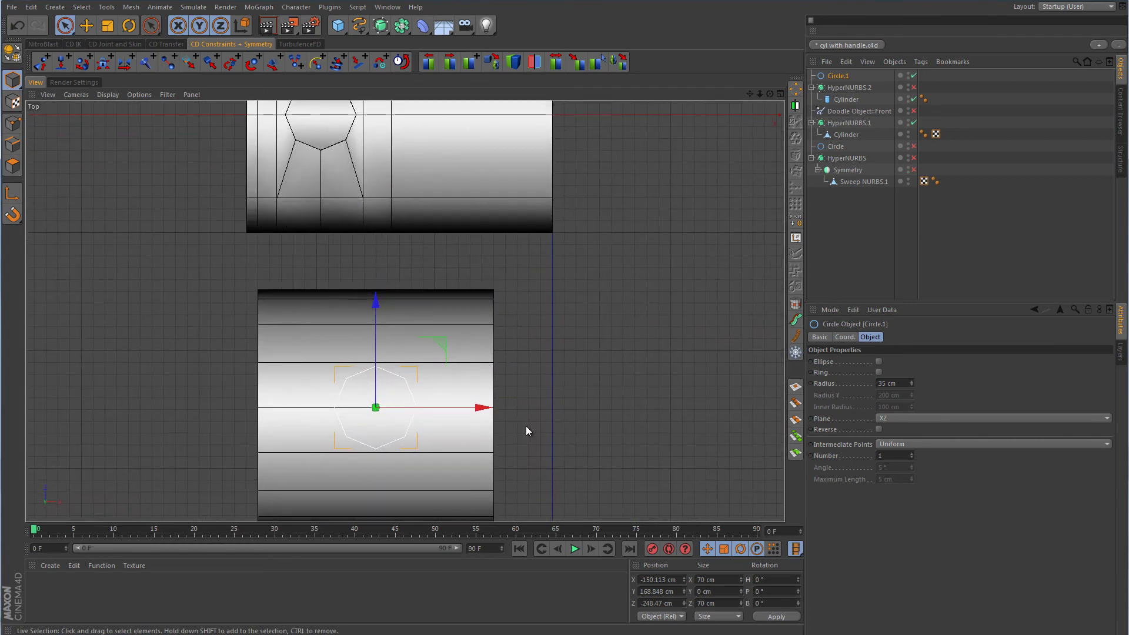
middle_click_drag(526, 426, 602, 358, "alt")
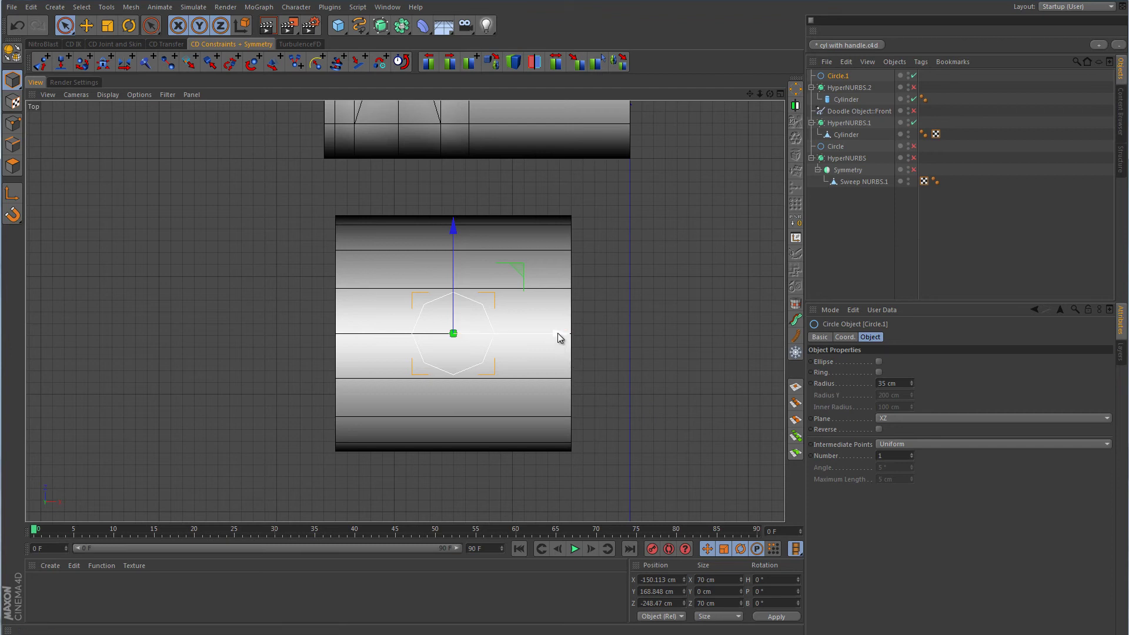
left_click_drag(558, 332, 503, 334)
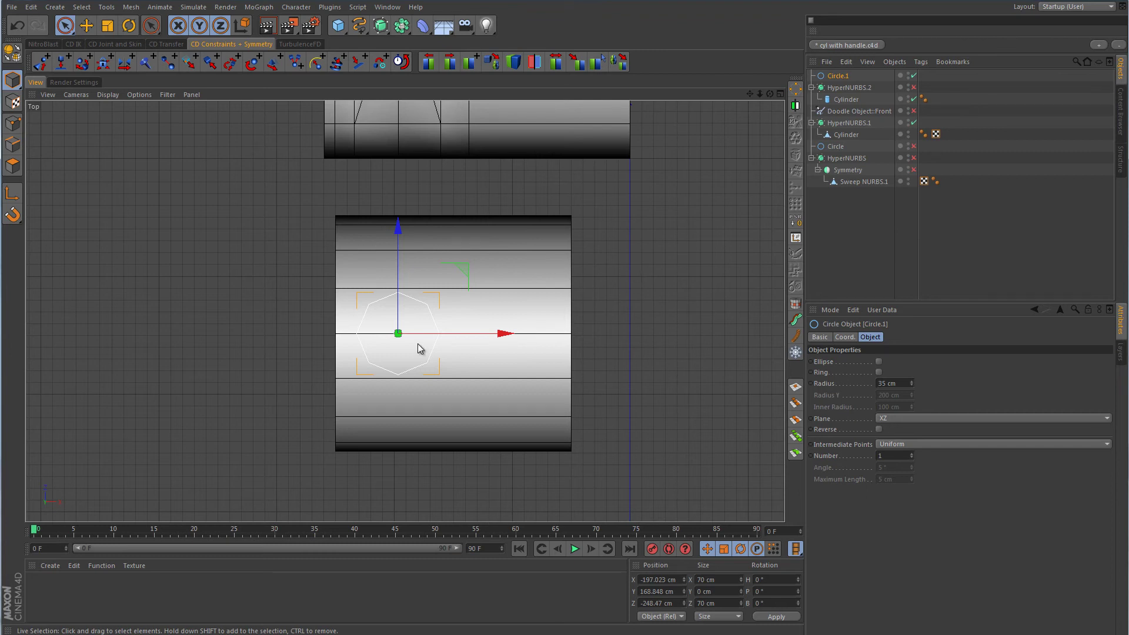
scroll(418, 348, "up", 4)
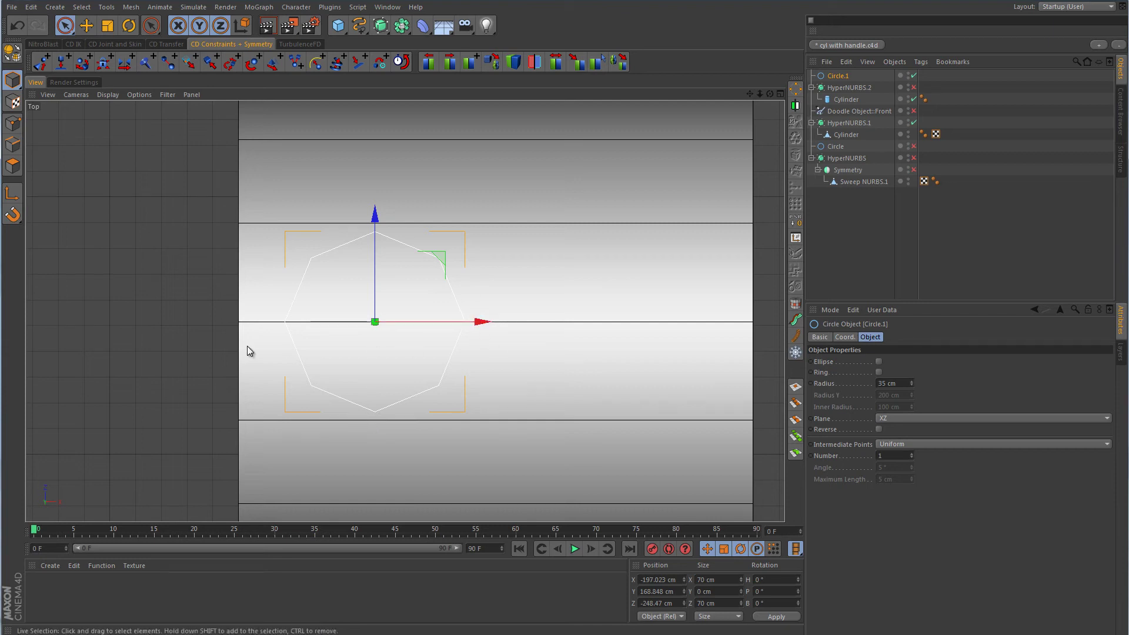
- Convert the Cylinder under HyperNURBS.2 into an editable polygon object and work on its points
left_click(847, 99)
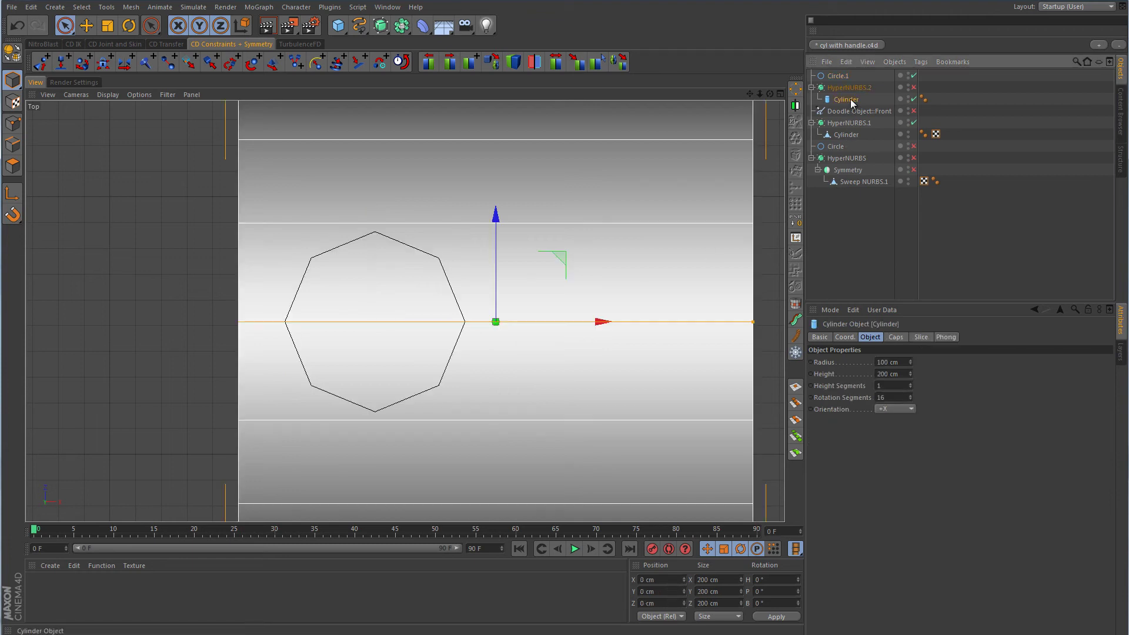
left_click(16, 125)
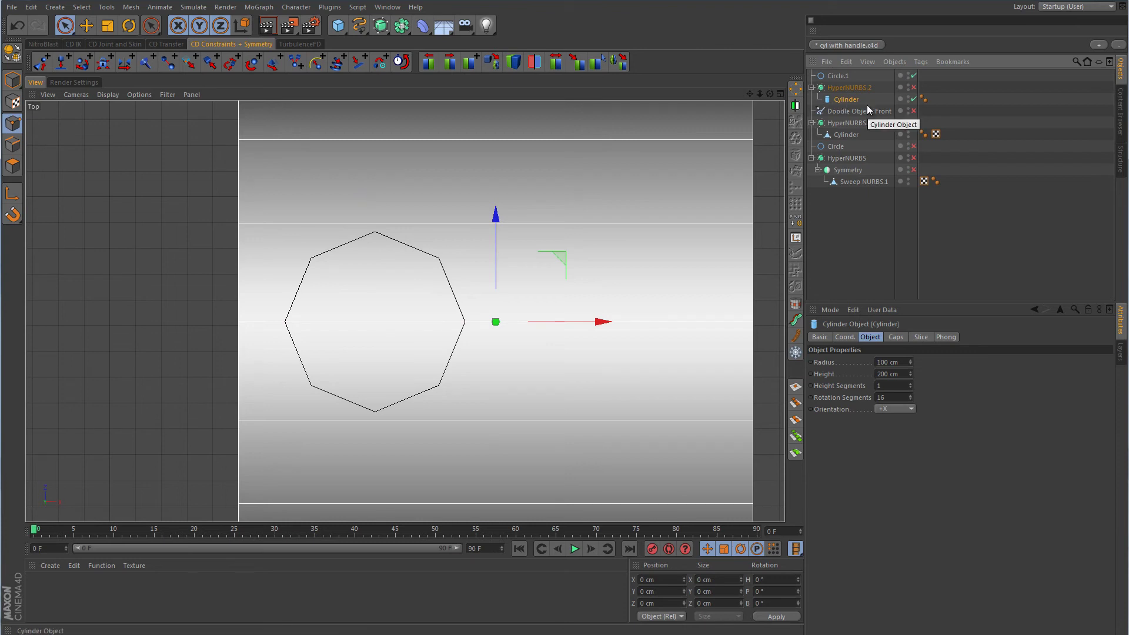
left_click(11, 53)
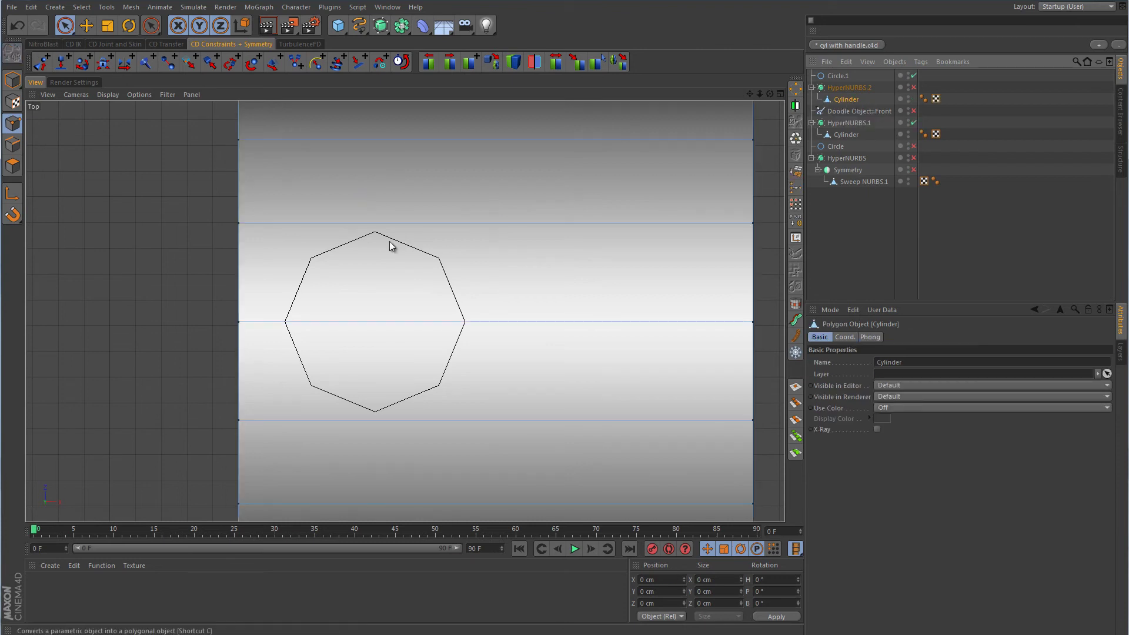
- Knife three edge loops around the cylinder, one just outside each side of the circle guide and one through its centre, and select the centre point
right_click(445, 251)
left_click(477, 385)
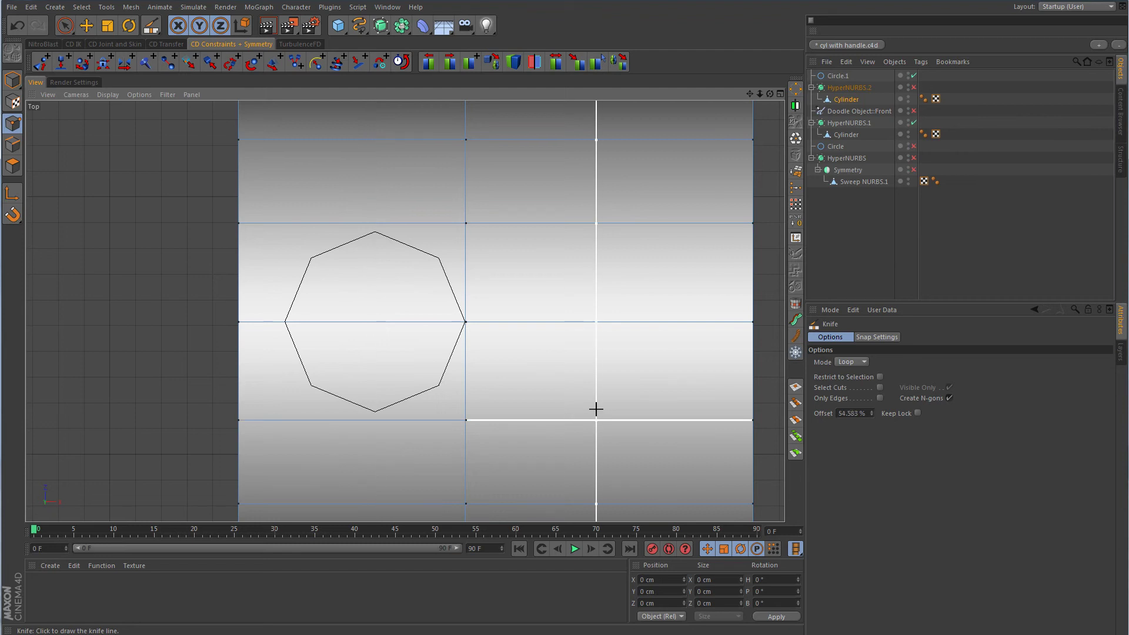
key("ctrl+z")
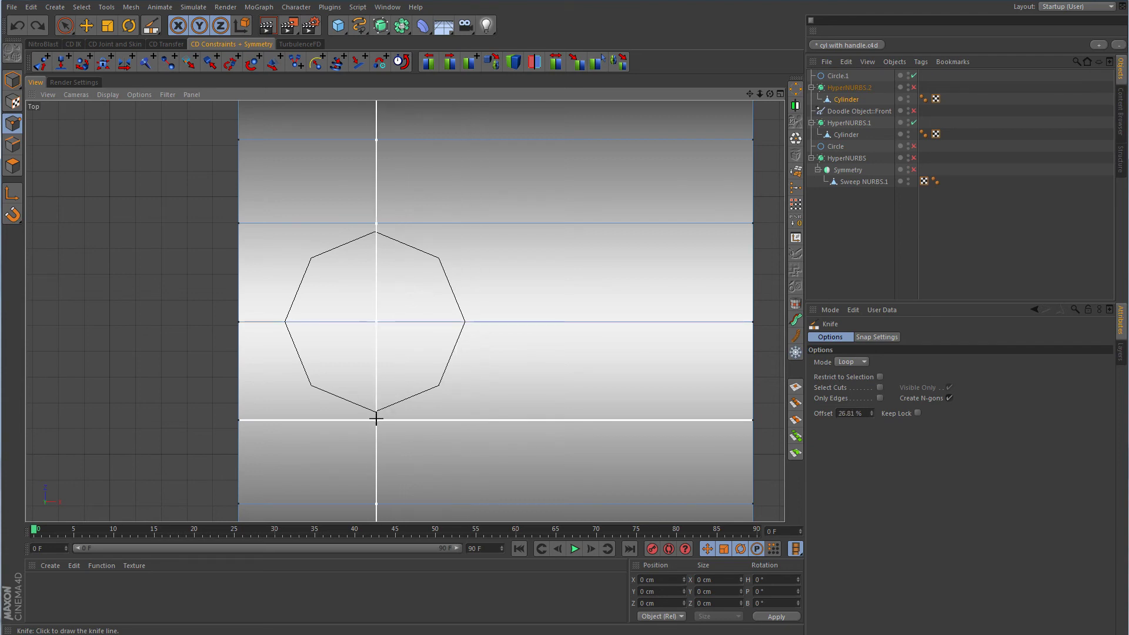
left_click(472, 322)
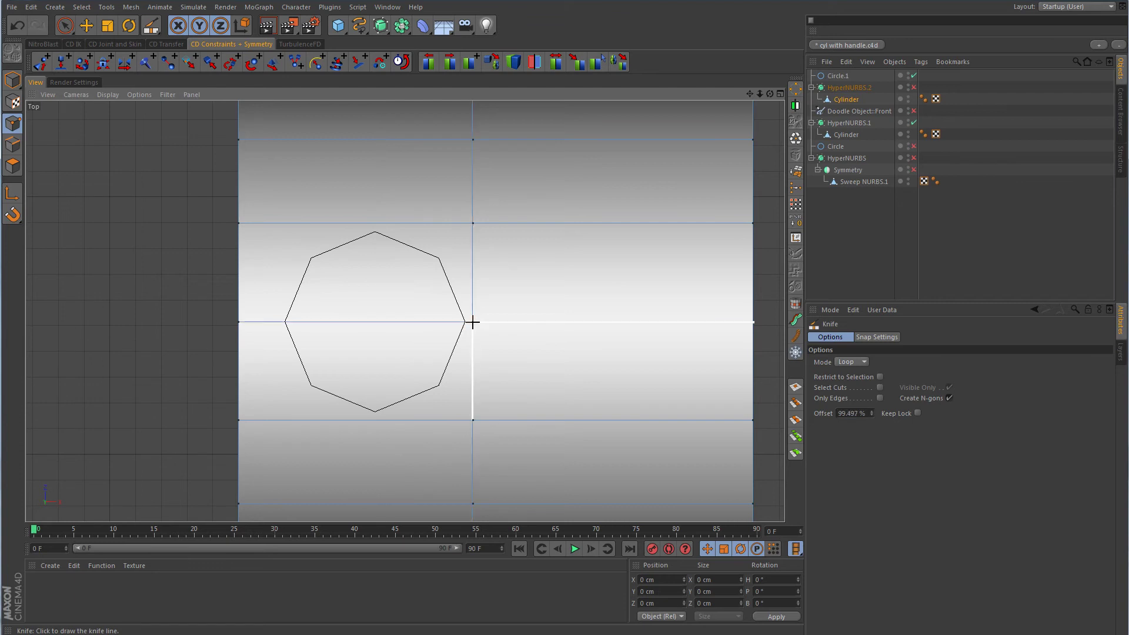
left_click(278, 323)
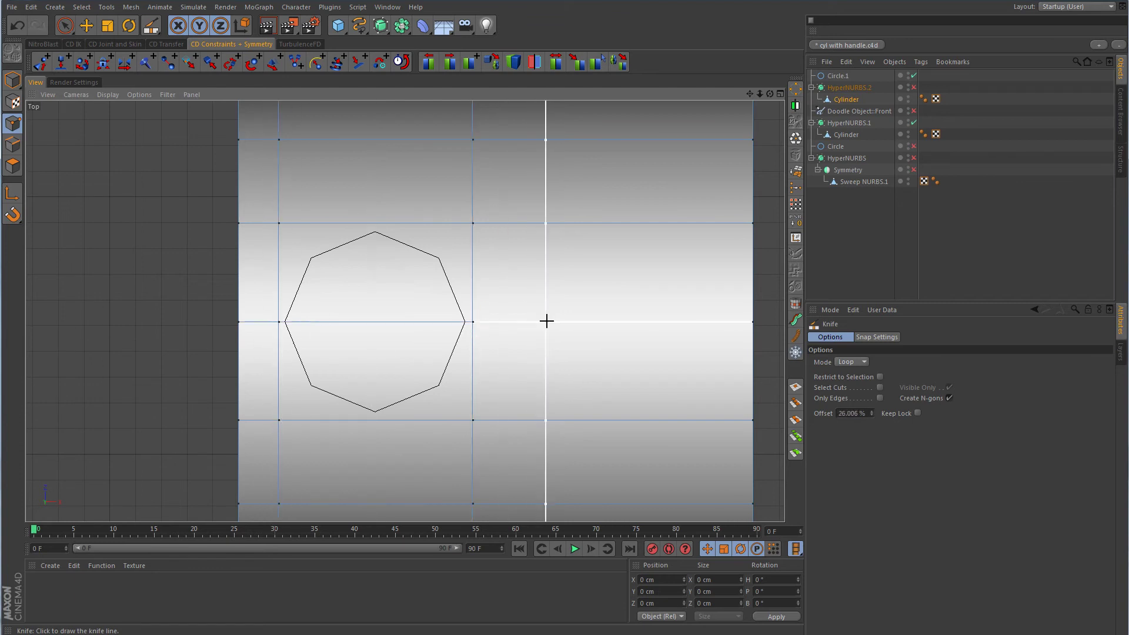
left_click(375, 418)
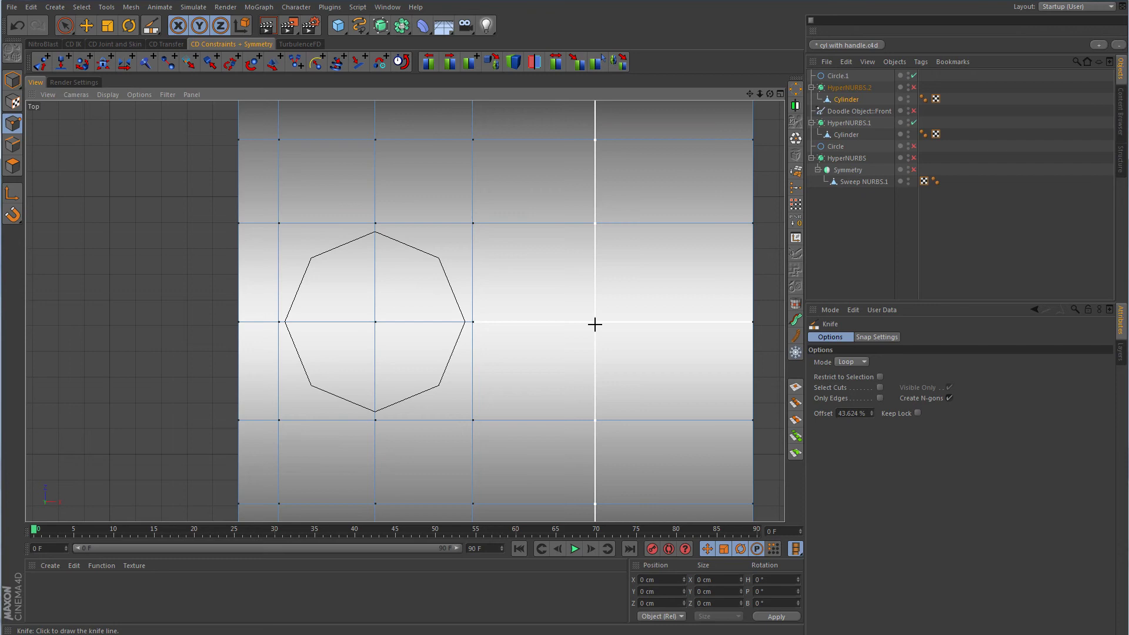
key("ctrl+z")
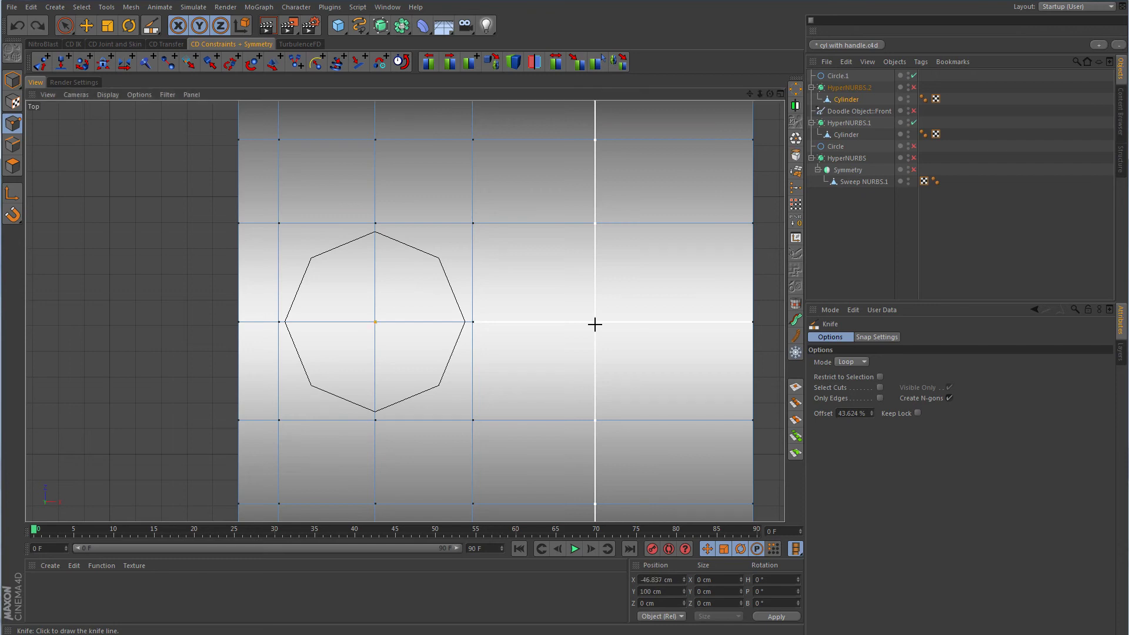
- Set the Knife to Line mode and cut both diagonals through the centre point between the corners of the square around the circle guide
left_click(857, 360)
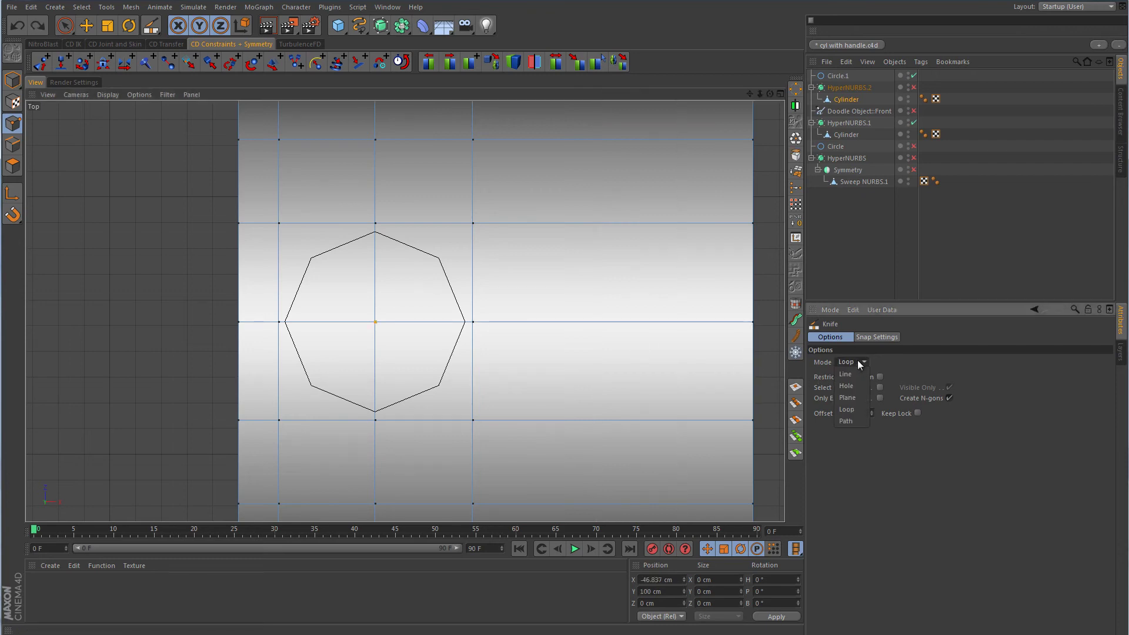
left_click(855, 375)
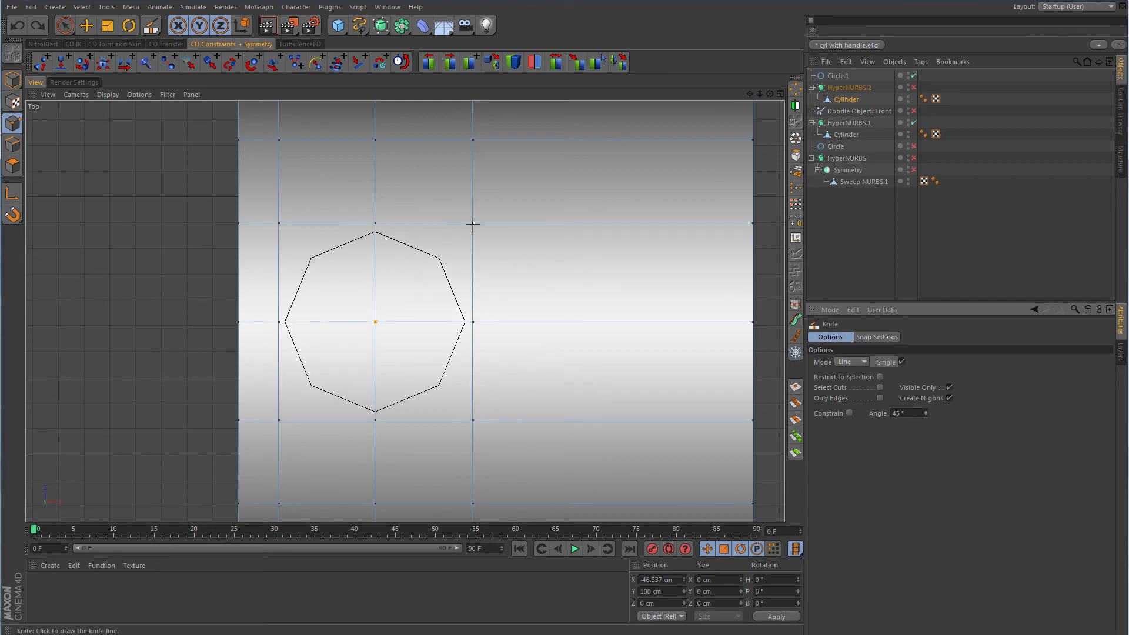
left_click_drag(472, 224, 279, 419)
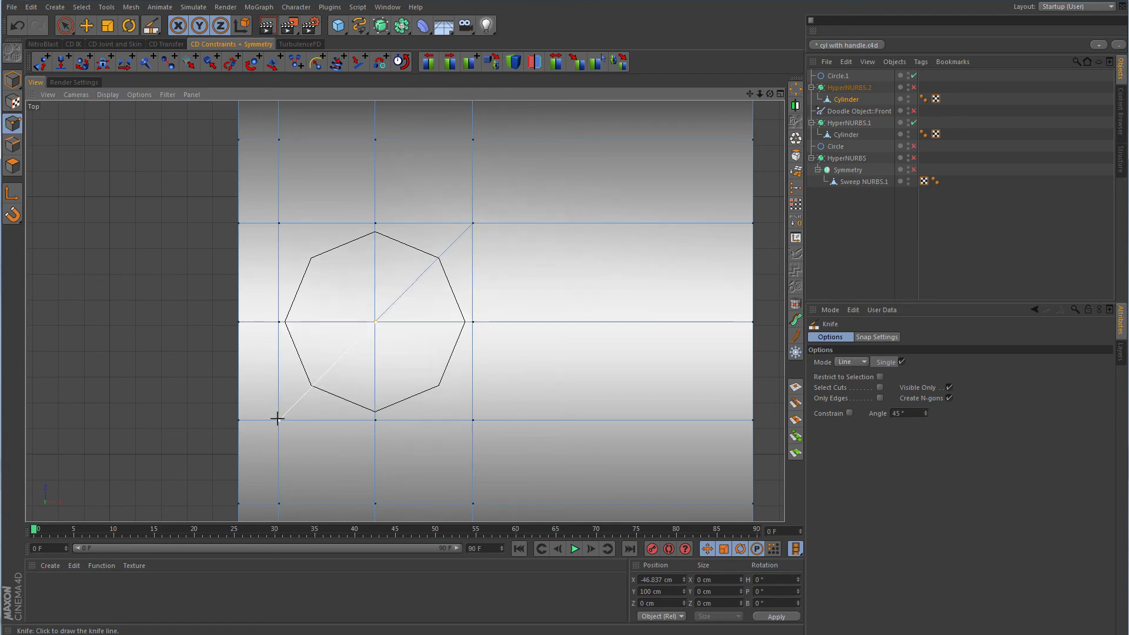
left_click_drag(277, 224, 374, 323)
left_click_drag(472, 419, 371, 324)
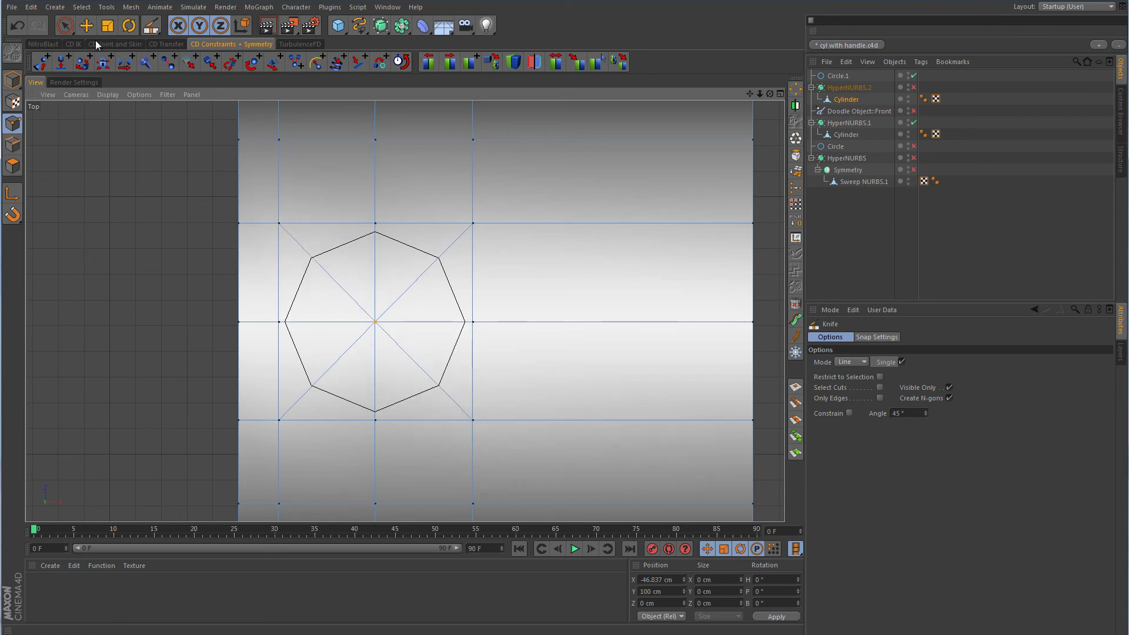
- Bevel the selected centre point with an inner offset of 34 cm to form an octagon matching the circle guide
left_click(65, 26)
right_click(535, 257)
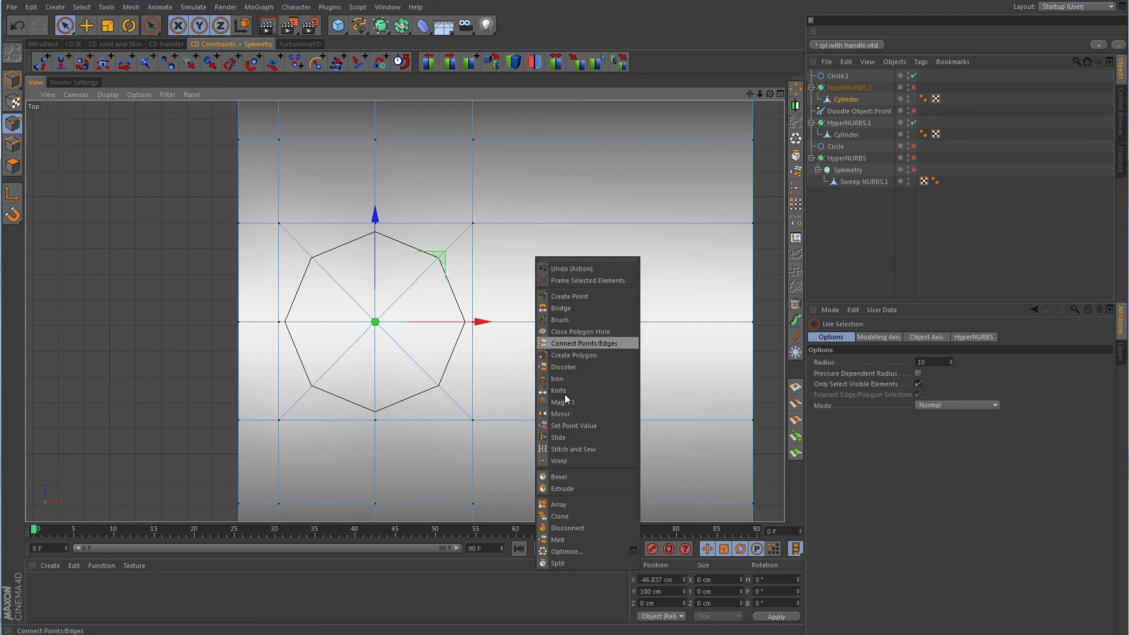
left_click(572, 477)
left_click_drag(573, 327, 565, 322)
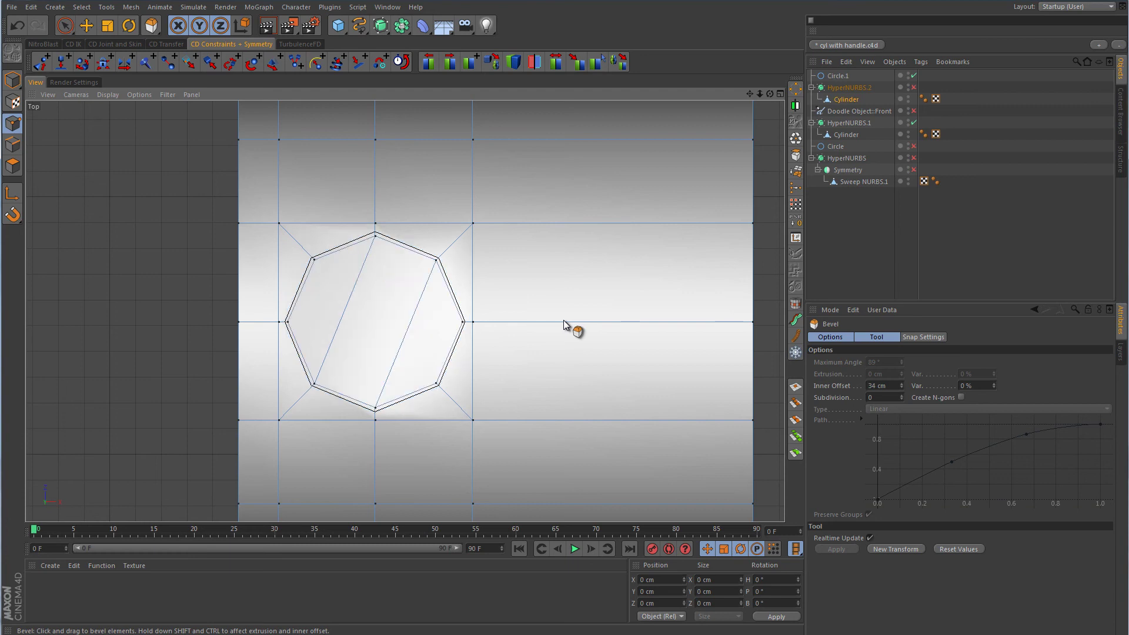
left_click_drag(564, 322, 563, 323)
- Examine the bevelled octagon's profile against the cylinder's curvature in the Perspective and Right views
middle_click(552, 268)
middle_click(316, 251)
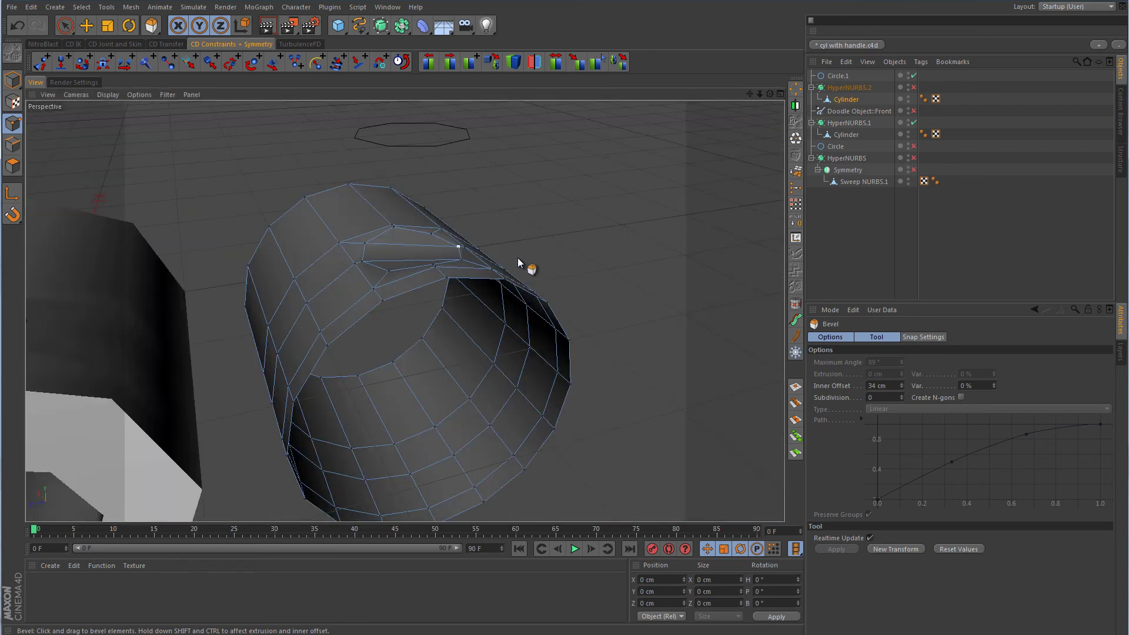
left_click_drag(517, 257, 566, 258, "alt")
middle_click(568, 257)
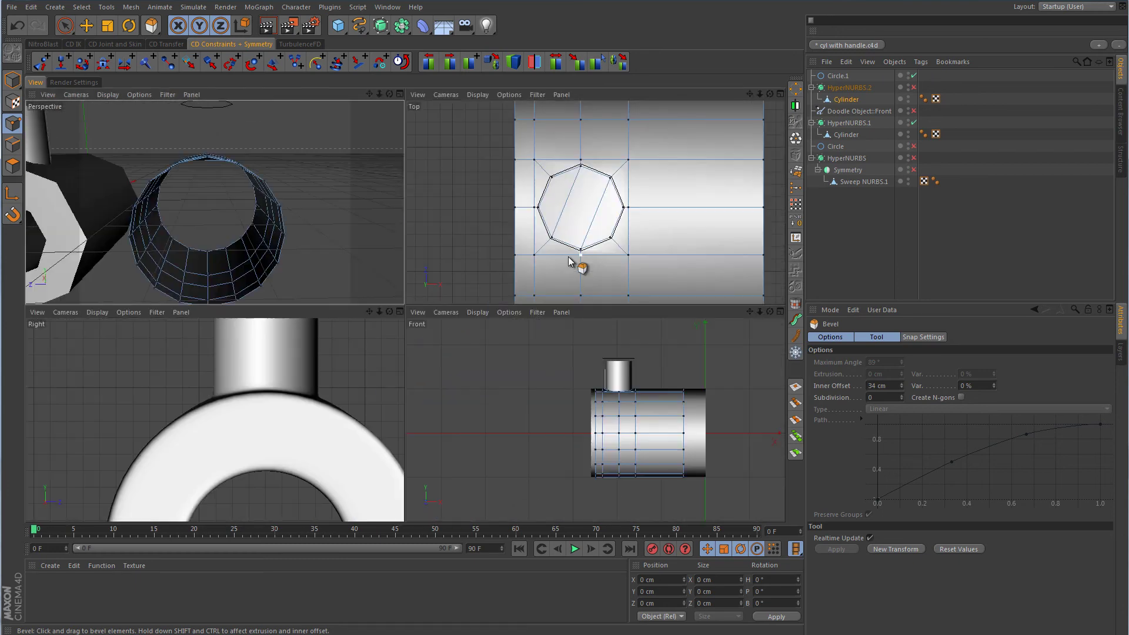
key("F3")
scroll(538, 360, "down", 3)
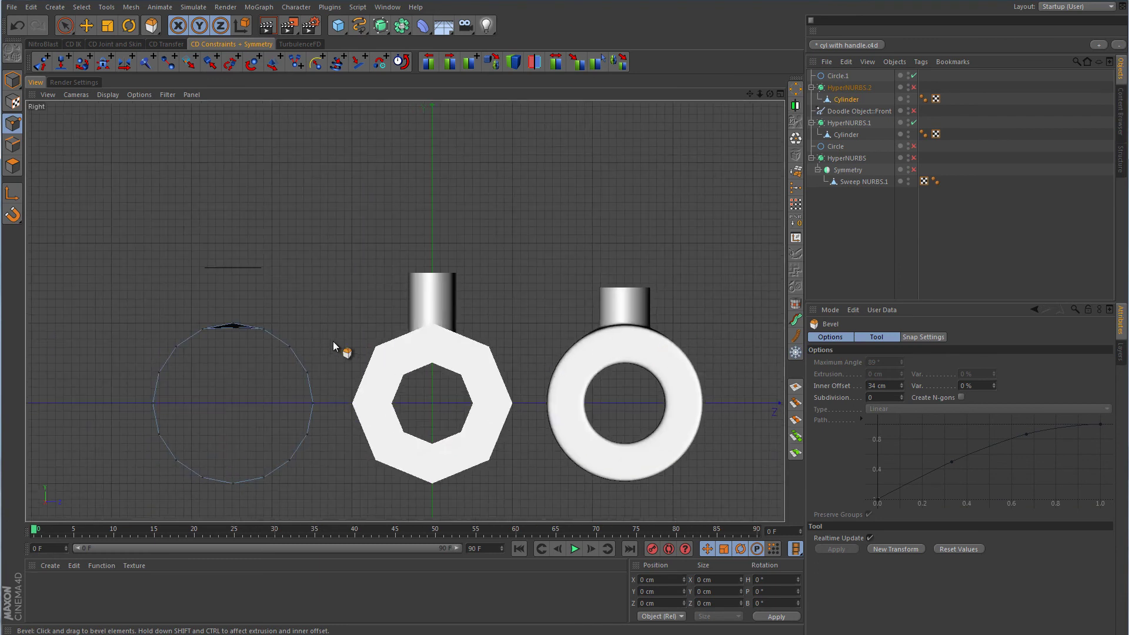
scroll(333, 345, "up", 8)
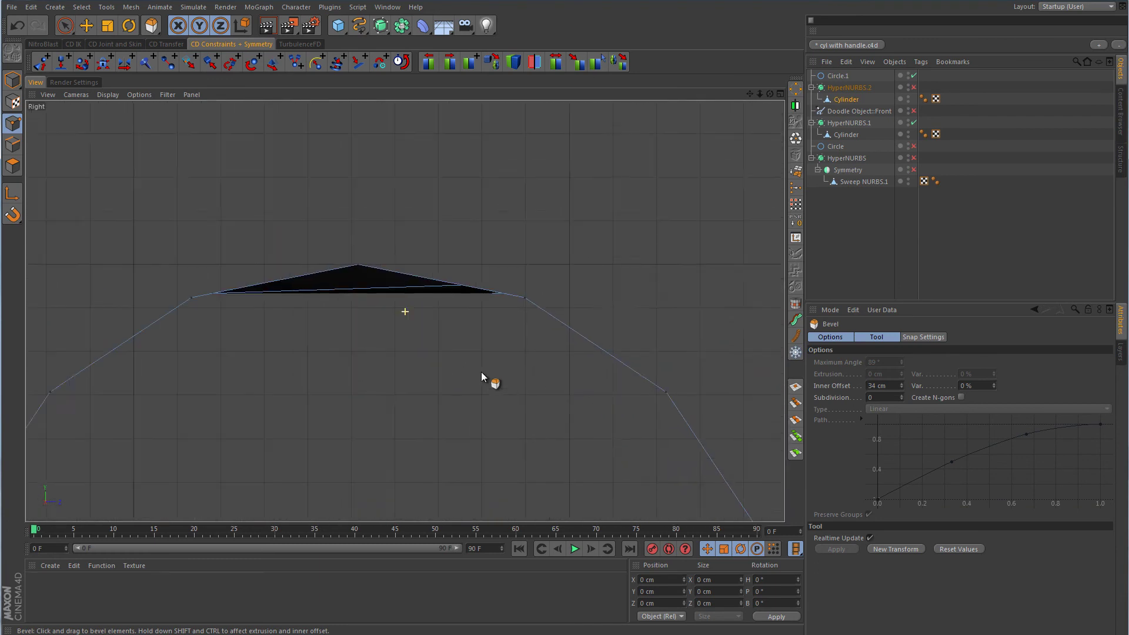
middle_click_drag(481, 373, 500, 381, "alt")
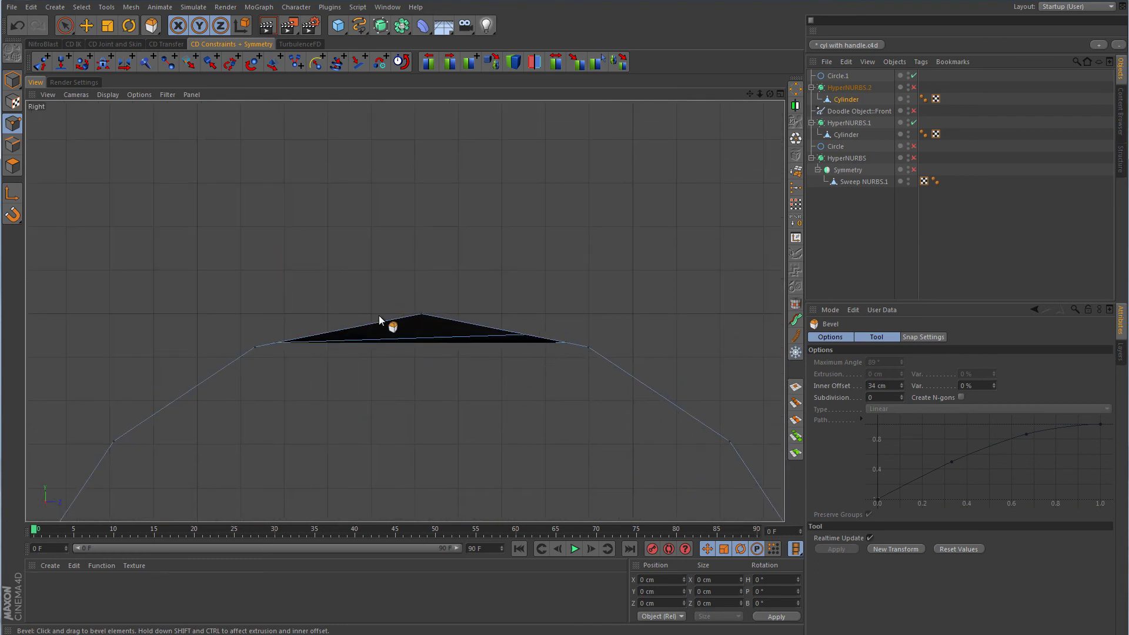
middle_click(519, 280)
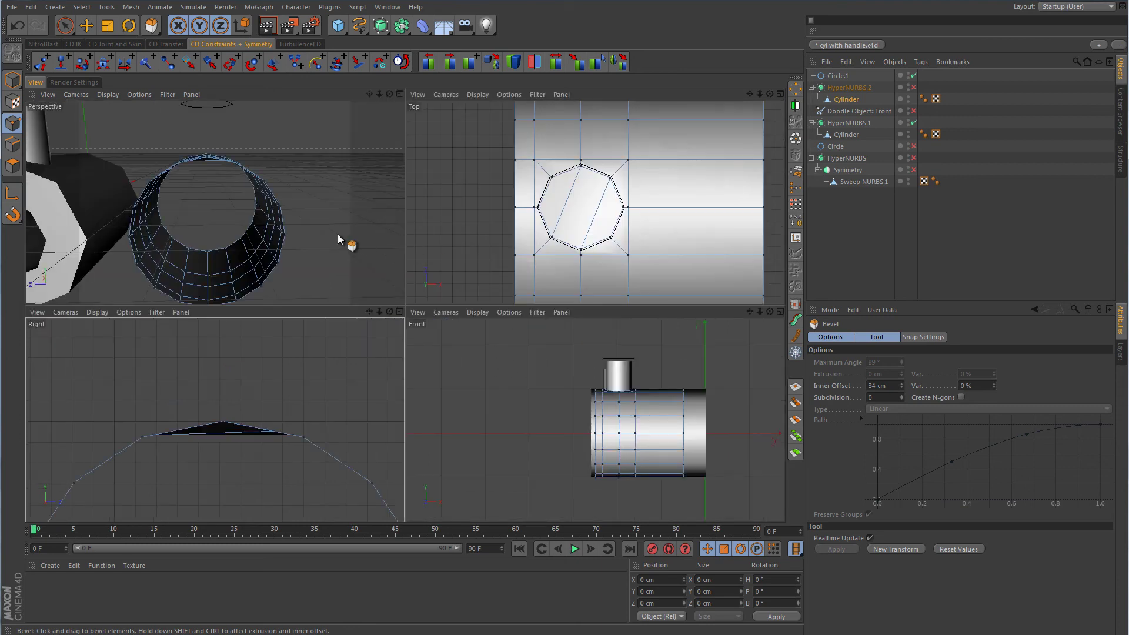
middle_click(347, 245)
left_click_drag(524, 217, 365, 313, "alt")
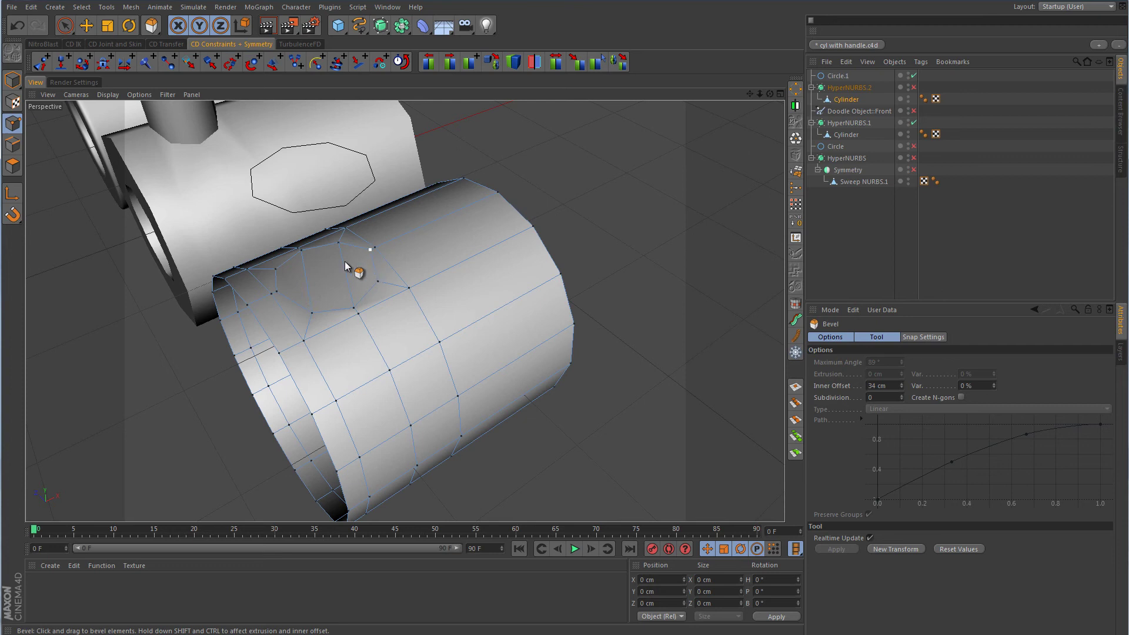
- Extrude the octagon's inner polygons upward about 52 cm to form the spout and delete its cap
left_click(12, 165)
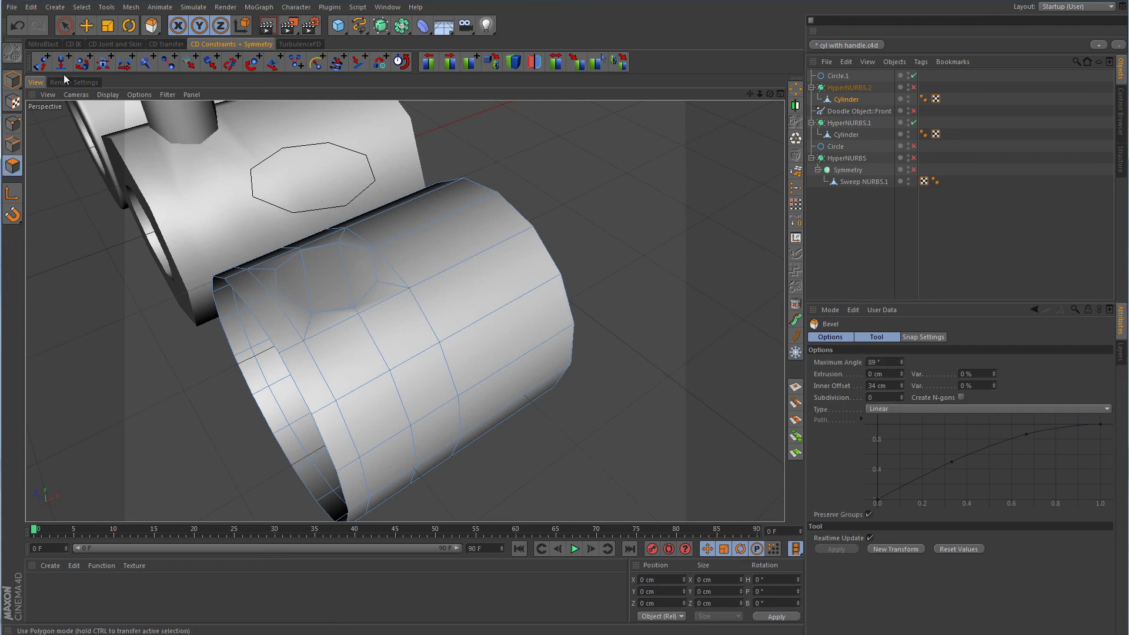
left_click(65, 25)
left_click(325, 278)
left_click_drag(325, 278, 319, 102, "alt")
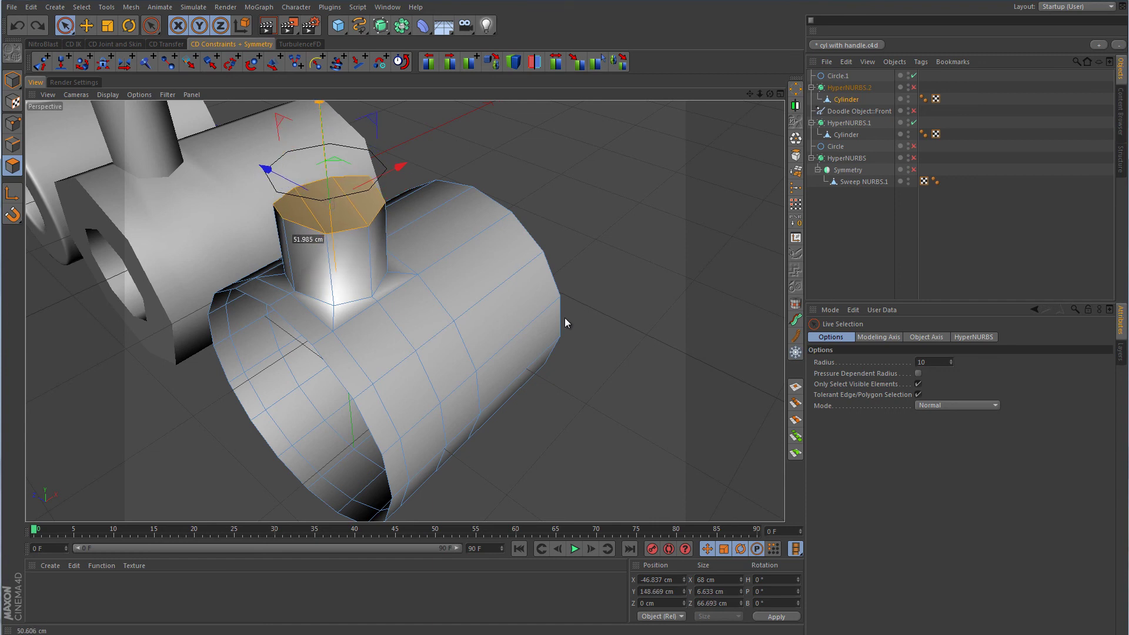
left_click_drag(564, 322, 565, 322, "ctrl")
key("Delete")
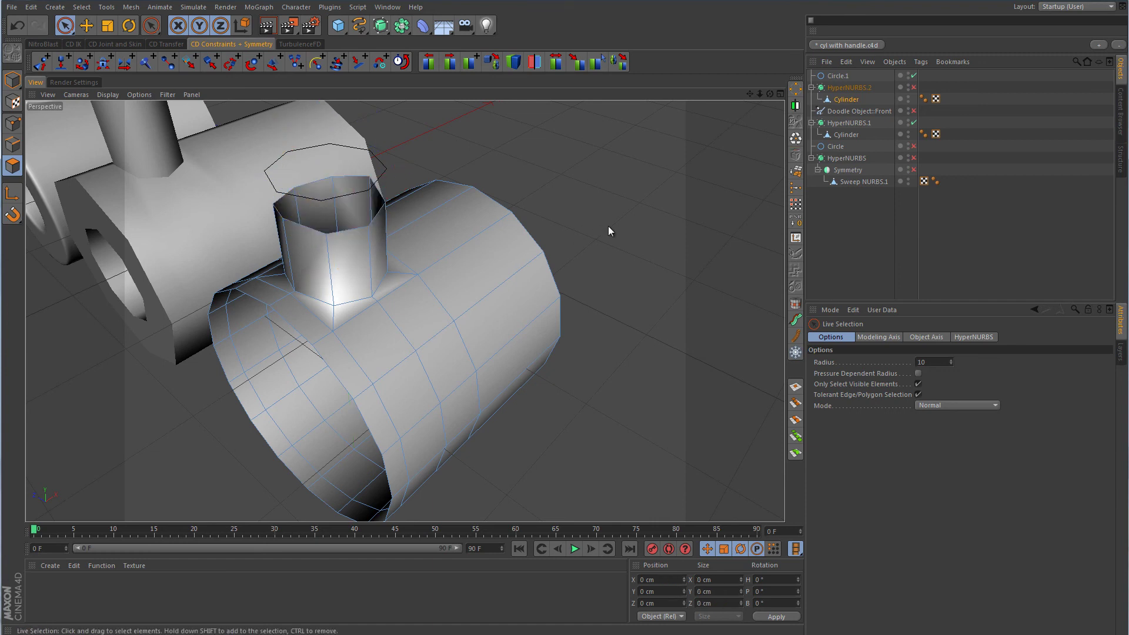
- Enable HyperNURBS.2 to smooth the spouted cylinder and hide the Circle.1 guide
left_click_drag(605, 245, 662, 273, "alt")
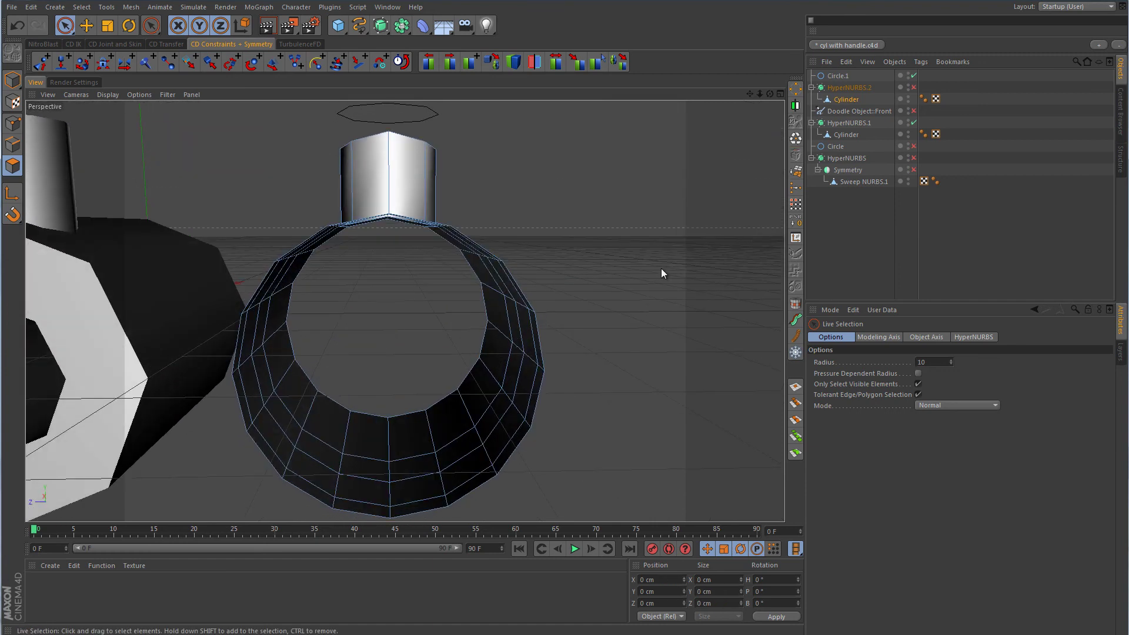
middle_click(661, 268)
middle_click(323, 448)
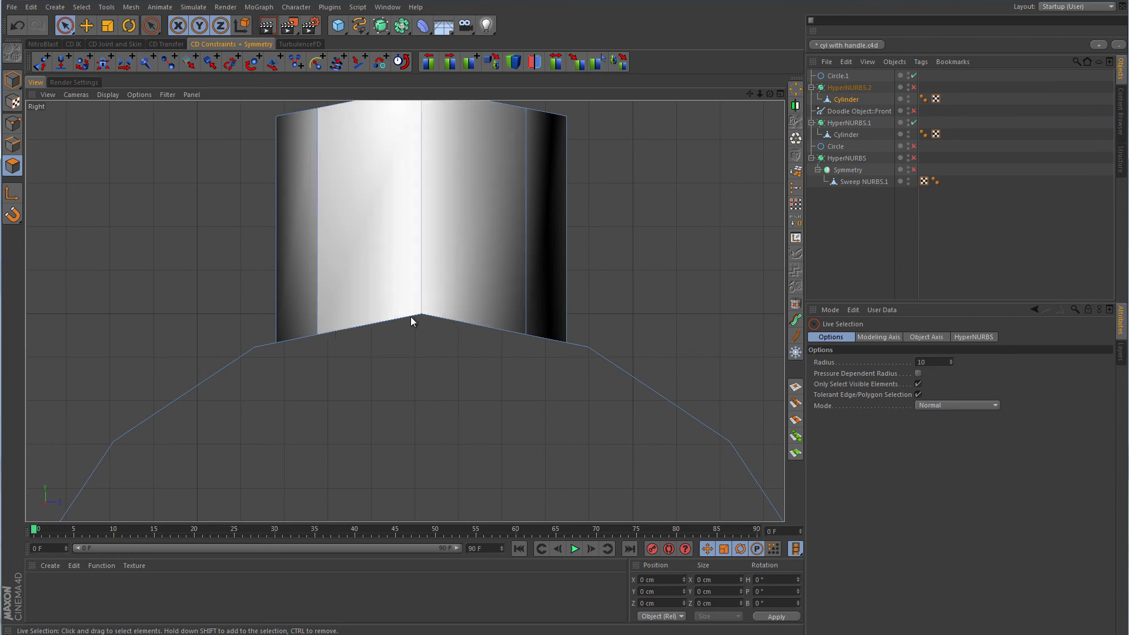
middle_click(602, 229)
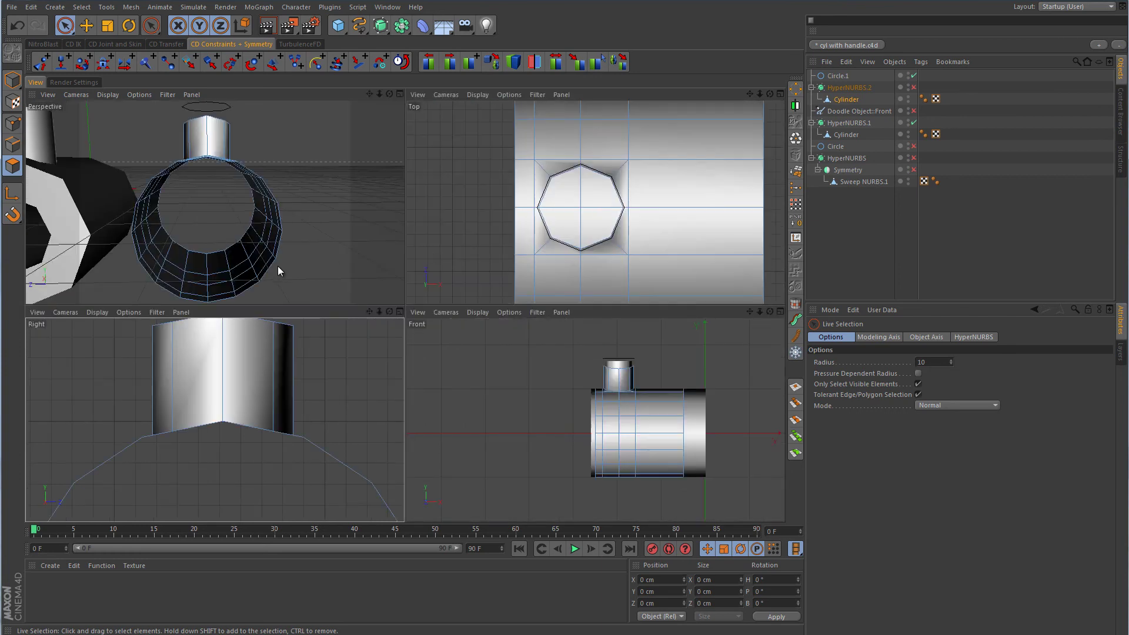
middle_click(278, 269)
left_click_drag(624, 201, 539, 281, "alt")
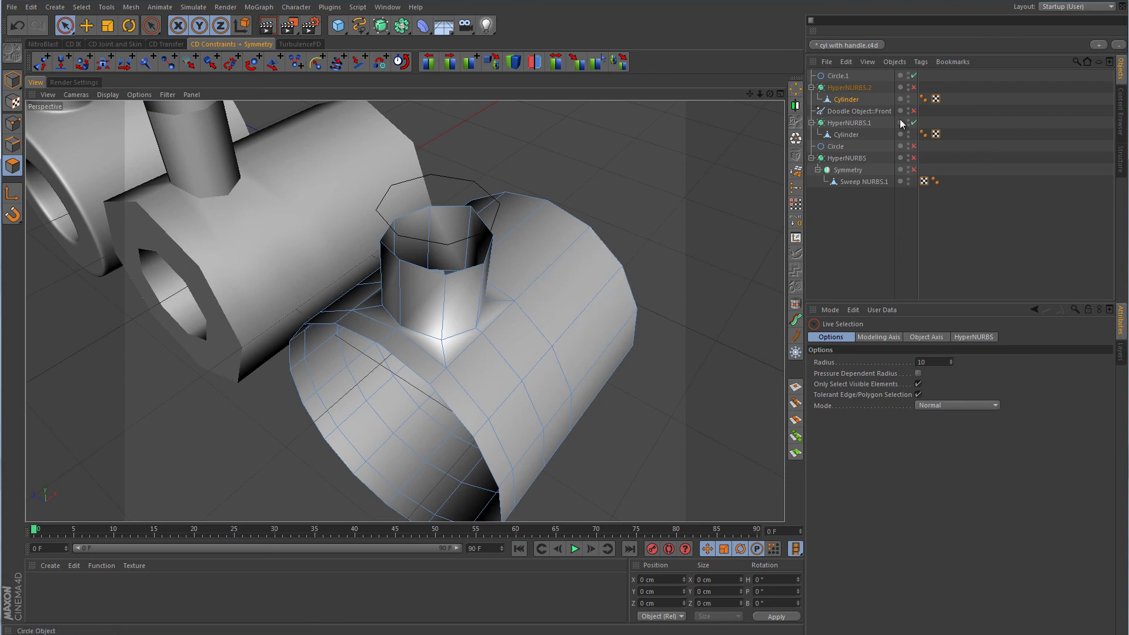
left_click(913, 87)
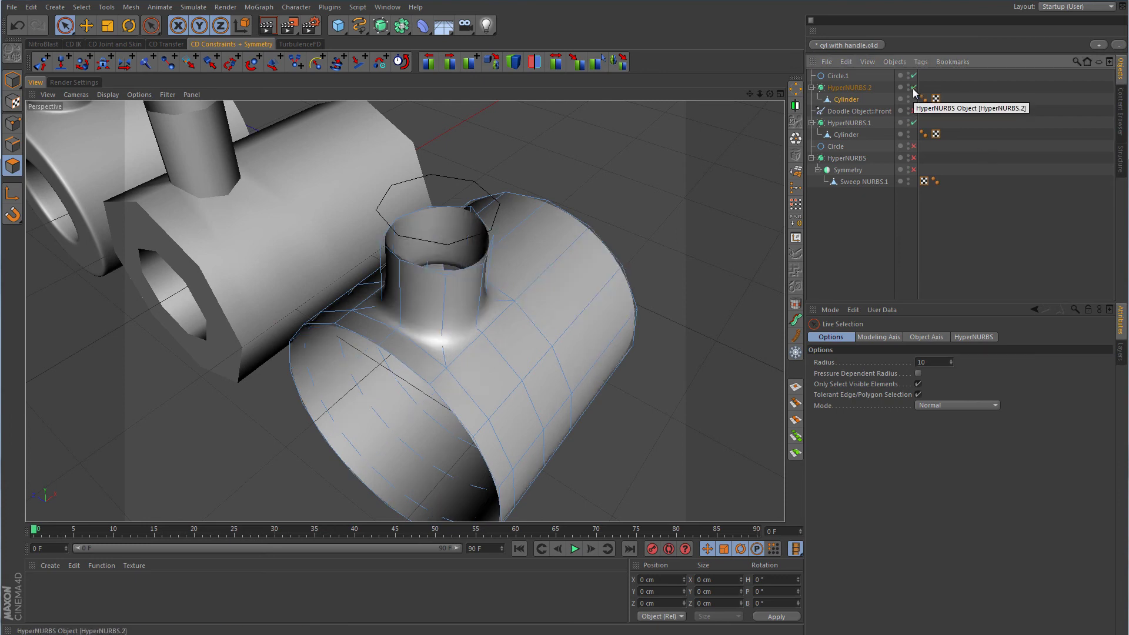
left_click(913, 76)
left_click(866, 269)
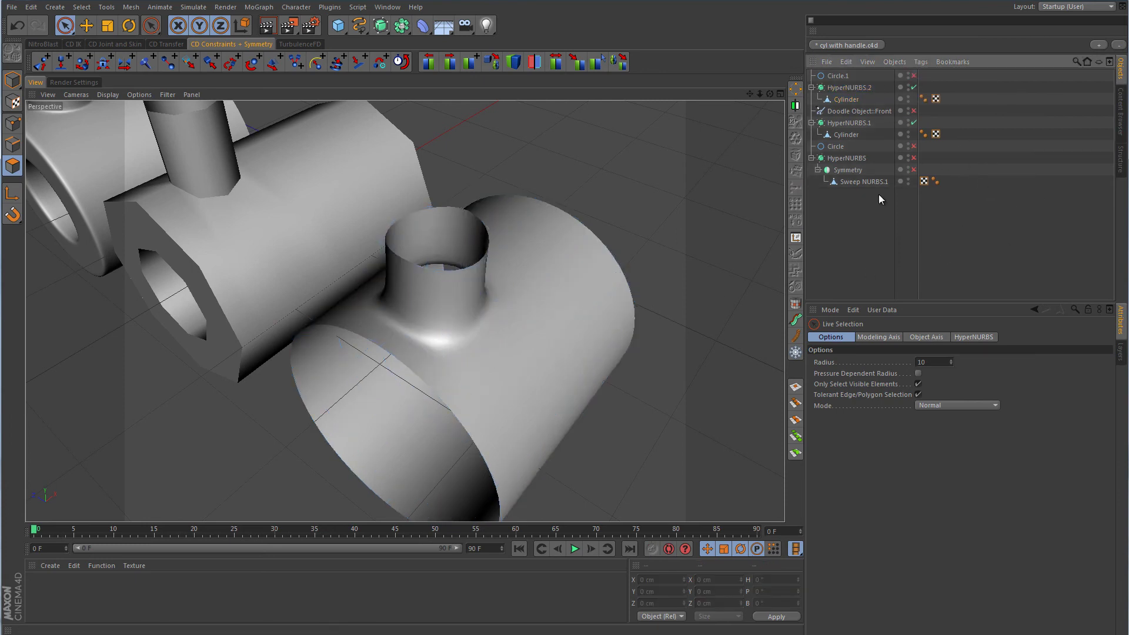
- Hide HyperNURBS and HyperNURBS.1 in the viewport and inspect the smoothed spout junction in the Front view
left_click(908, 157)
left_click(908, 156)
left_click_drag(699, 309, 561, 285, "alt")
middle_click(560, 285)
middle_click(509, 317)
scroll(509, 316, "up", 5)
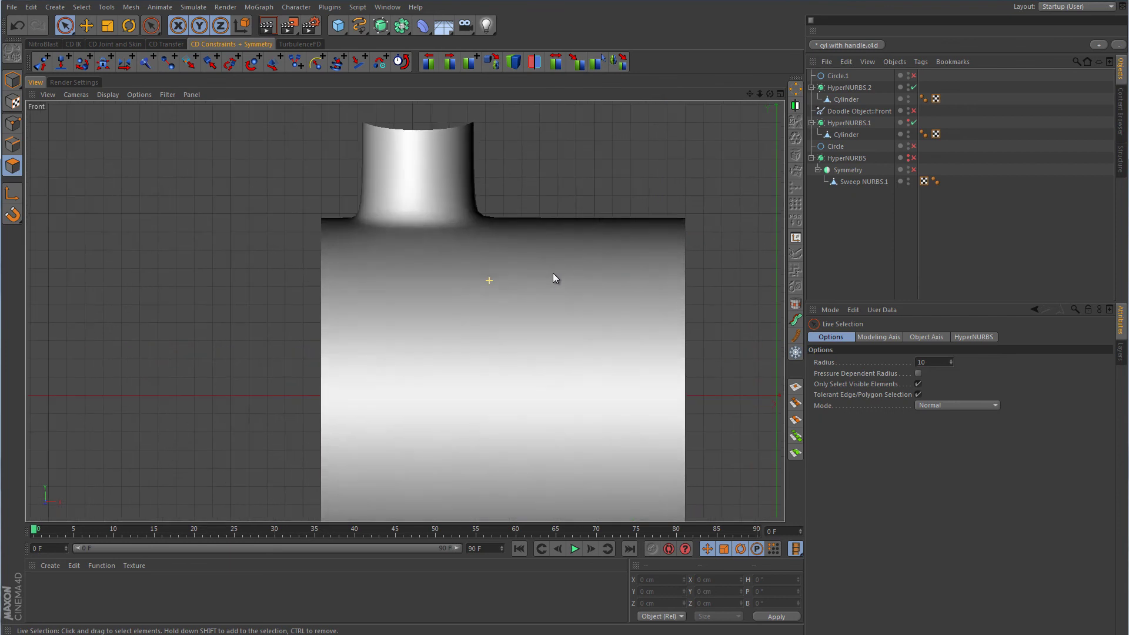
middle_click_drag(553, 273, 541, 343, "alt")
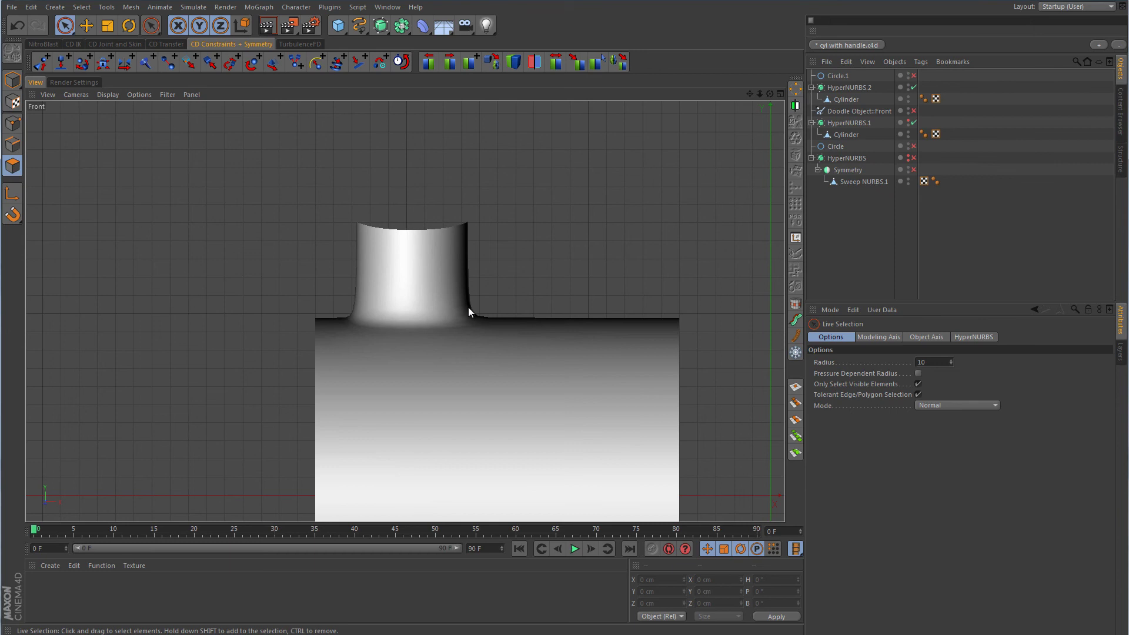
middle_click(461, 332)
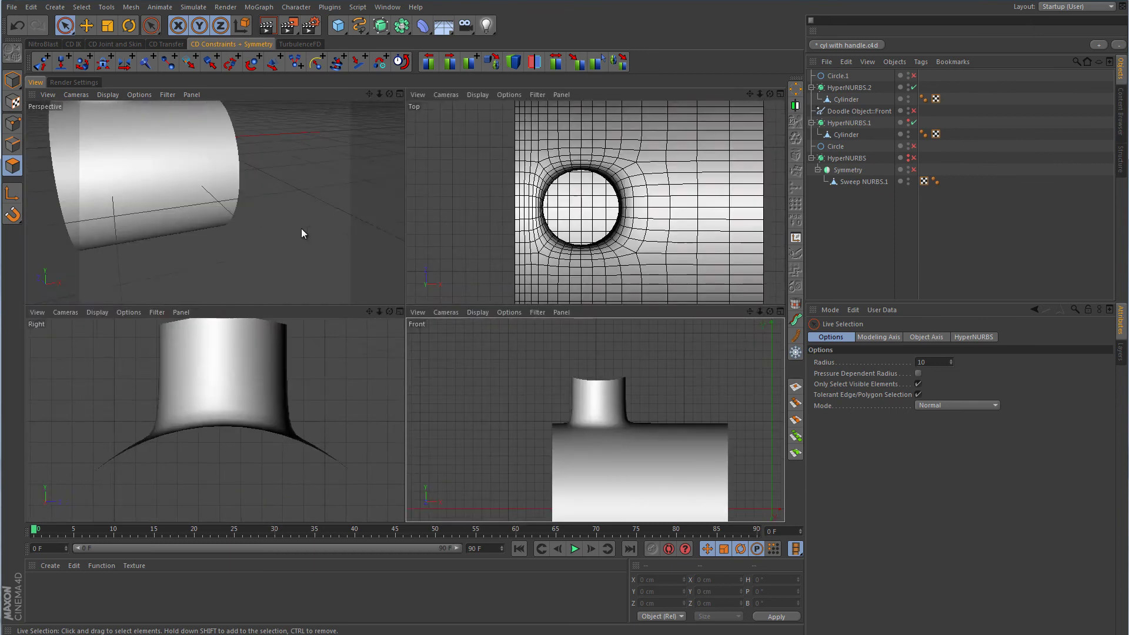
- Set up the Knife in Loop mode on the Cylinder under HyperNURBS.2 in the Perspective view
middle_click(302, 233)
left_click(847, 134)
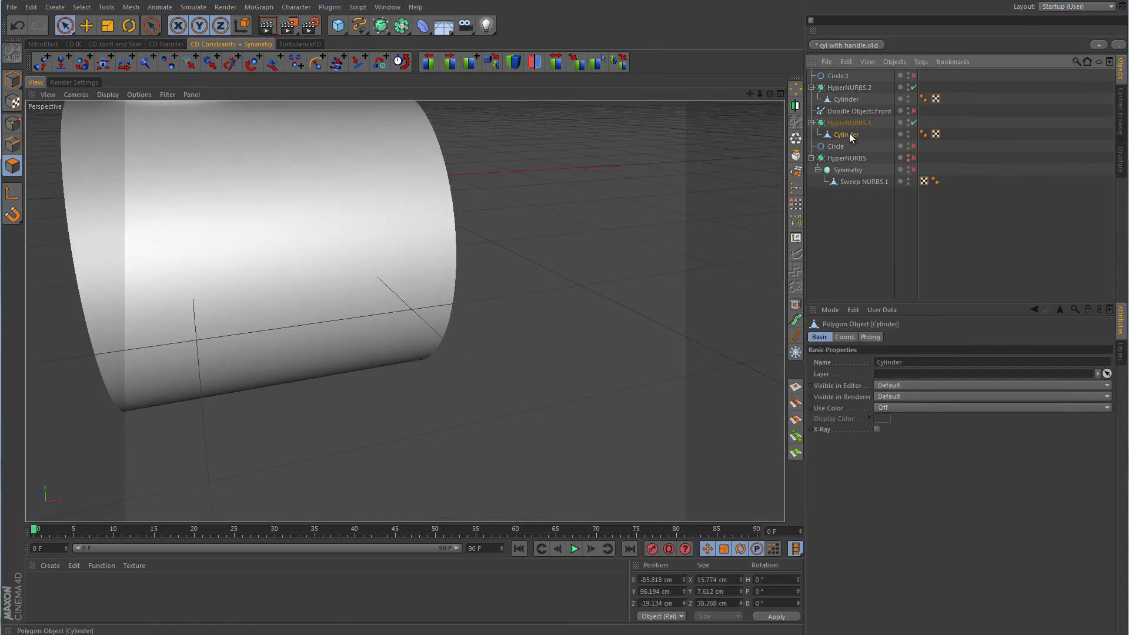
left_click_drag(579, 242, 509, 325, "alt")
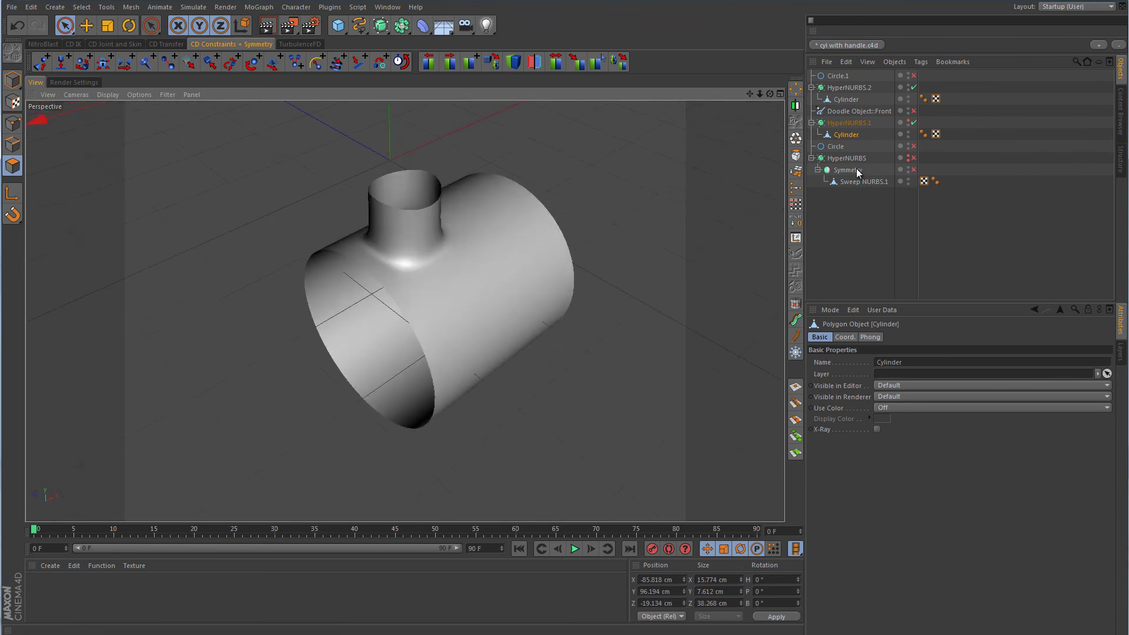
left_click(845, 99)
right_click(565, 231)
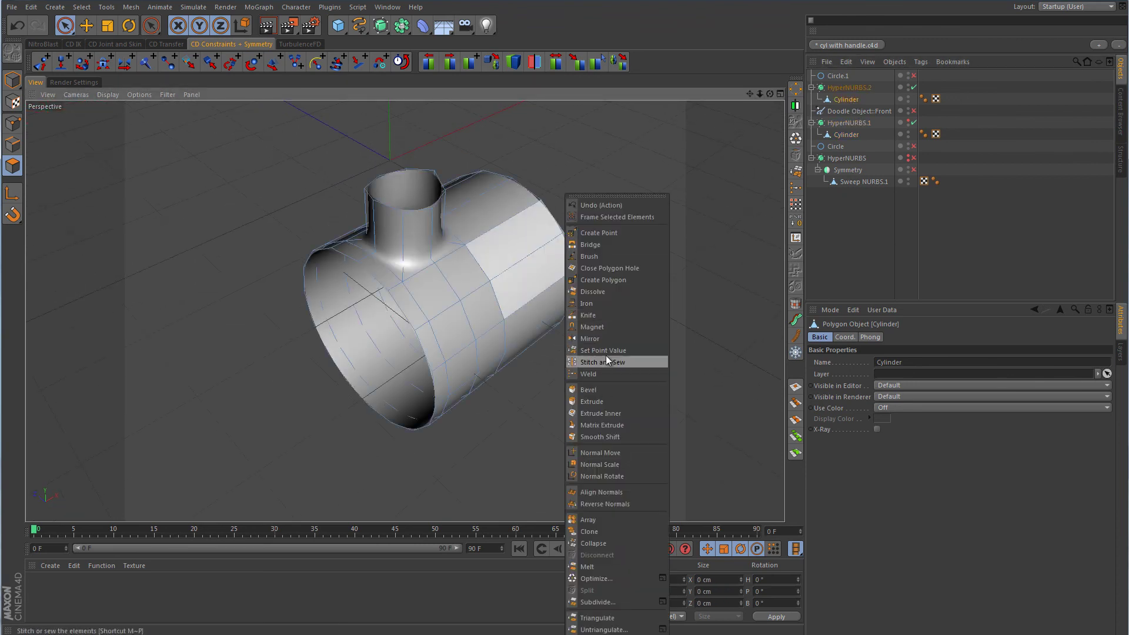
left_click(601, 315)
left_click(851, 361)
left_click(851, 391)
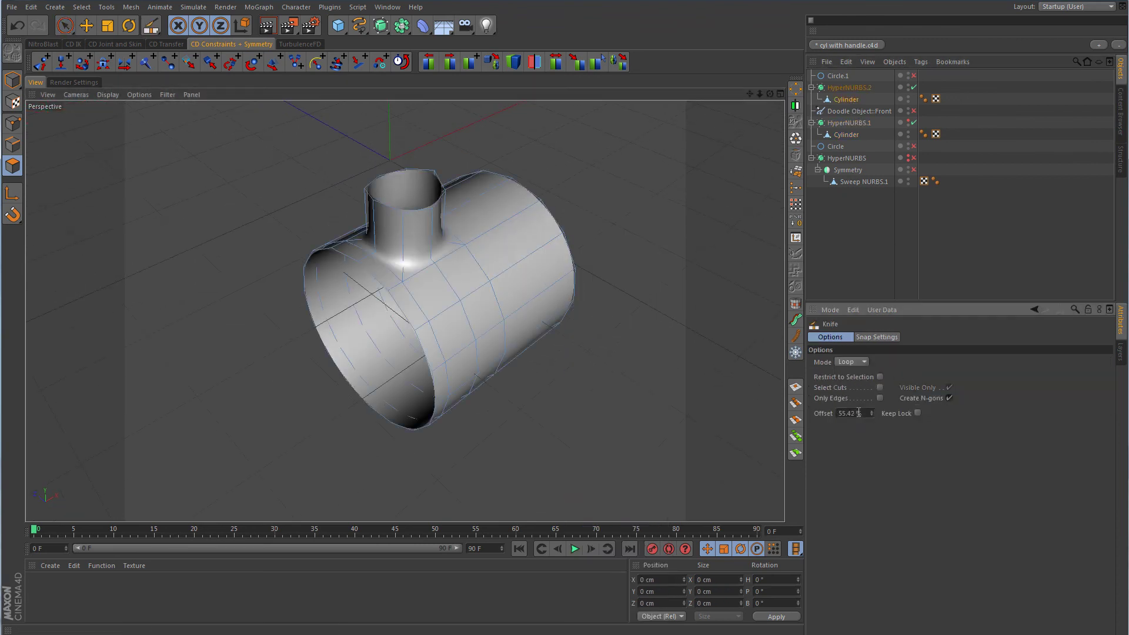
- Turn off HyperNURBS.2, cut an edge loop around the spout just above its base at about 98%, and turn smoothing back on
scroll(538, 329, "up", 5)
scroll(543, 286, "down", 3)
left_click_drag(559, 335, 630, 415, "alt")
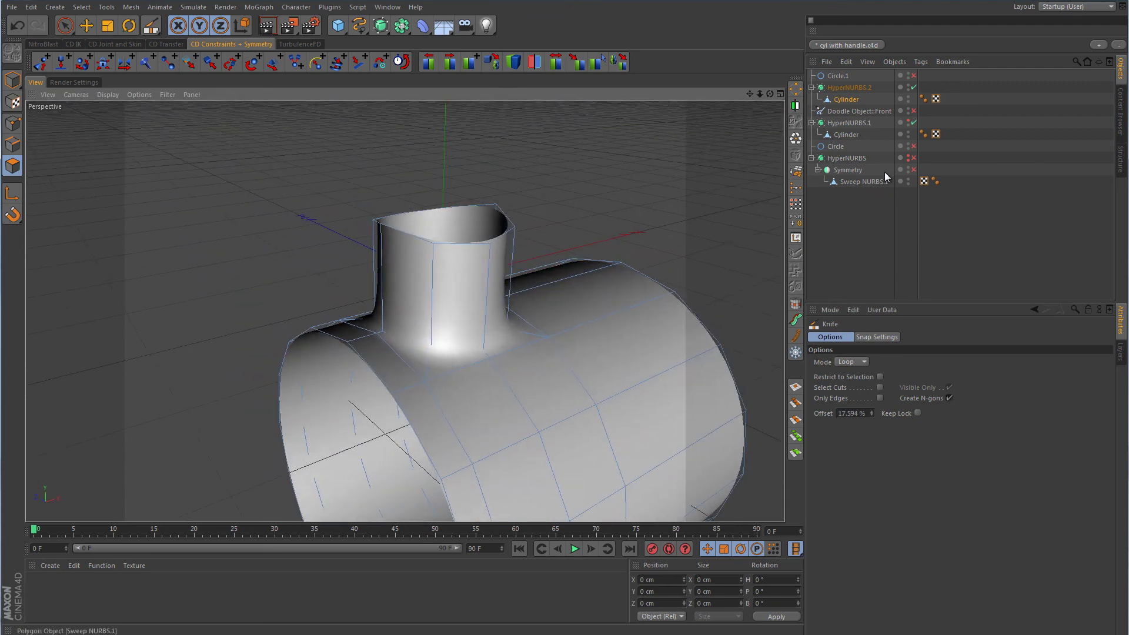
key("q")
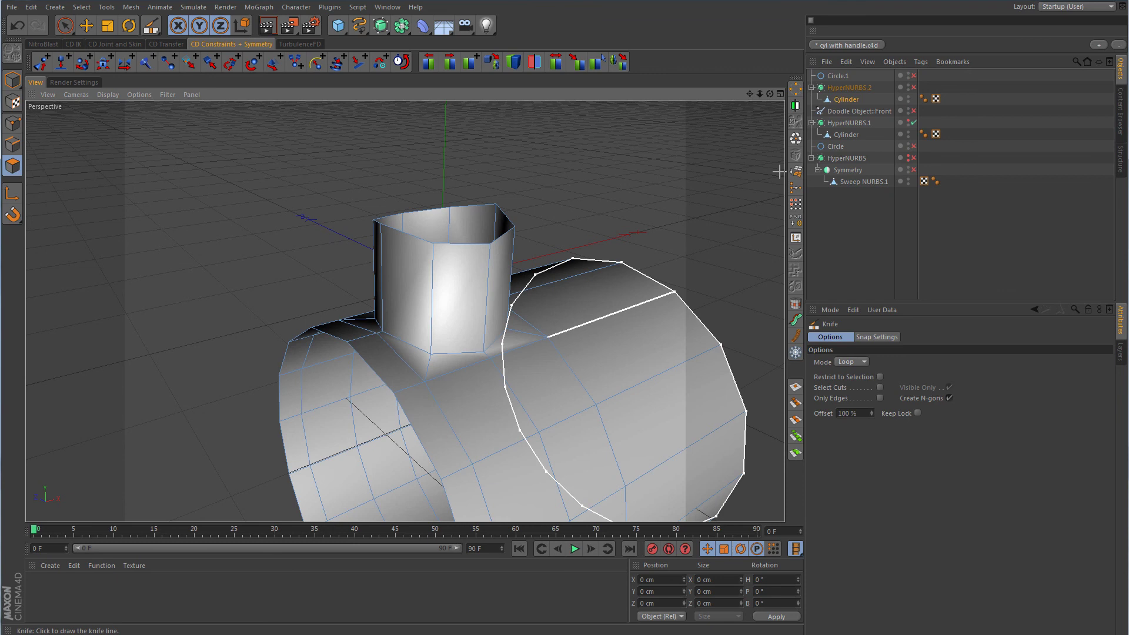
scroll(495, 432, "up", 6)
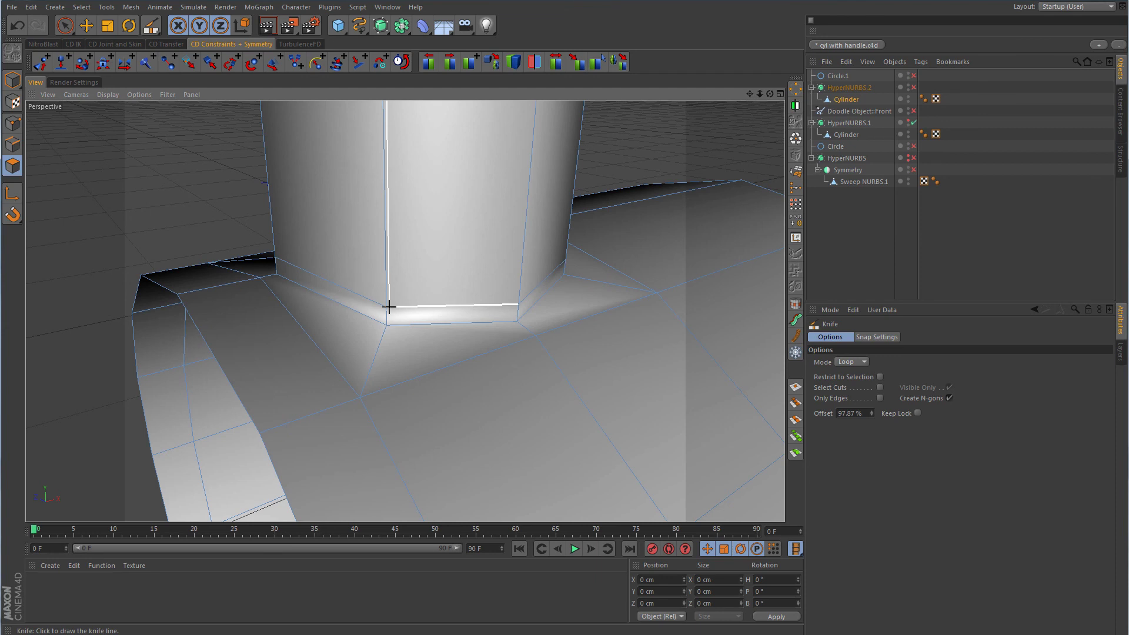
key("q")
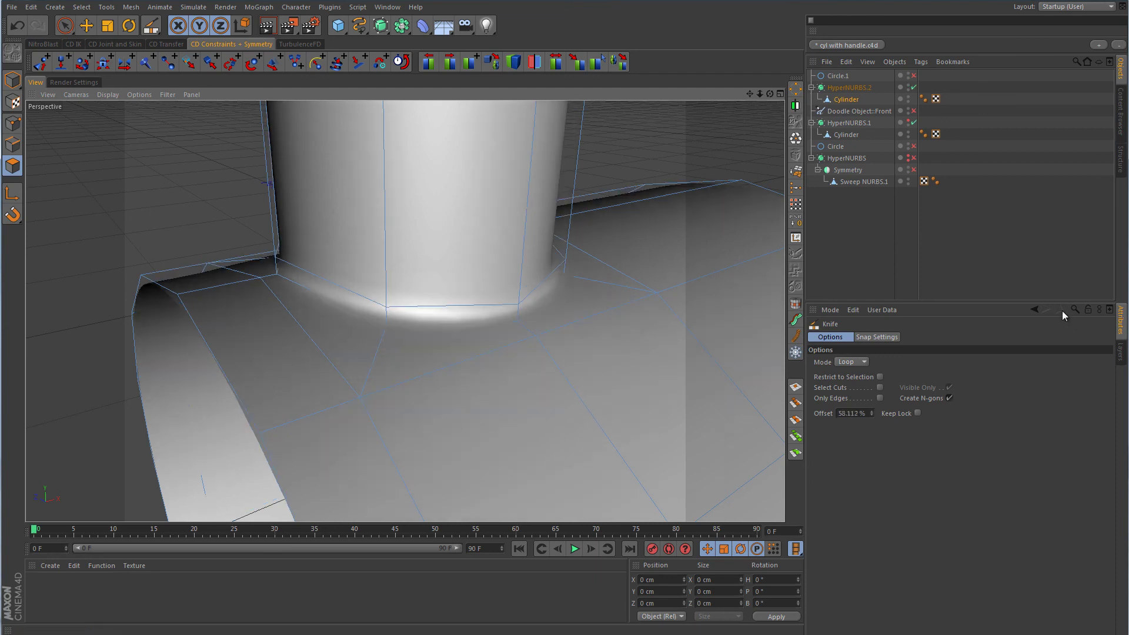
- Inspect the tightened spout junction in the Perspective and Front views and the cylinder's edge loop beside the spout
left_click(1003, 263)
right_click_drag(656, 301, 617, 325, "alt")
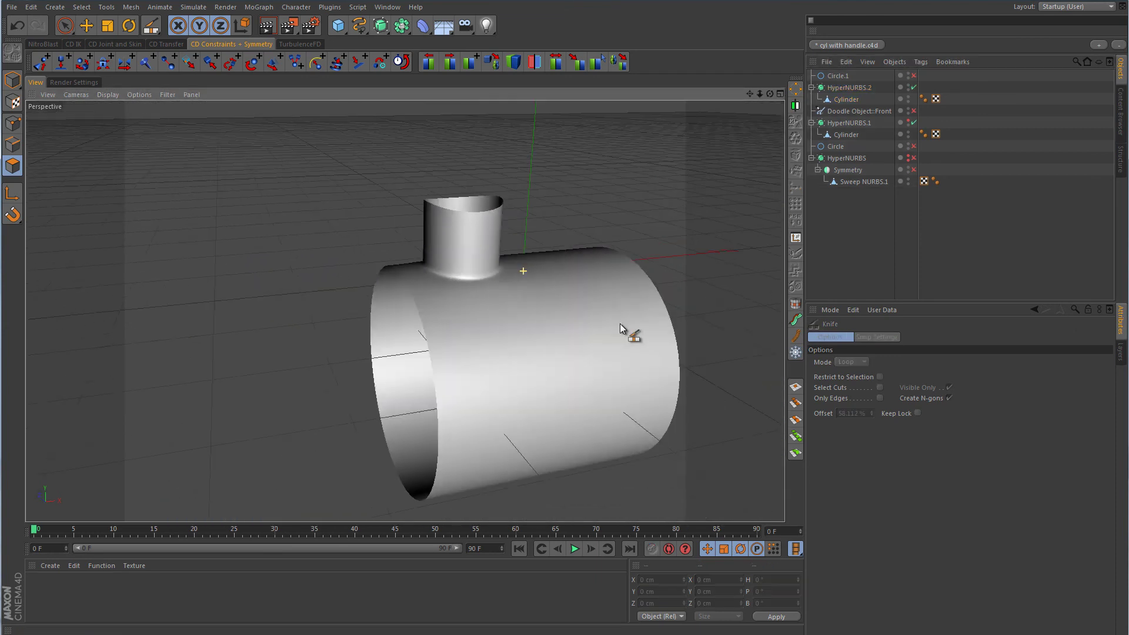
left_click_drag(616, 325, 596, 298, "alt")
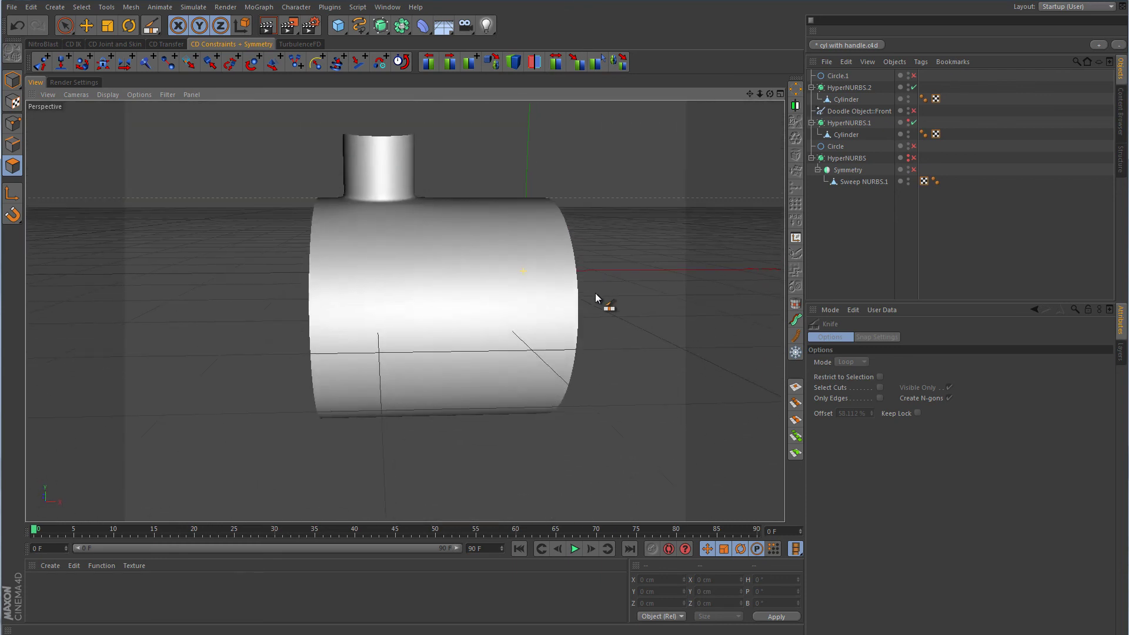
middle_click(596, 298)
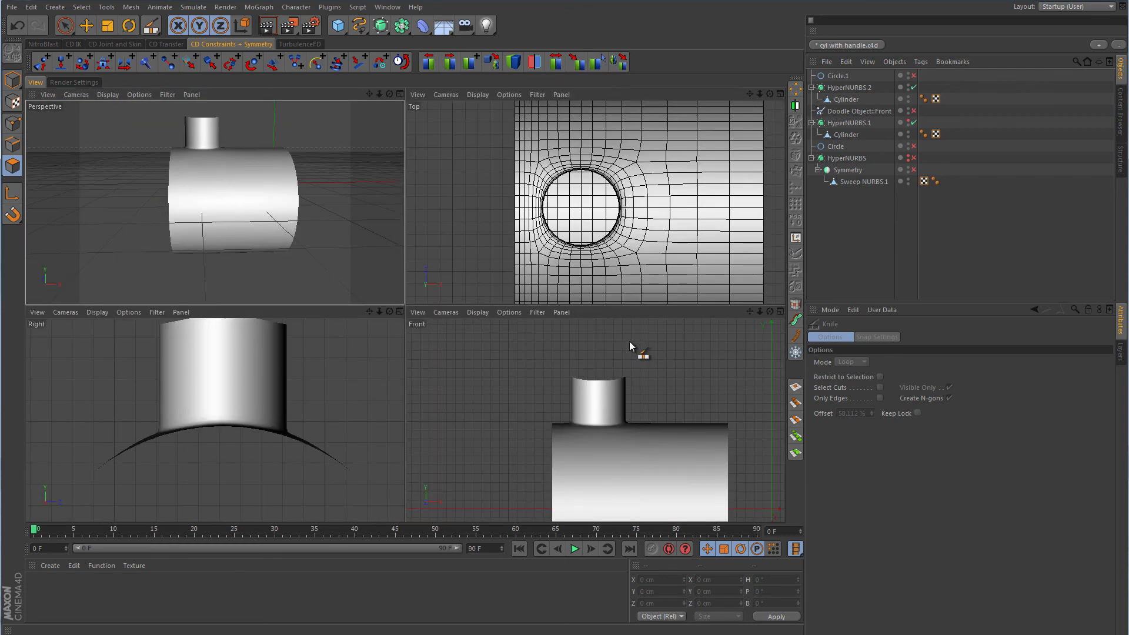
middle_click(605, 397)
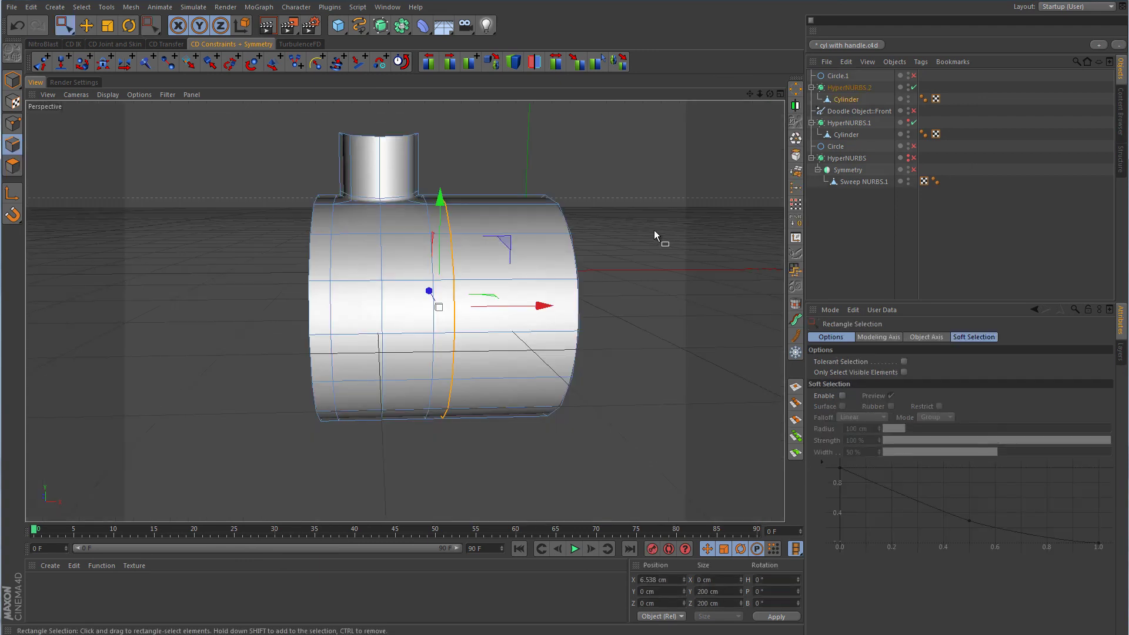
left_click(927, 251)
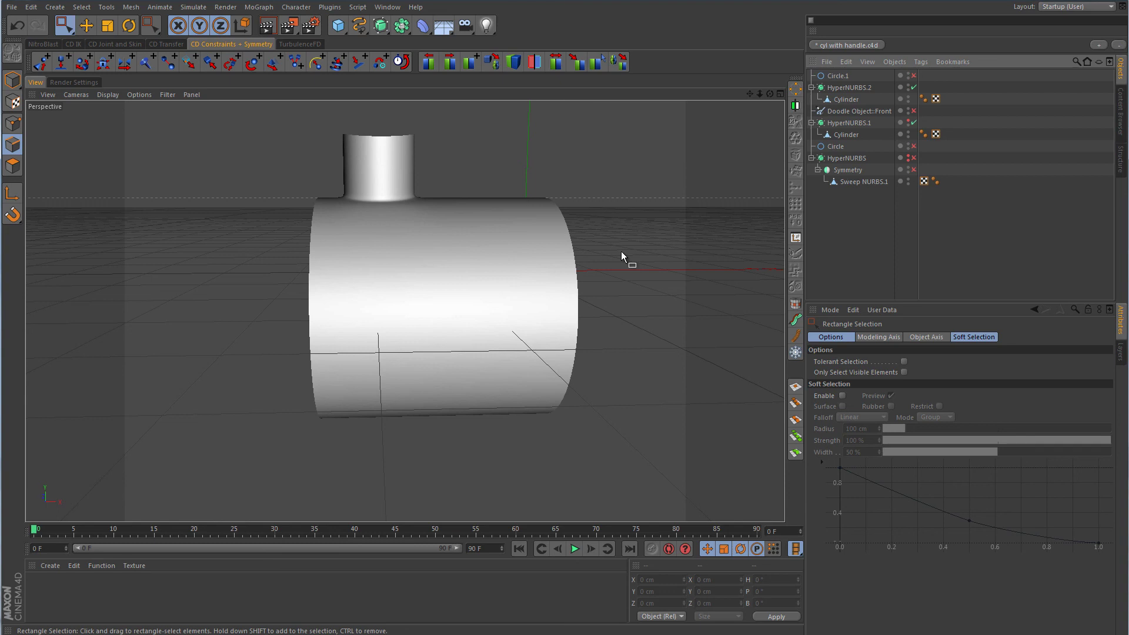
- Enable smoothing on the original HyperNURBS model and compare it and its Sweep NURBS.1 cage with the rebuilt cylinder
left_click_drag(645, 254, 676, 333, "alt")
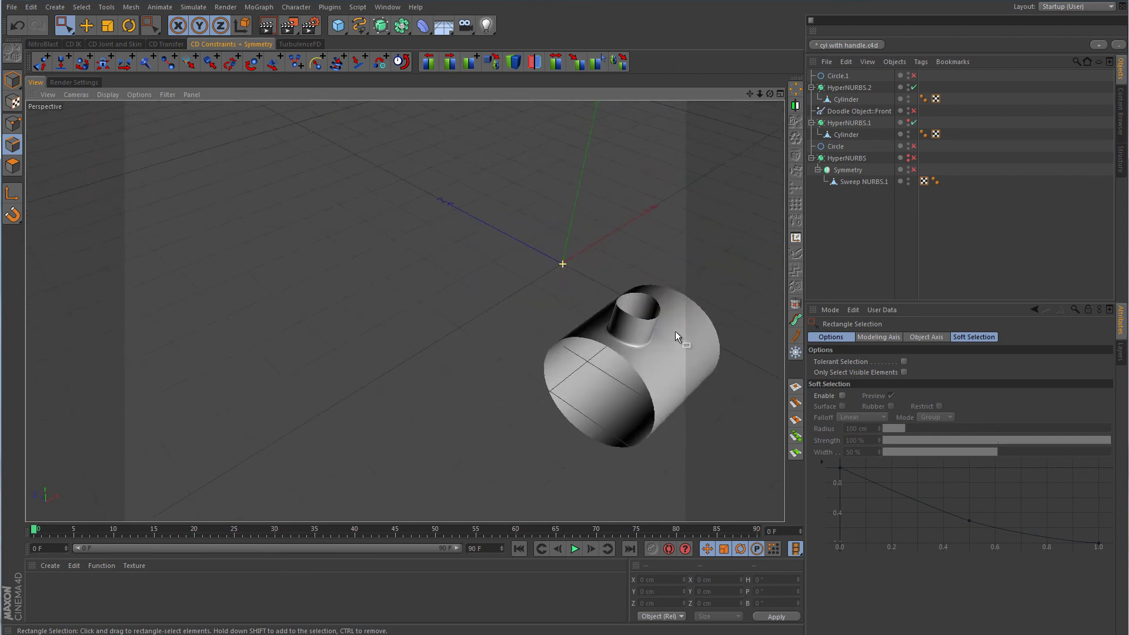
middle_click_drag(672, 331, 508, 287, "alt")
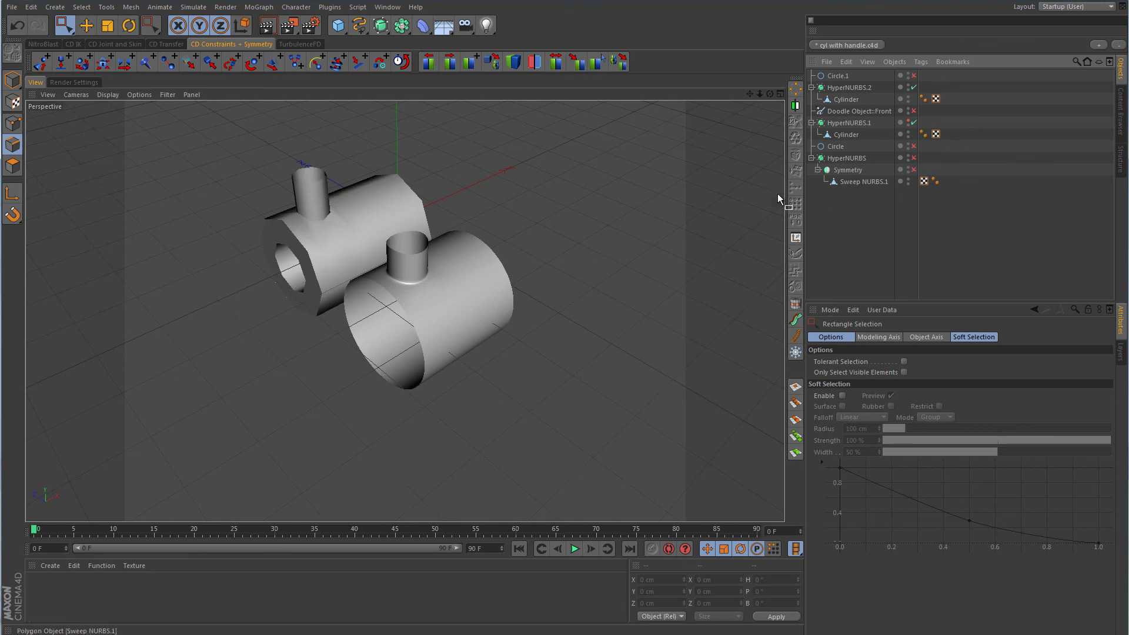
left_click(913, 157)
left_click(864, 181)
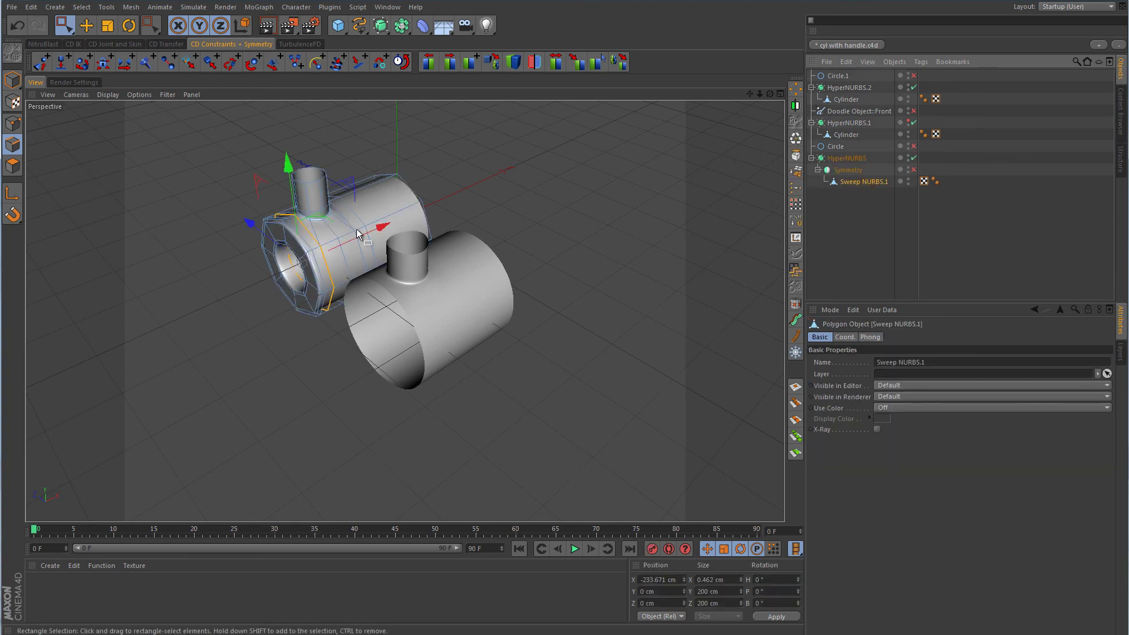
left_click(952, 243)
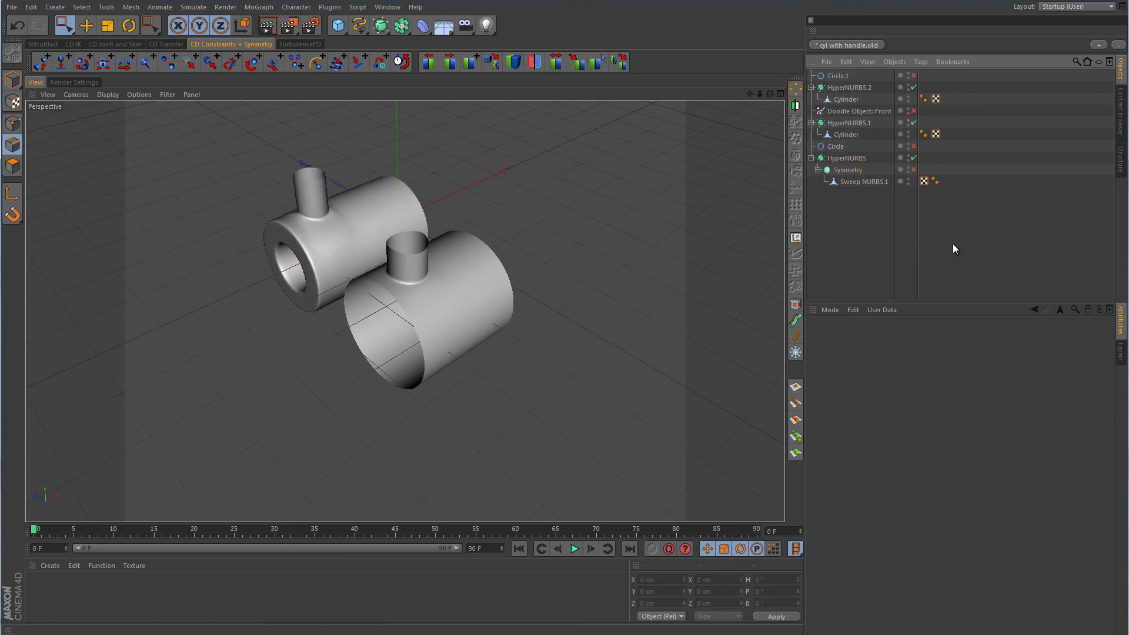